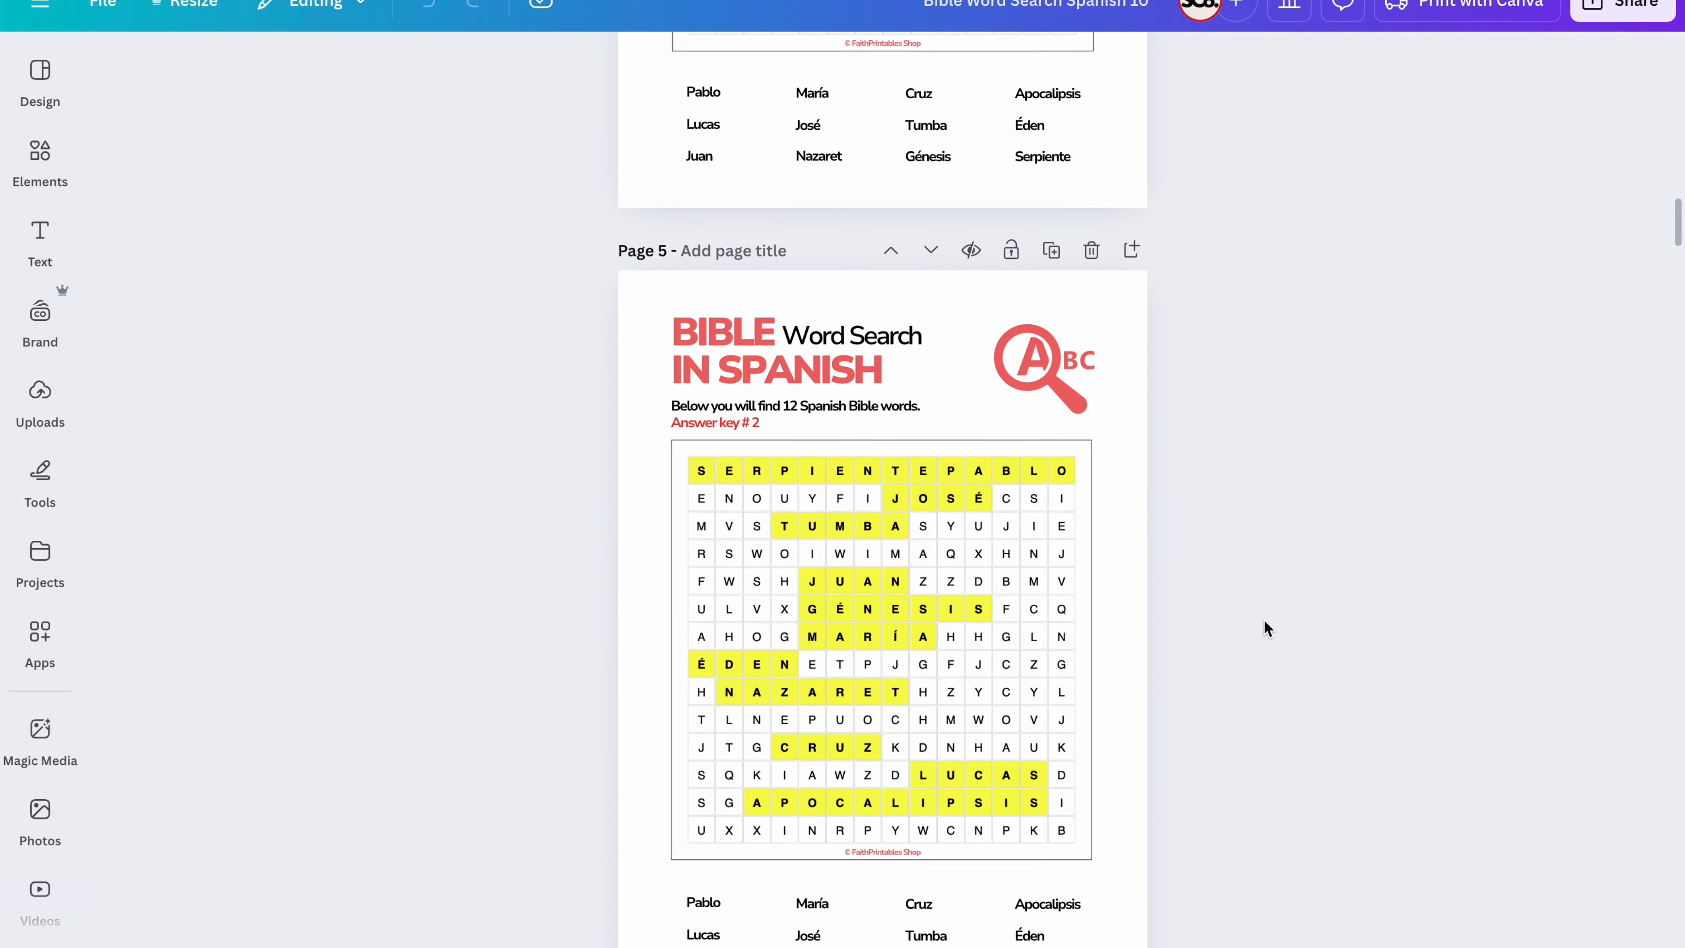
Step: Look through the Spanish Bible word search pages and their answer keys in the design
scroll(1268, 628, "down", 20)
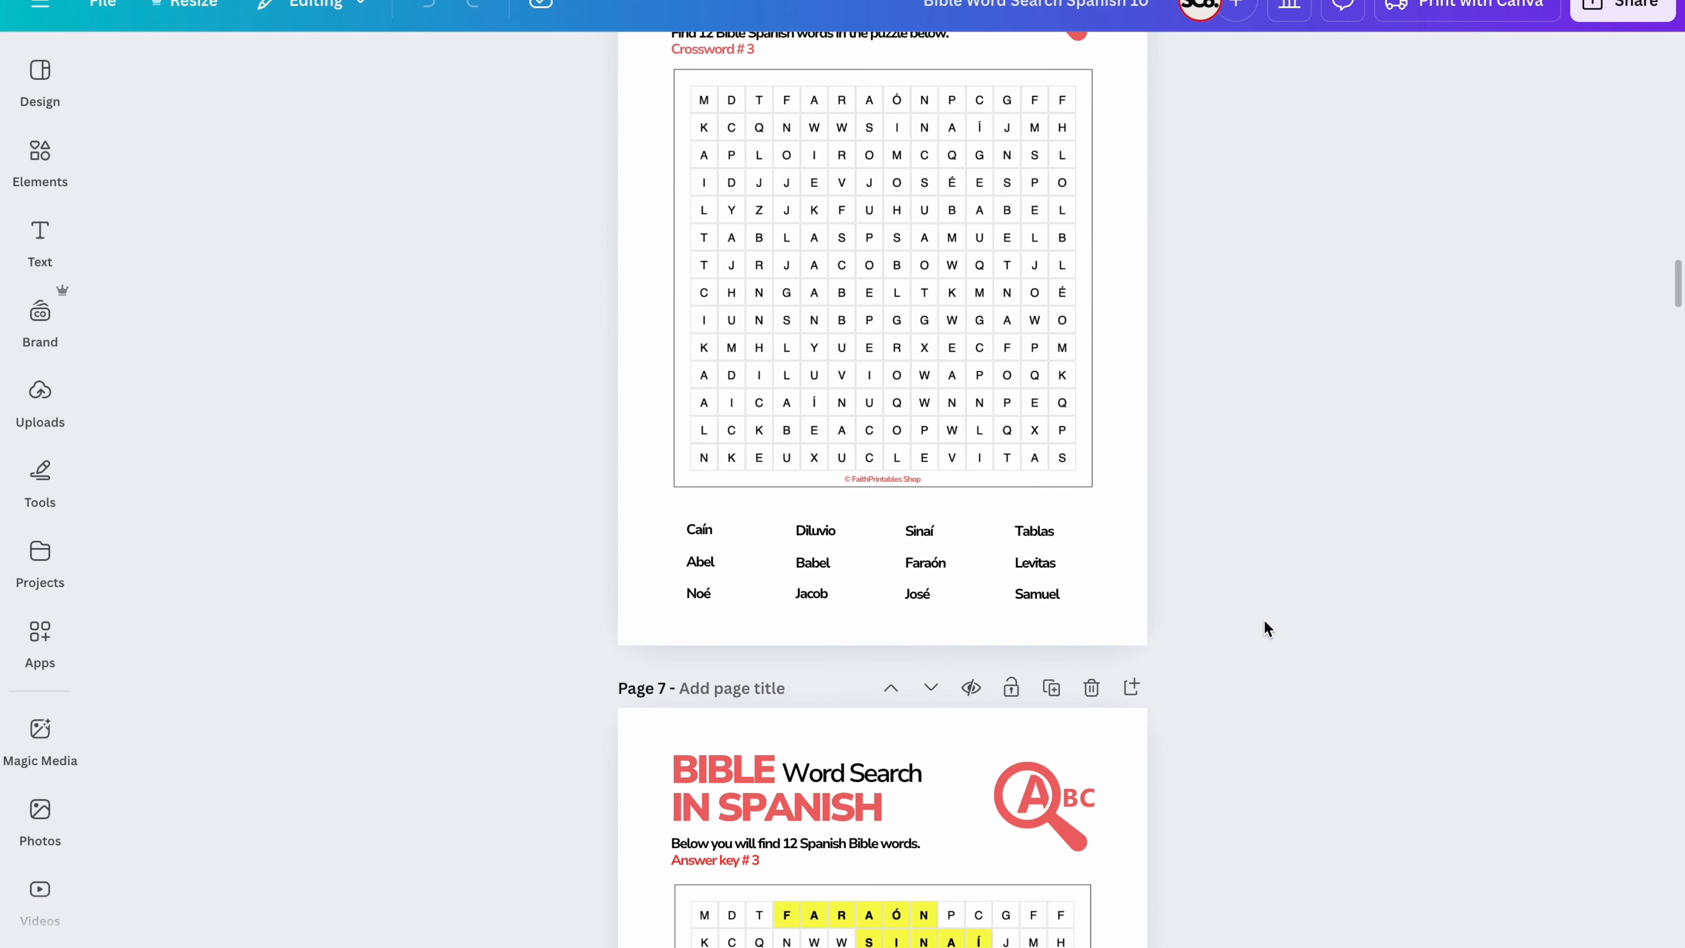
scroll(1267, 627, "down", 2)
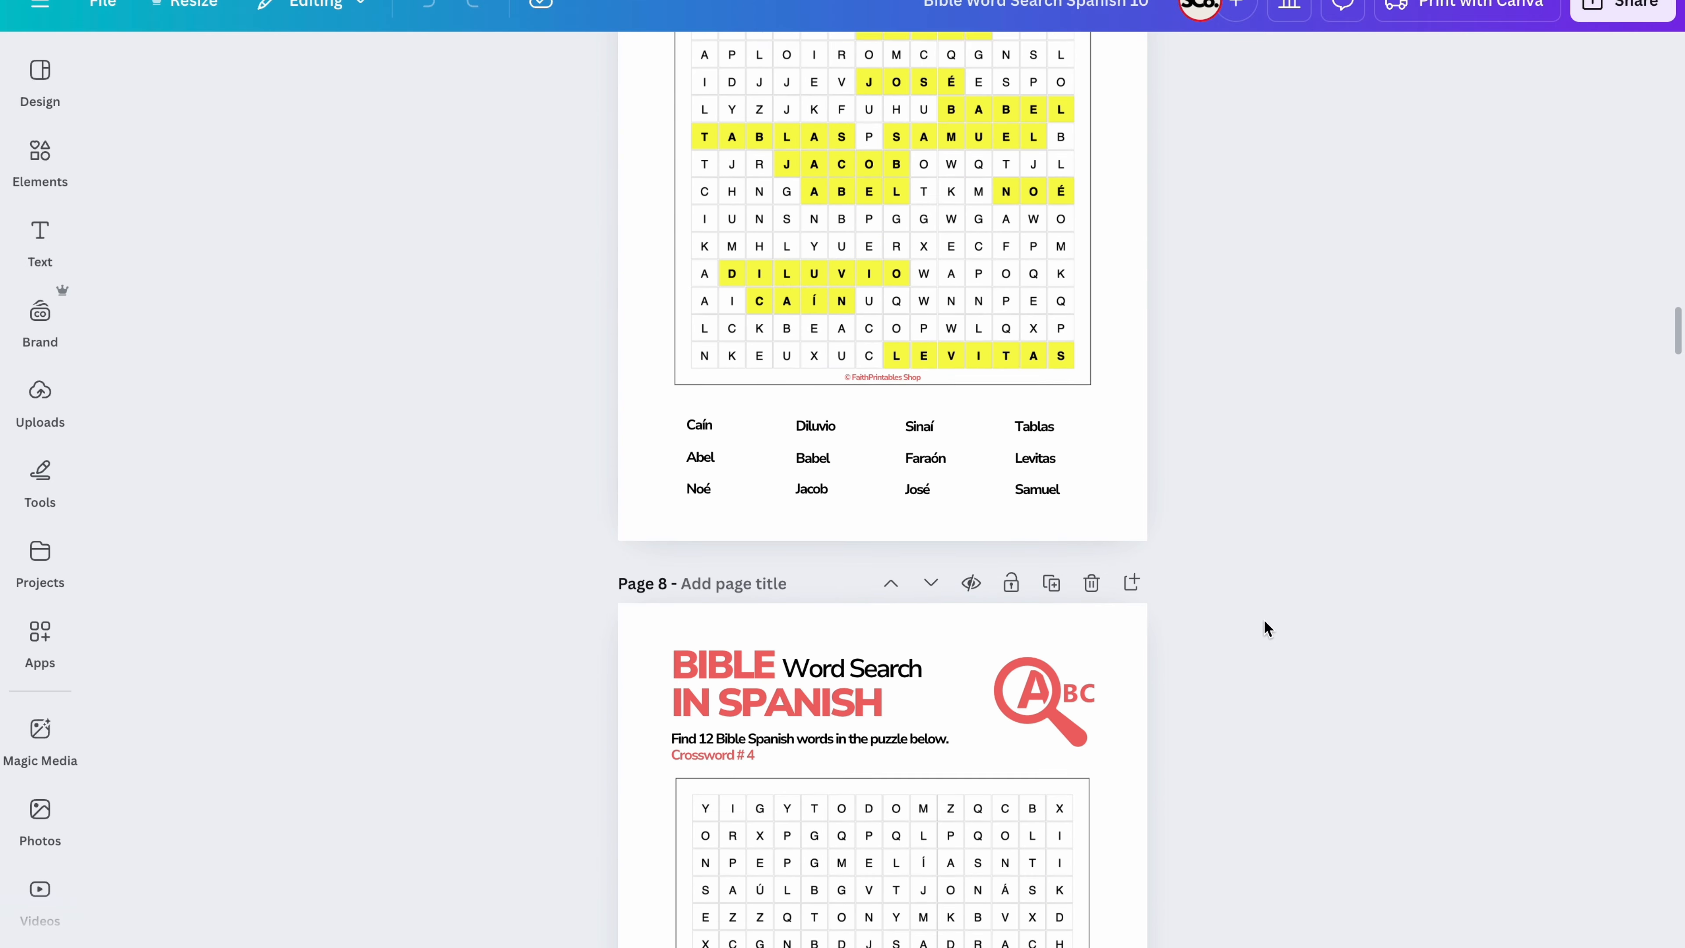
scroll(1267, 627, "up", 3)
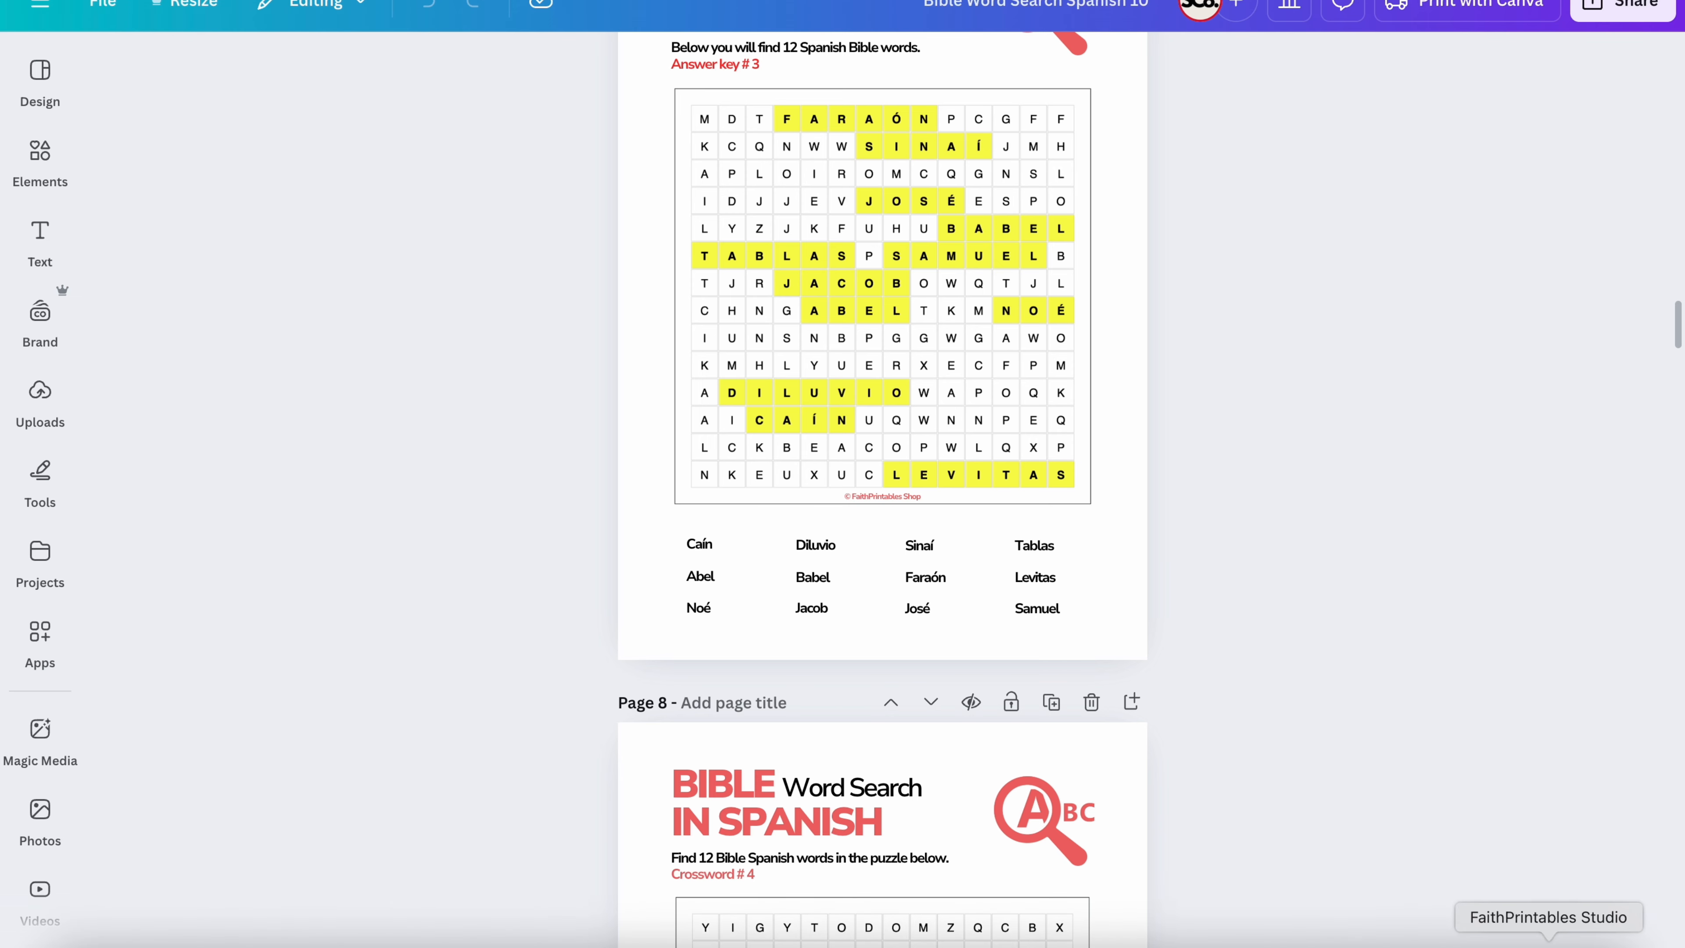
Step: Switch to the FaithPrintables Studio storefront window in Chrome and show it full screen
mouse_move(879, 1)
left_click(69, 4)
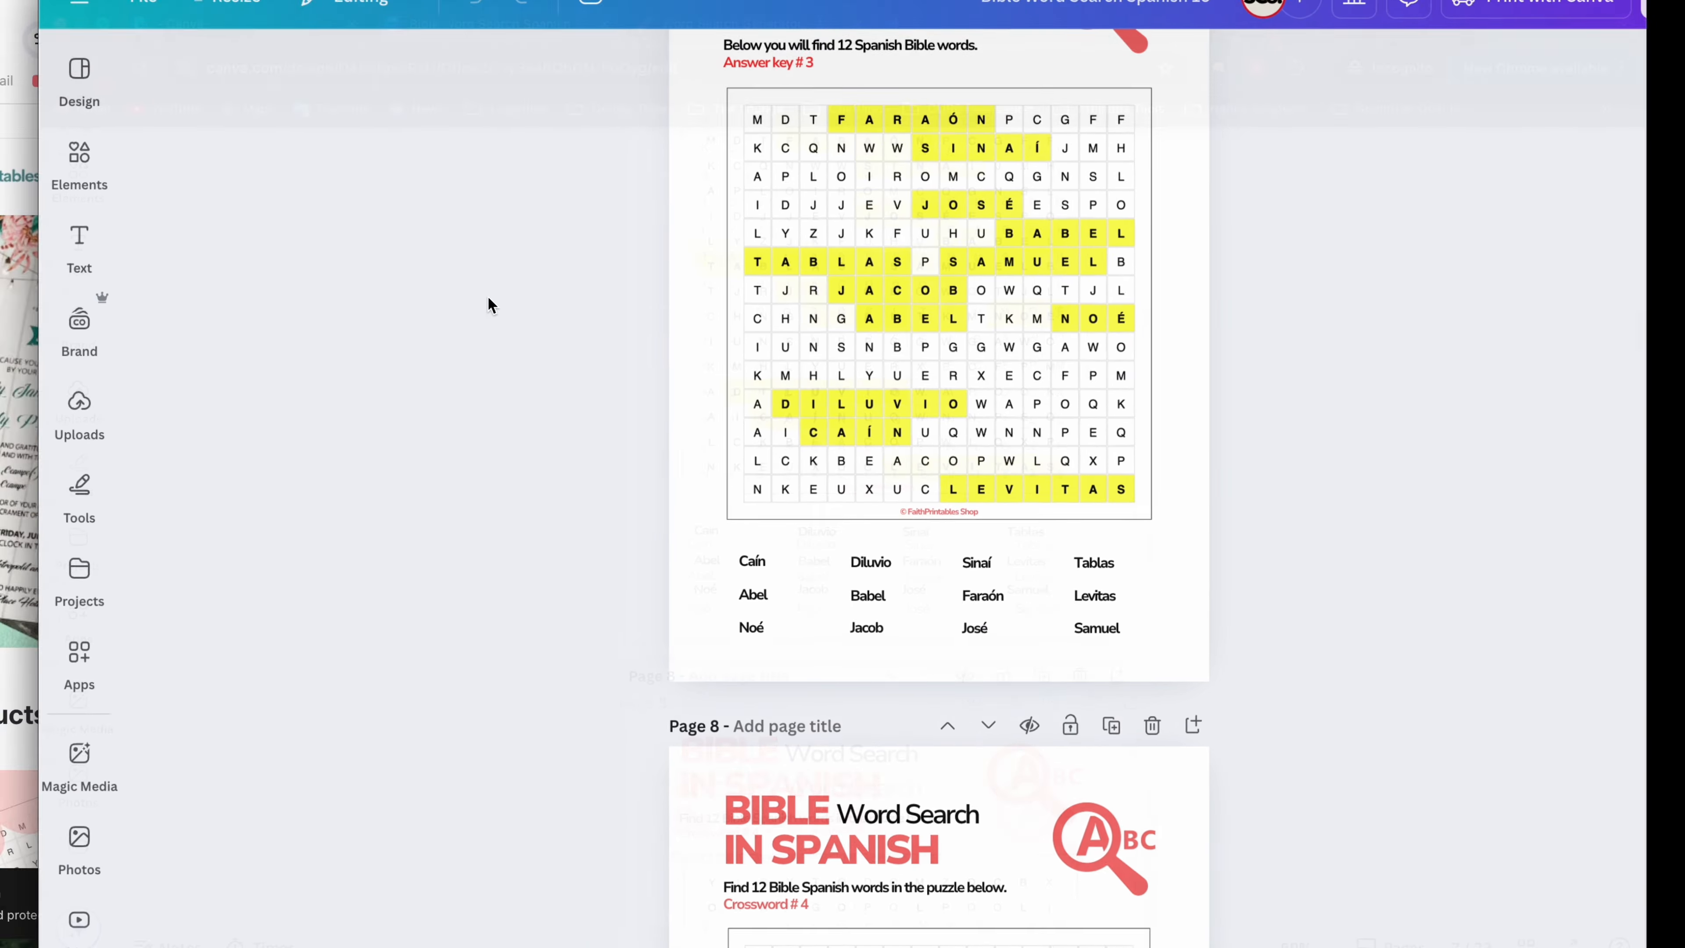
key("super+grave")
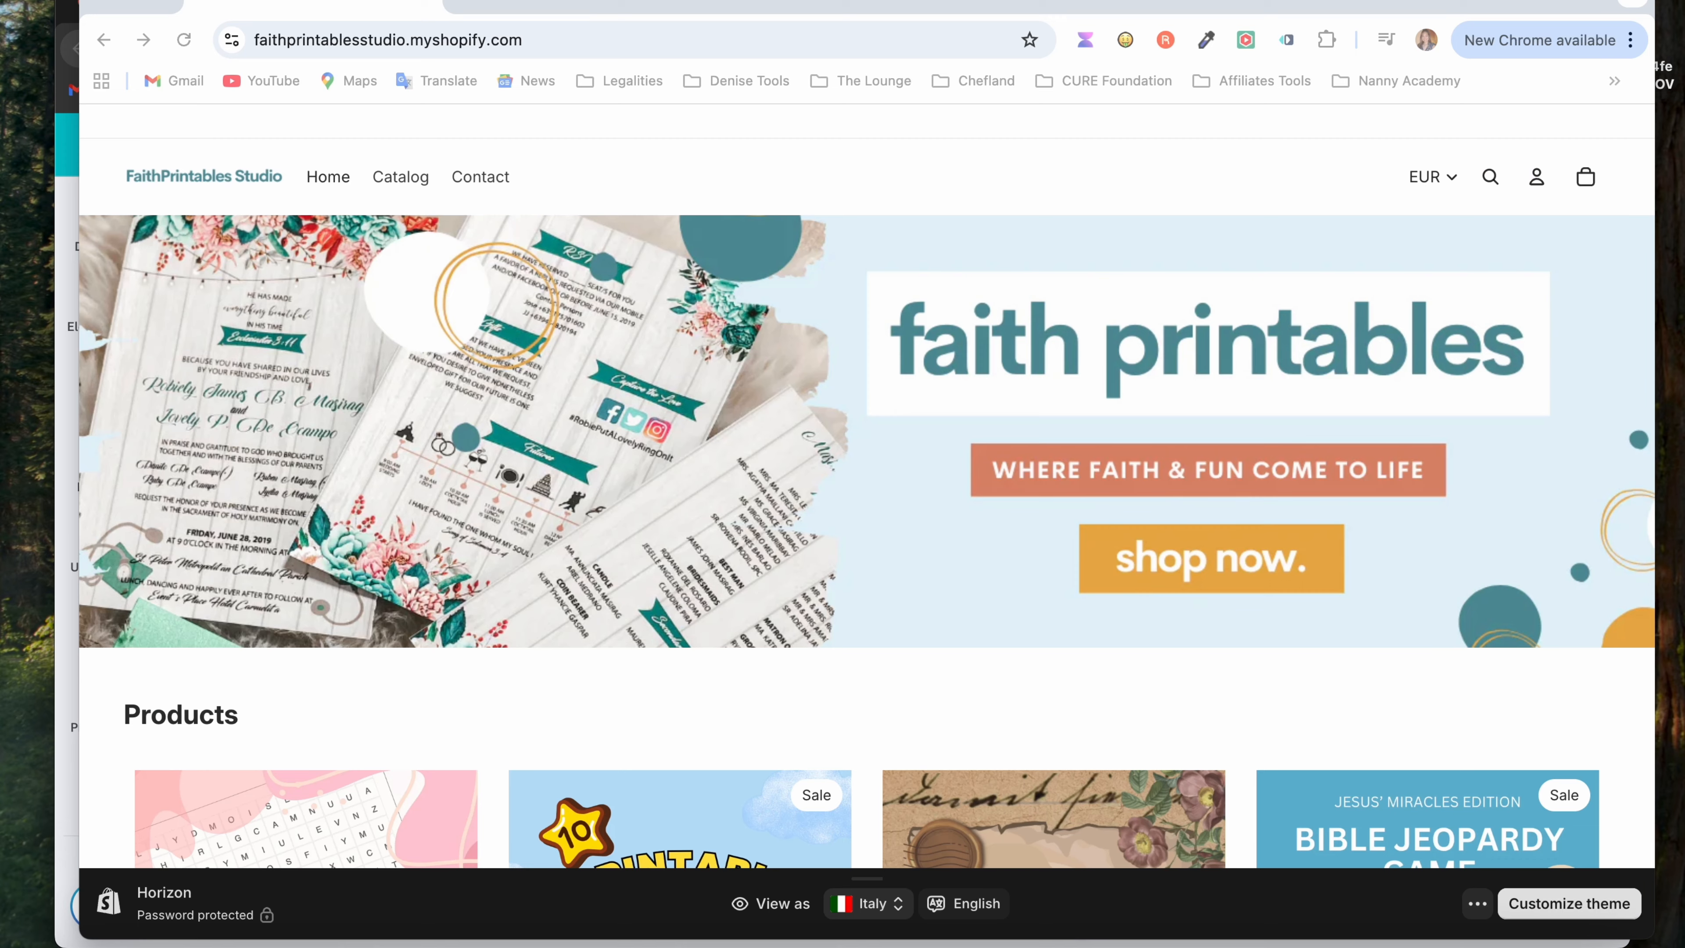
left_click(157, 4)
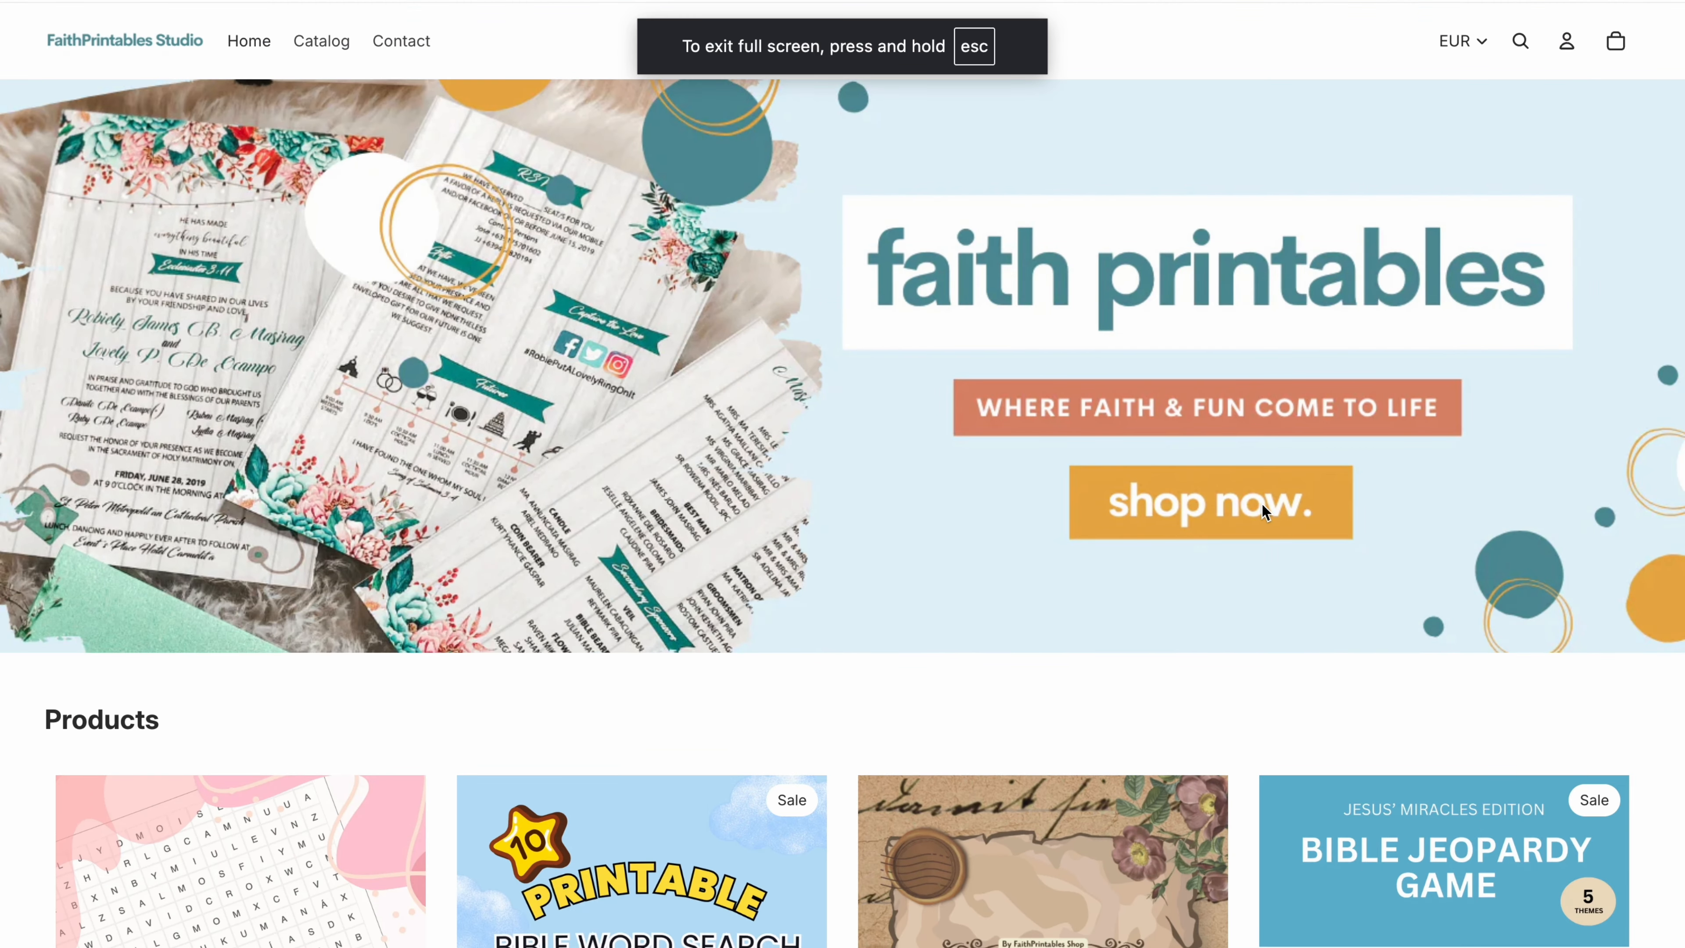
Step: Open the product 10 Bible Word Search Puzzles in Spanish and review its preview images and description
scroll(1263, 506, "down", 9)
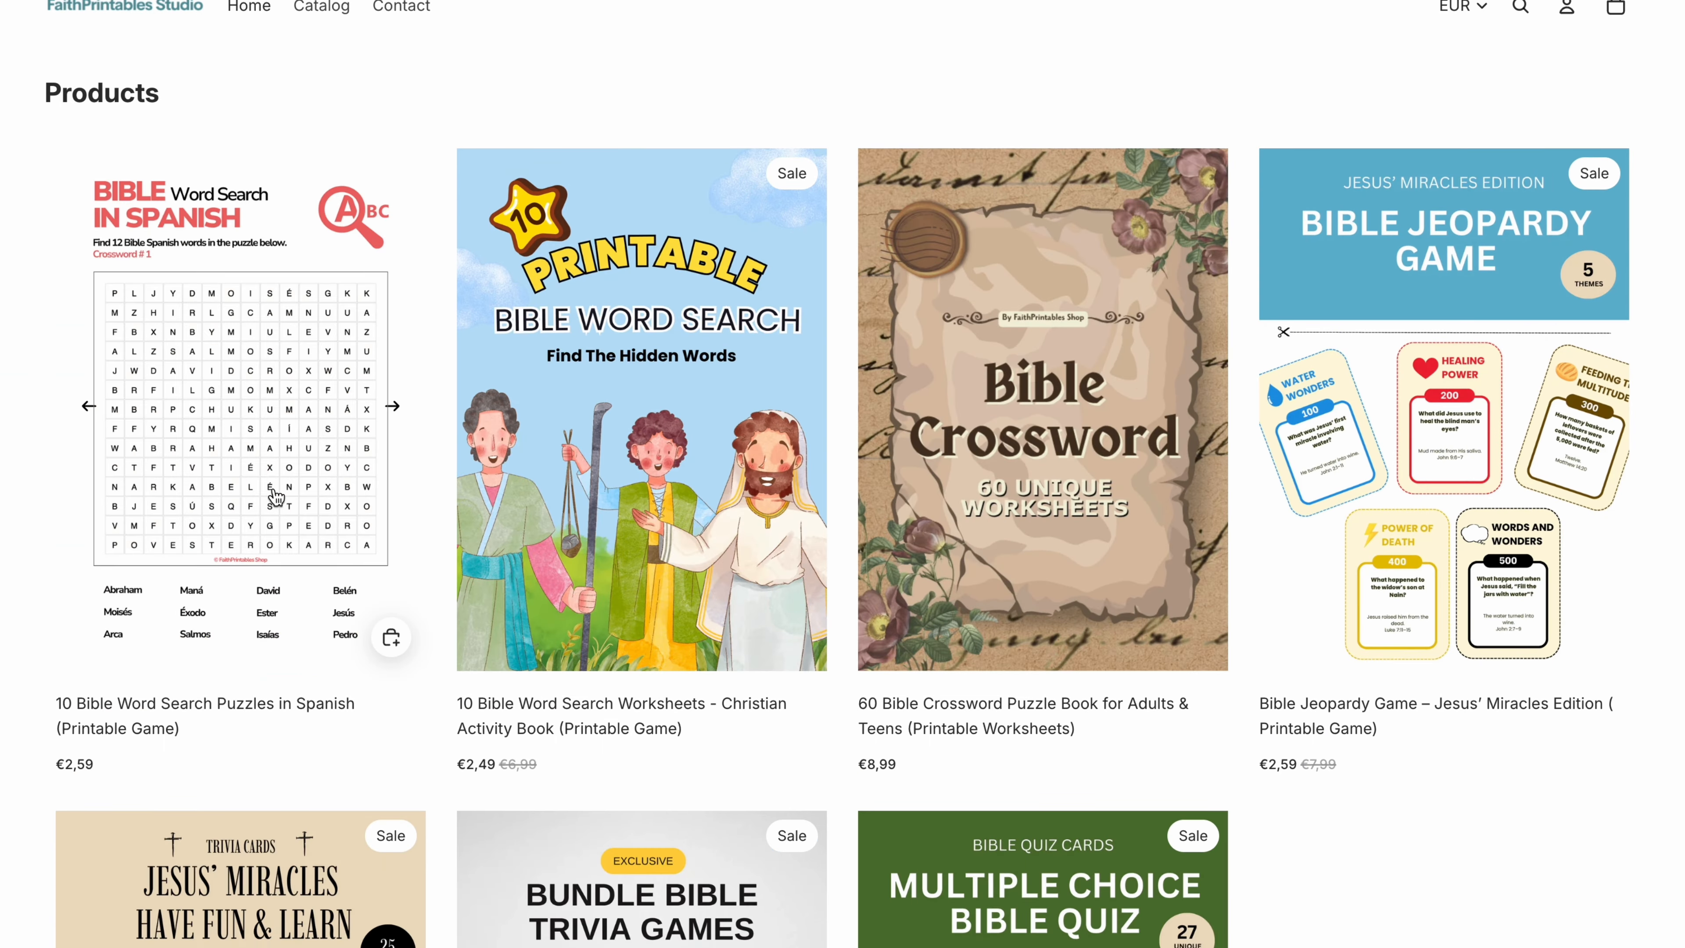
left_click(275, 495)
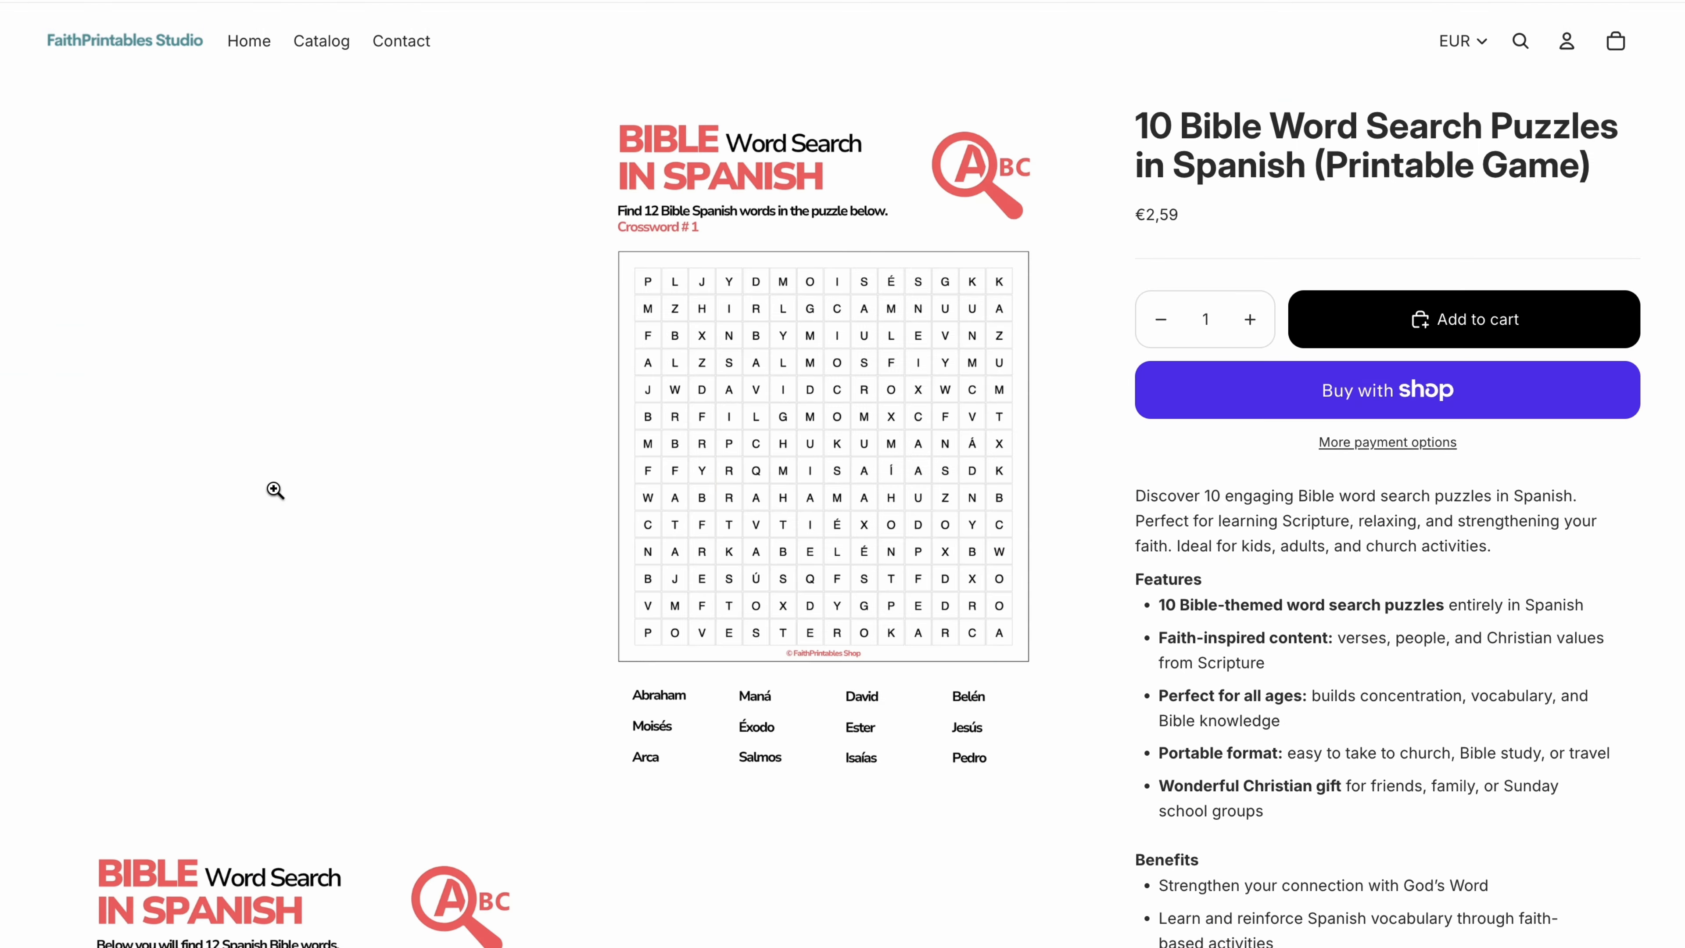
scroll(873, 537, "down", 10)
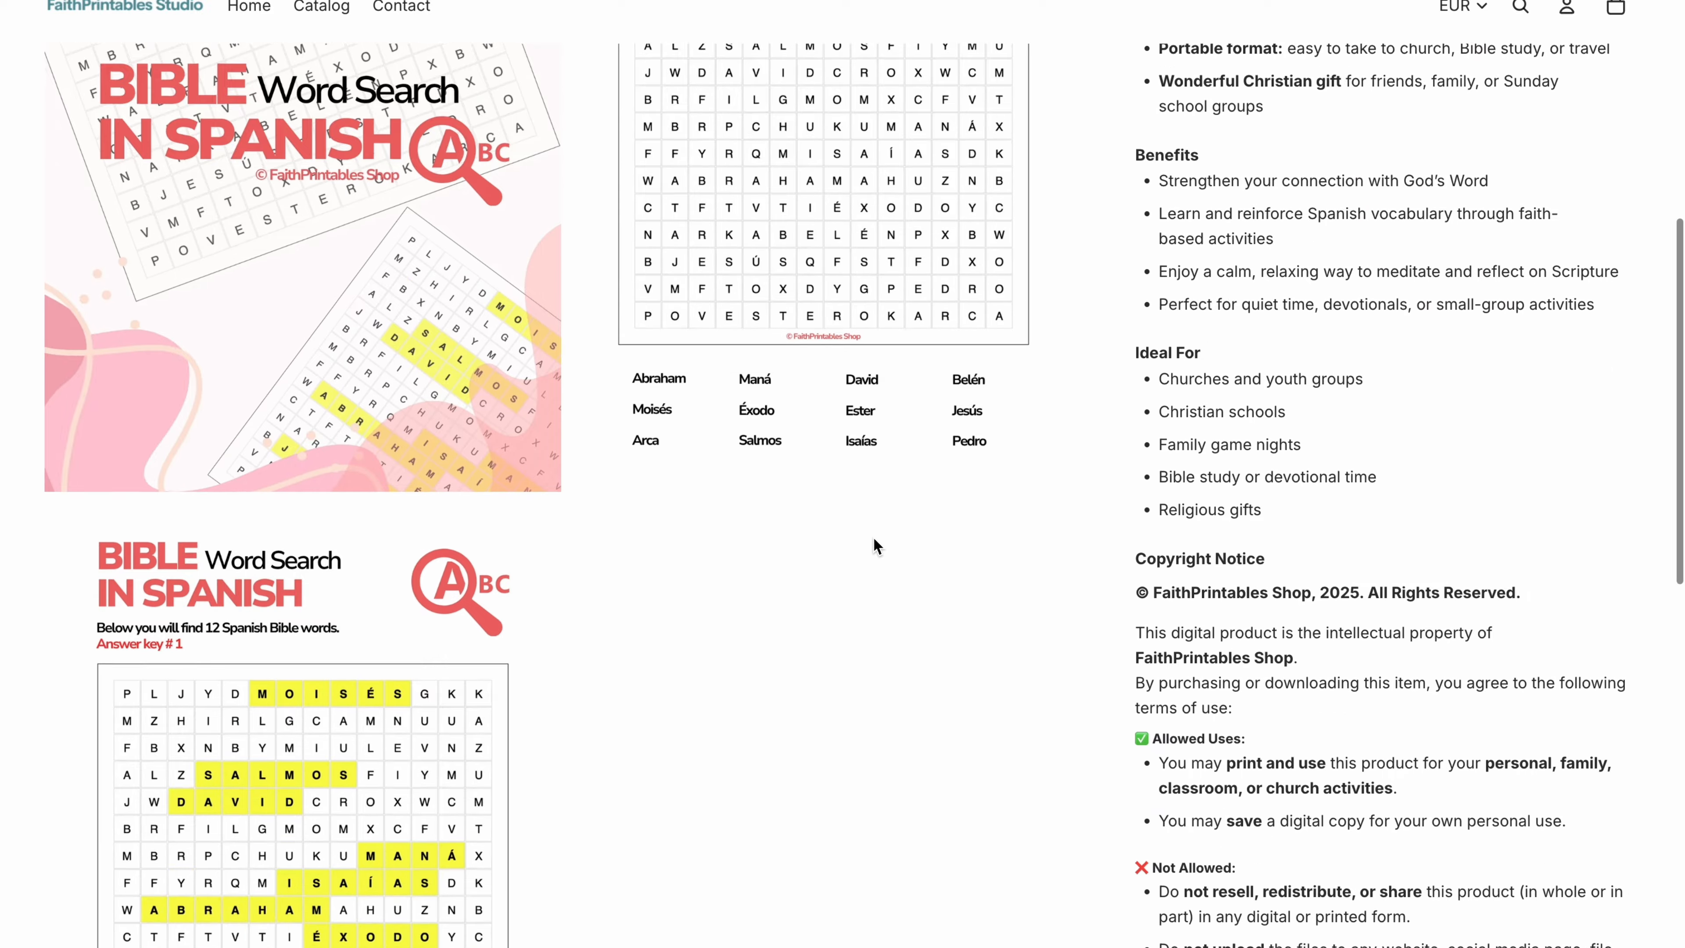
scroll(859, 535, "up", 3)
scroll(859, 537, "down", 4)
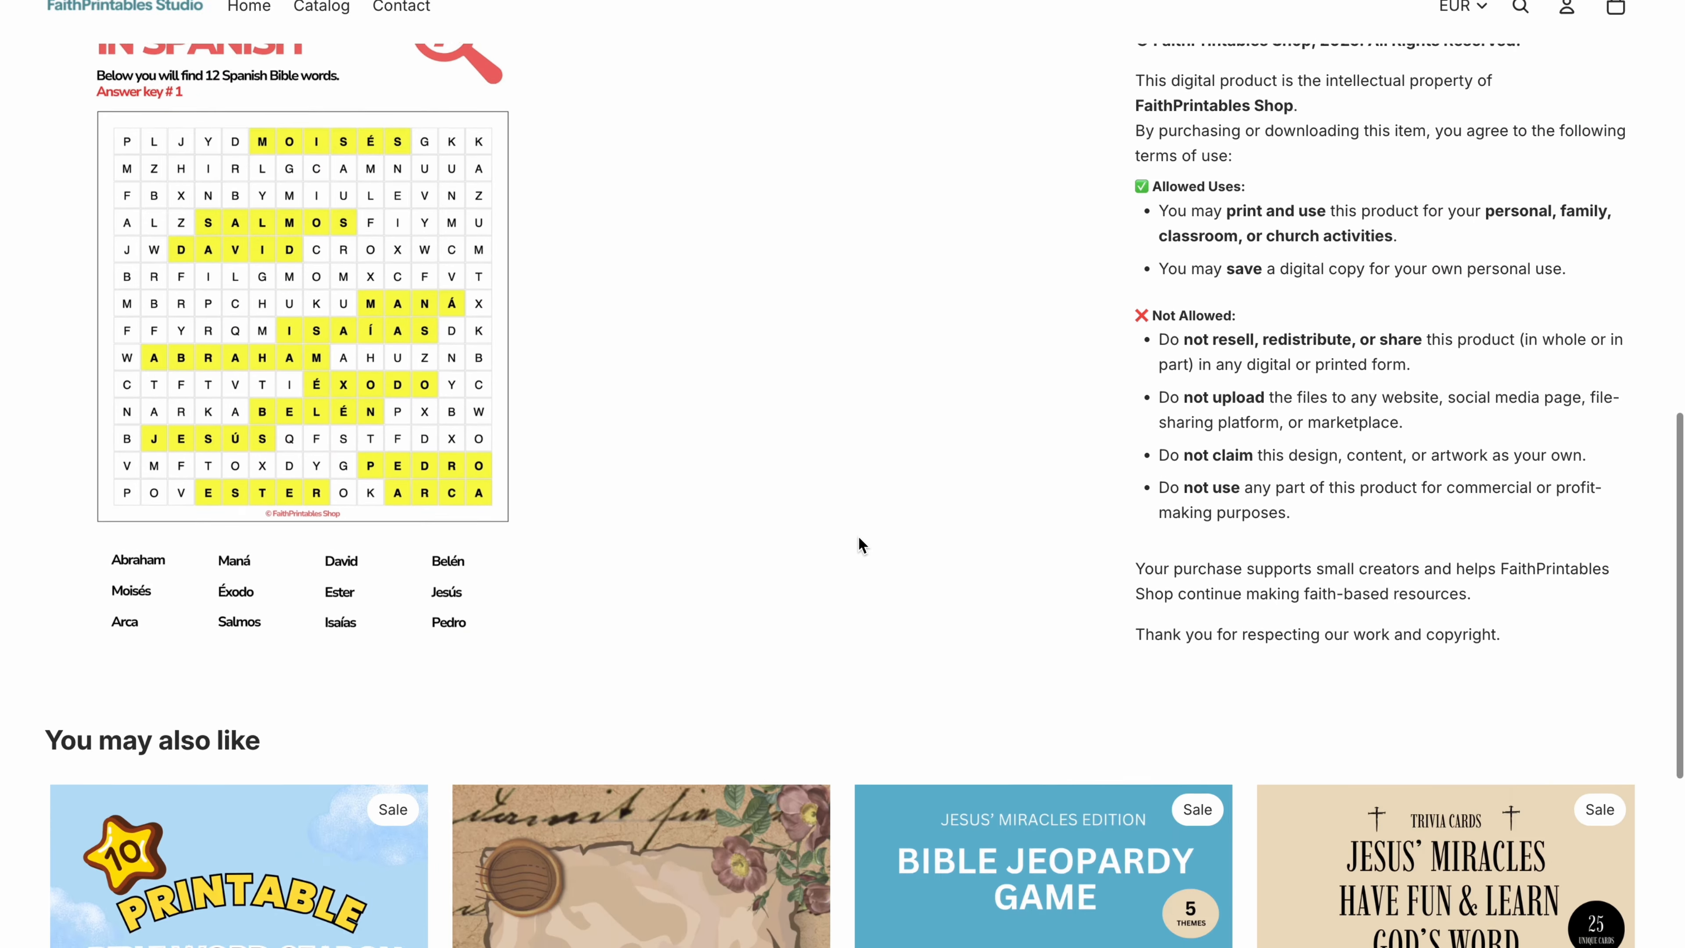
scroll(858, 538, "up", 7)
scroll(858, 538, "up", 2)
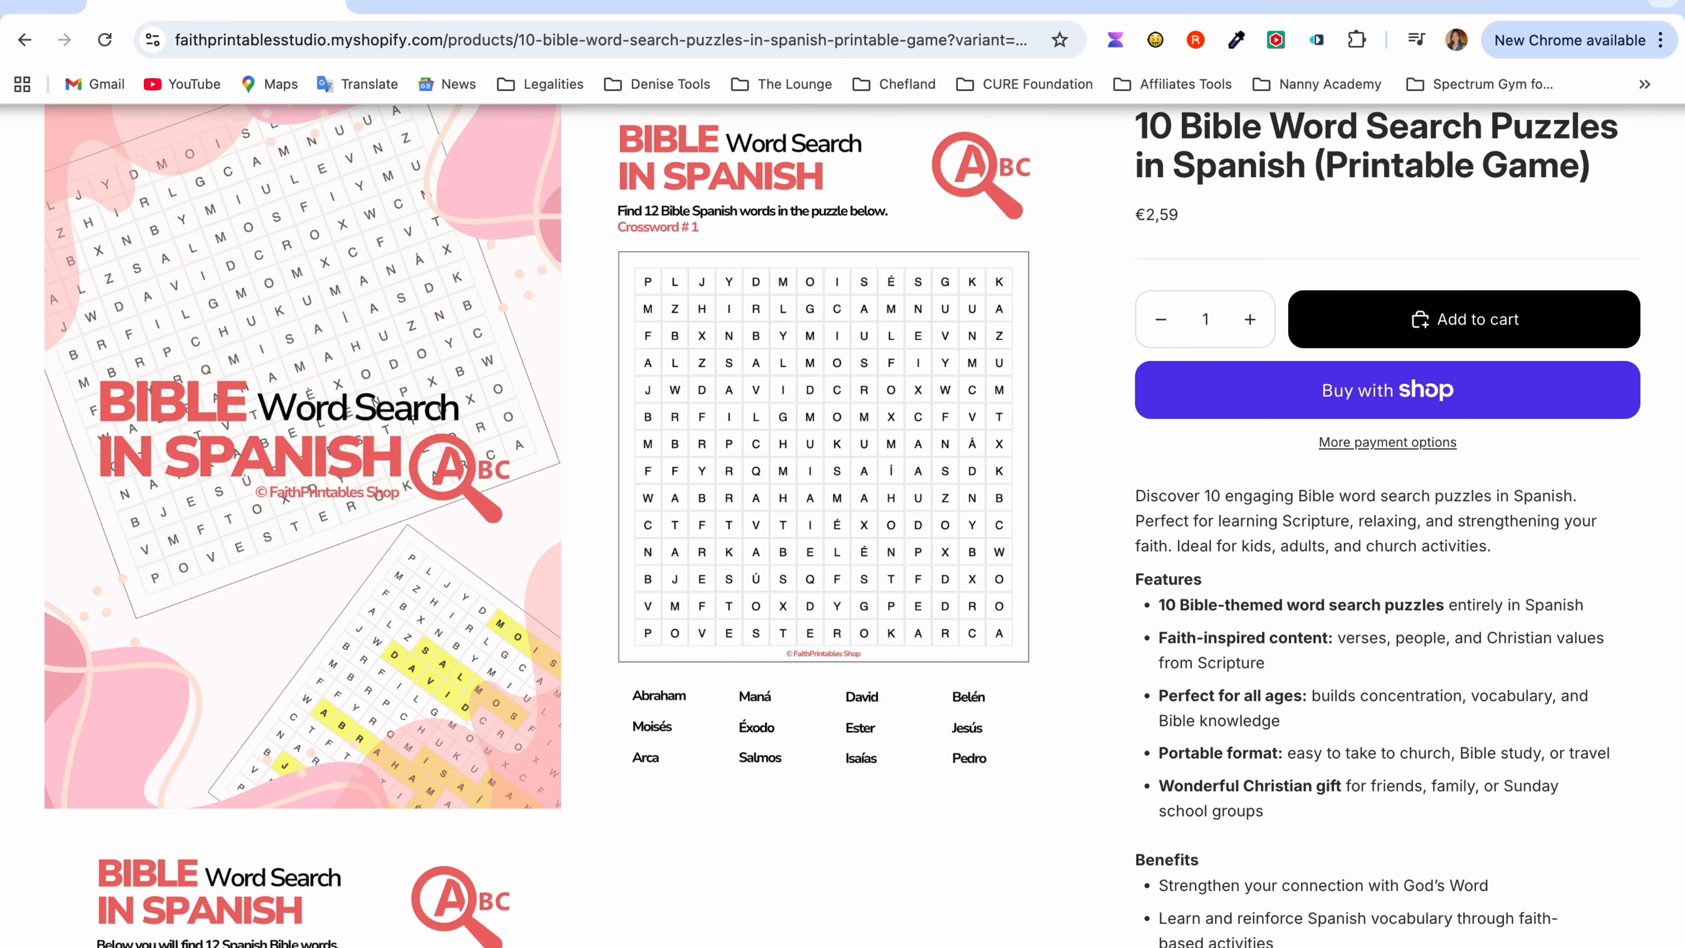
Step: Exit the storefront's full-screen view and switch back to the Canva design Bible Word Search Spanish 10 in full screen
mouse_move(264, 2)
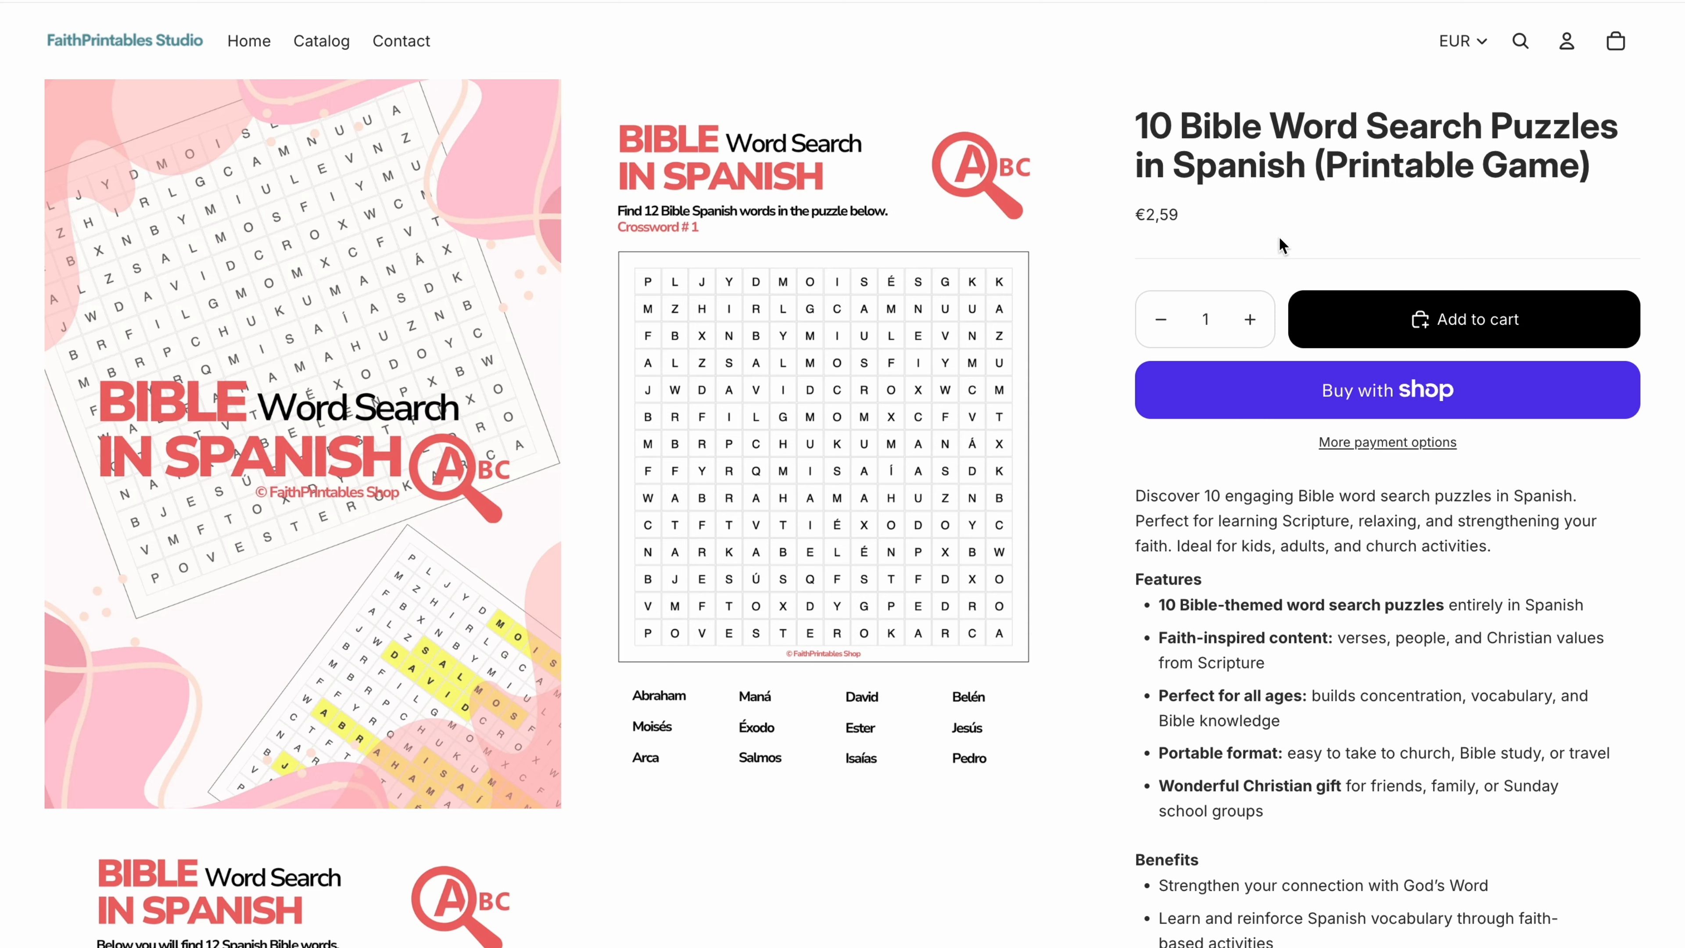
mouse_move(996, 2)
mouse_move(64, 3)
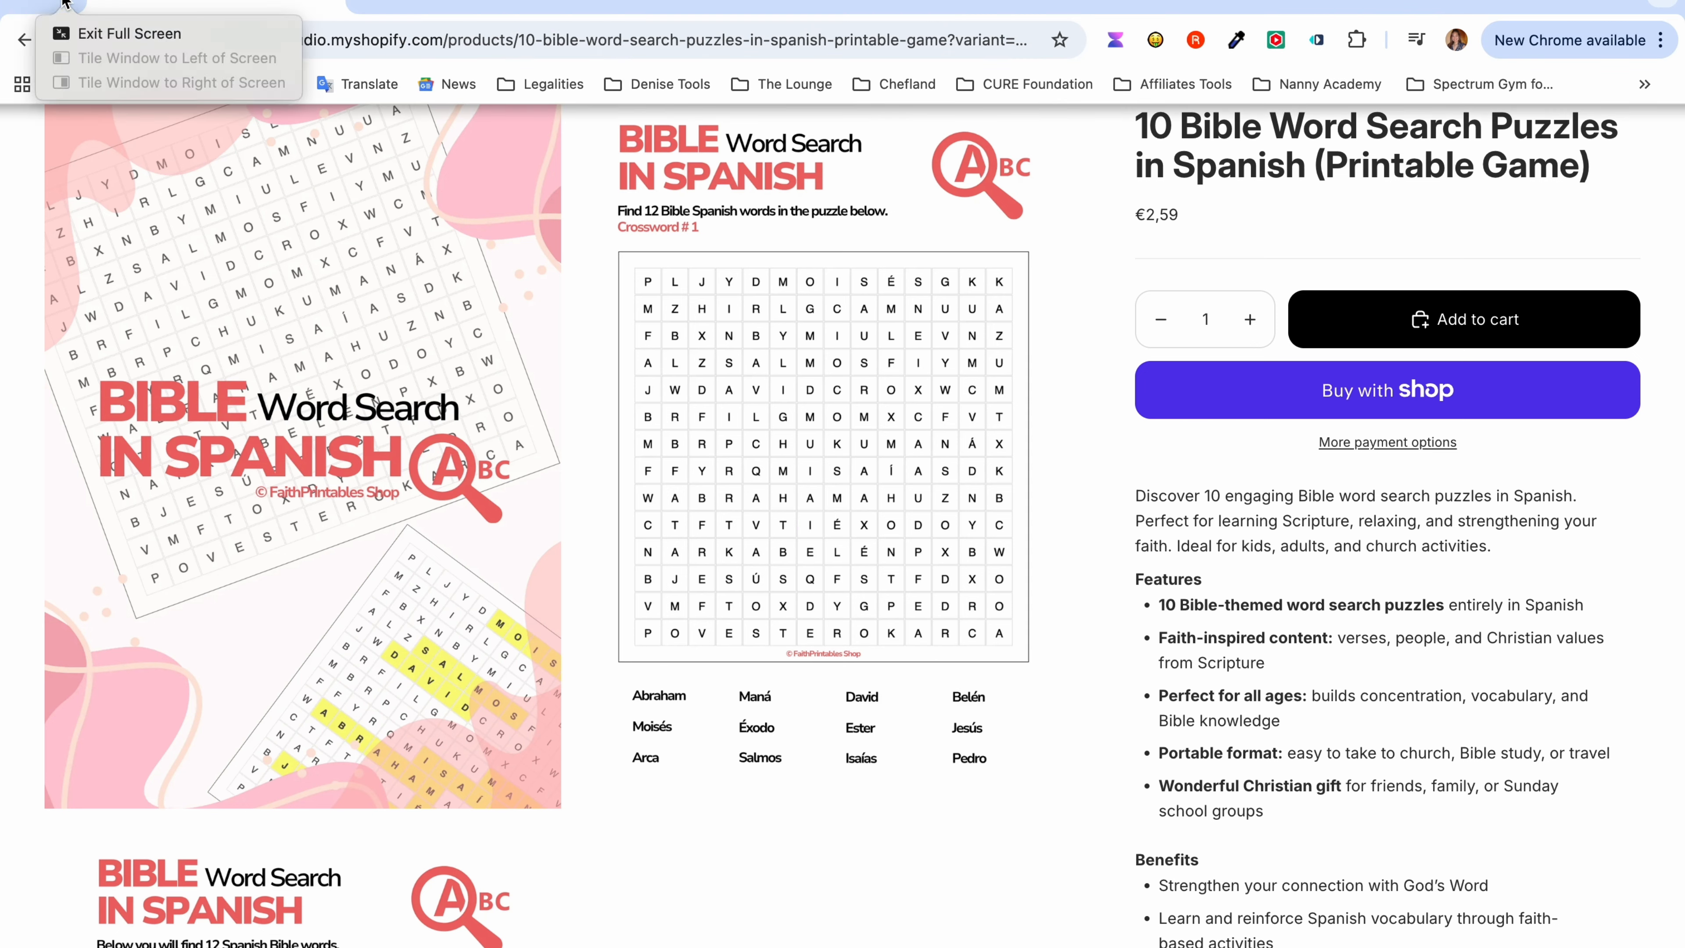
left_click(79, 34)
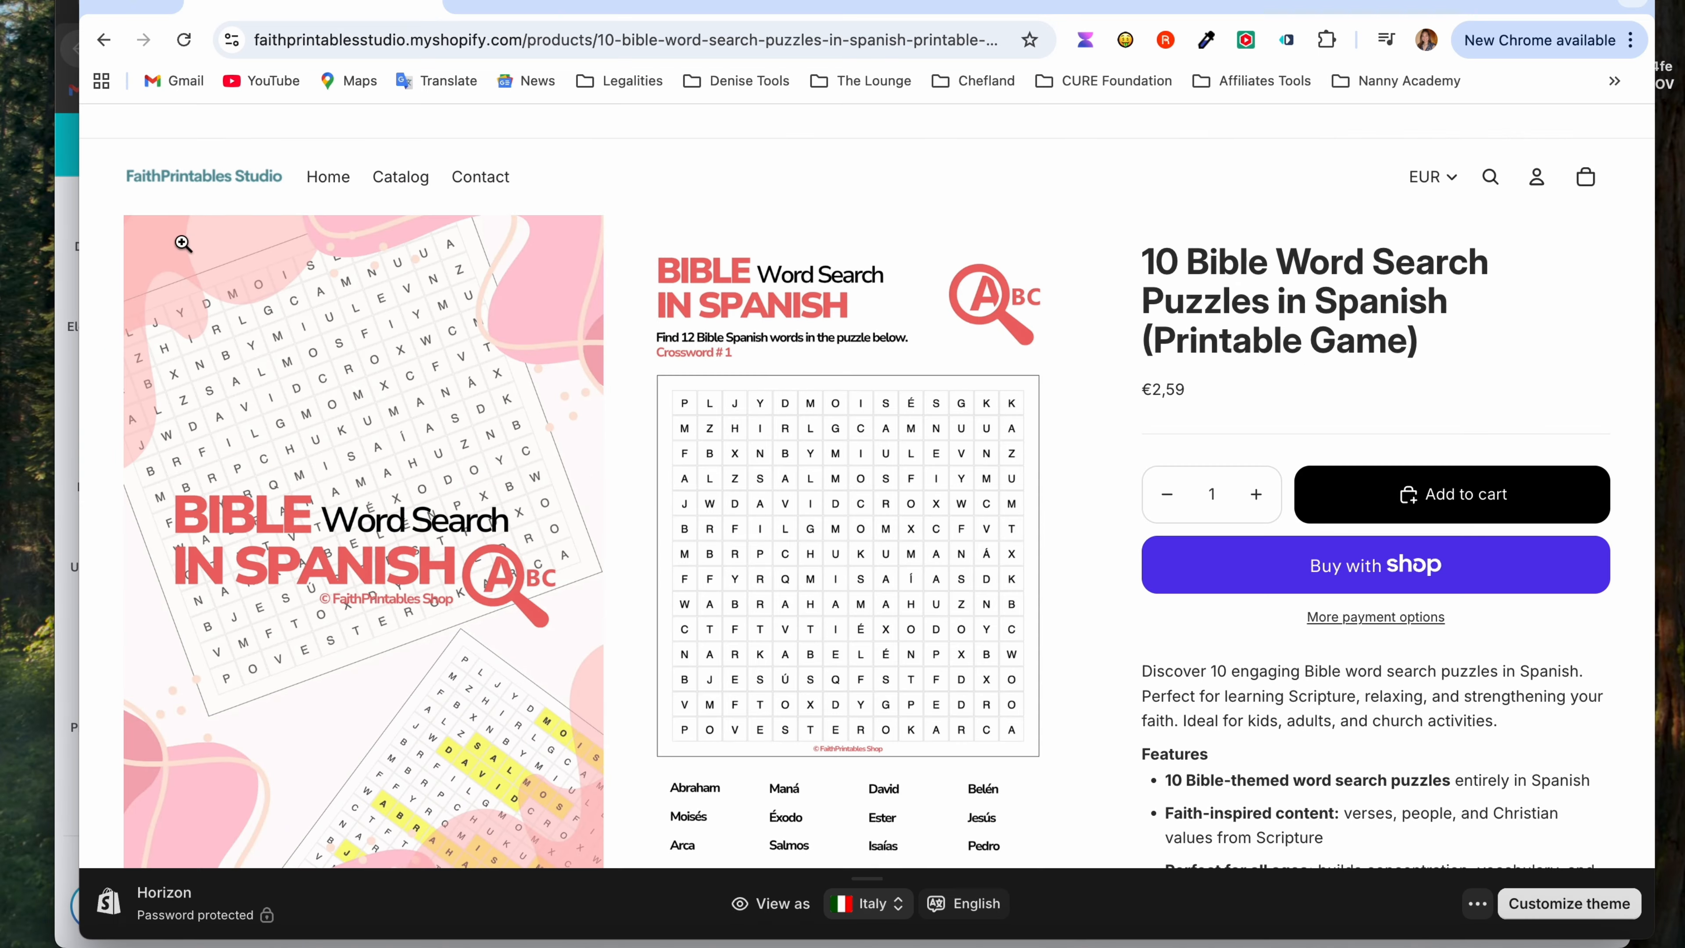
left_click(64, 156)
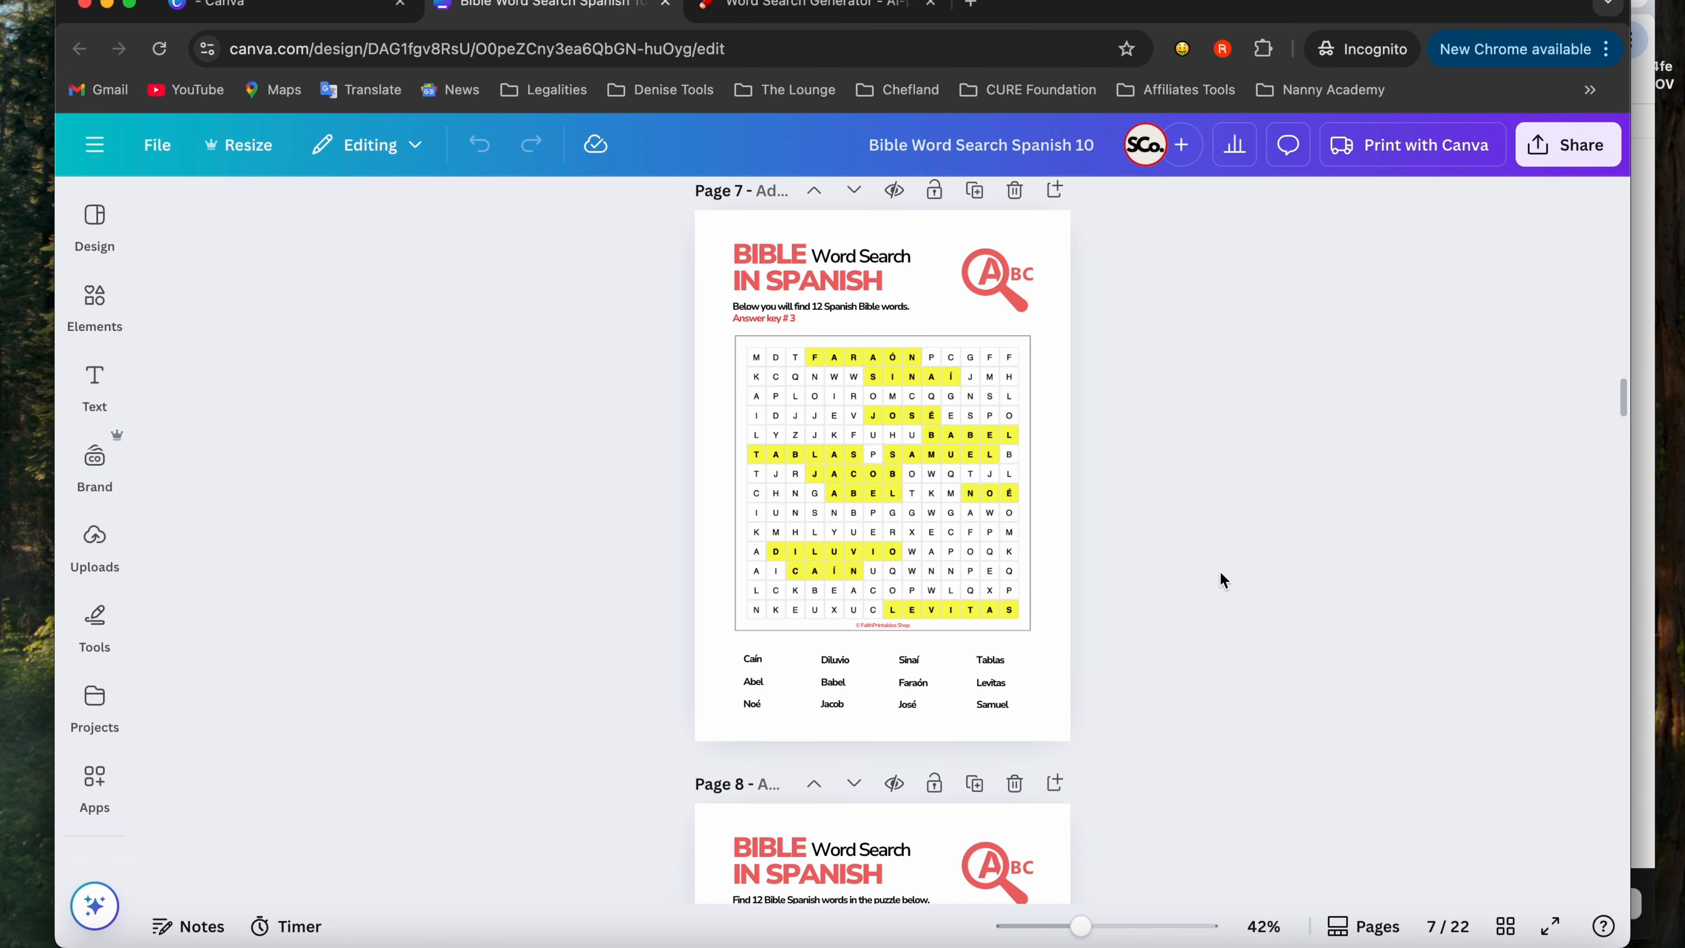
left_click(131, 5)
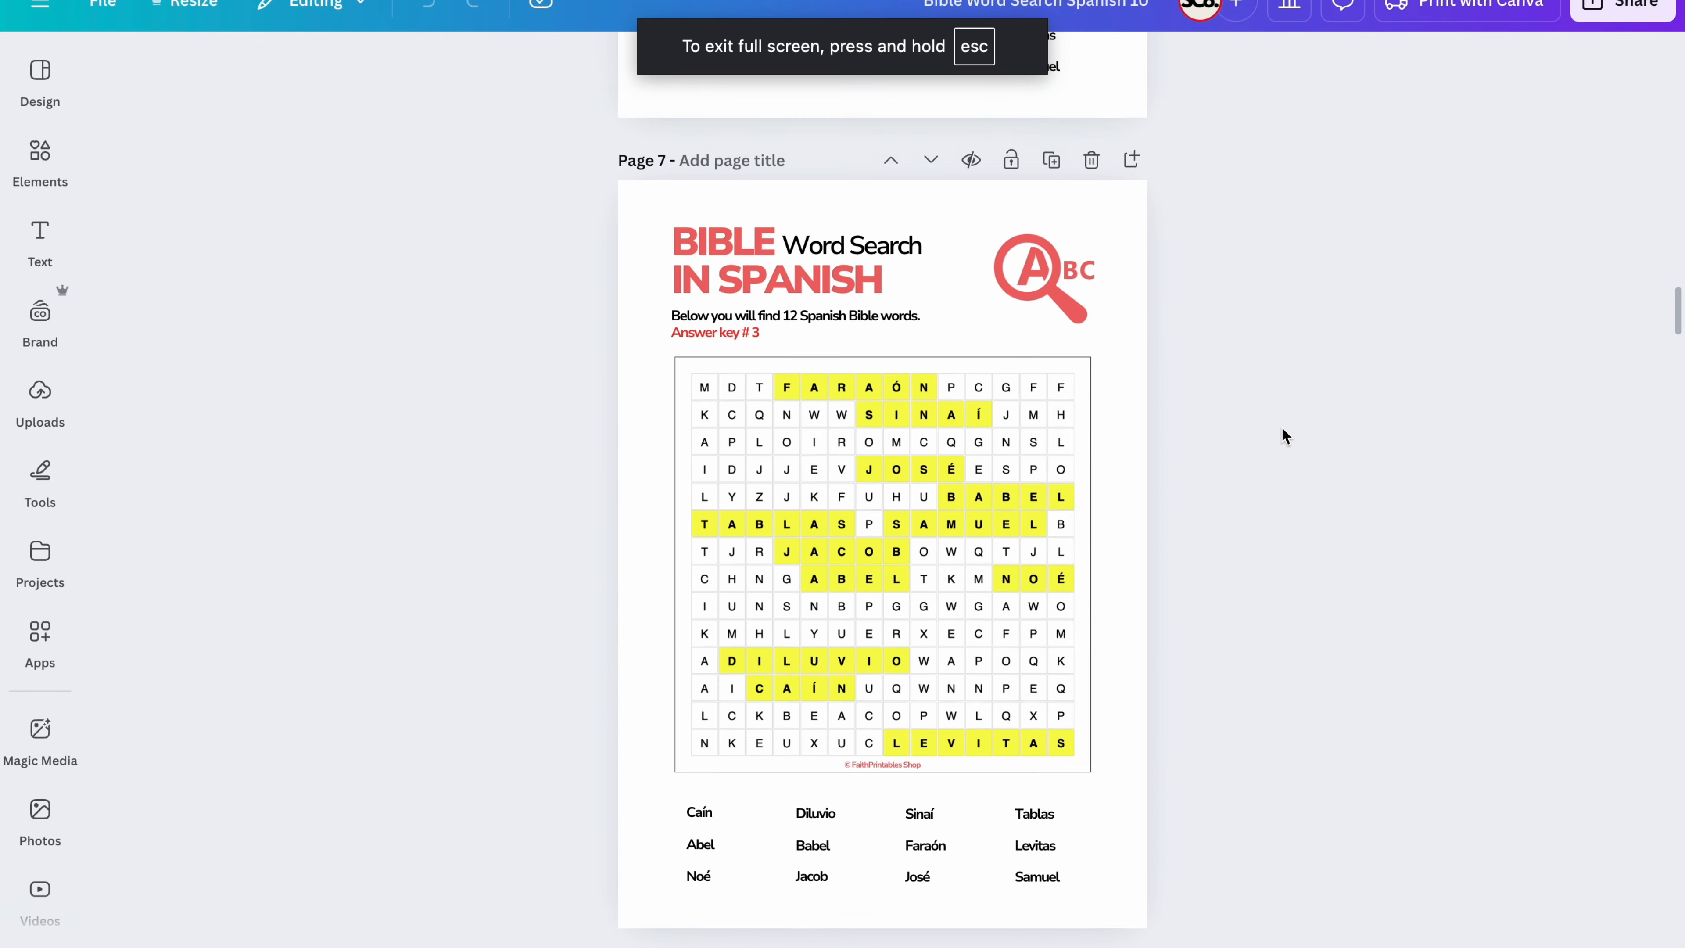
Step: Add a new blank page after the last page of the design
scroll(1285, 436, "up", 20)
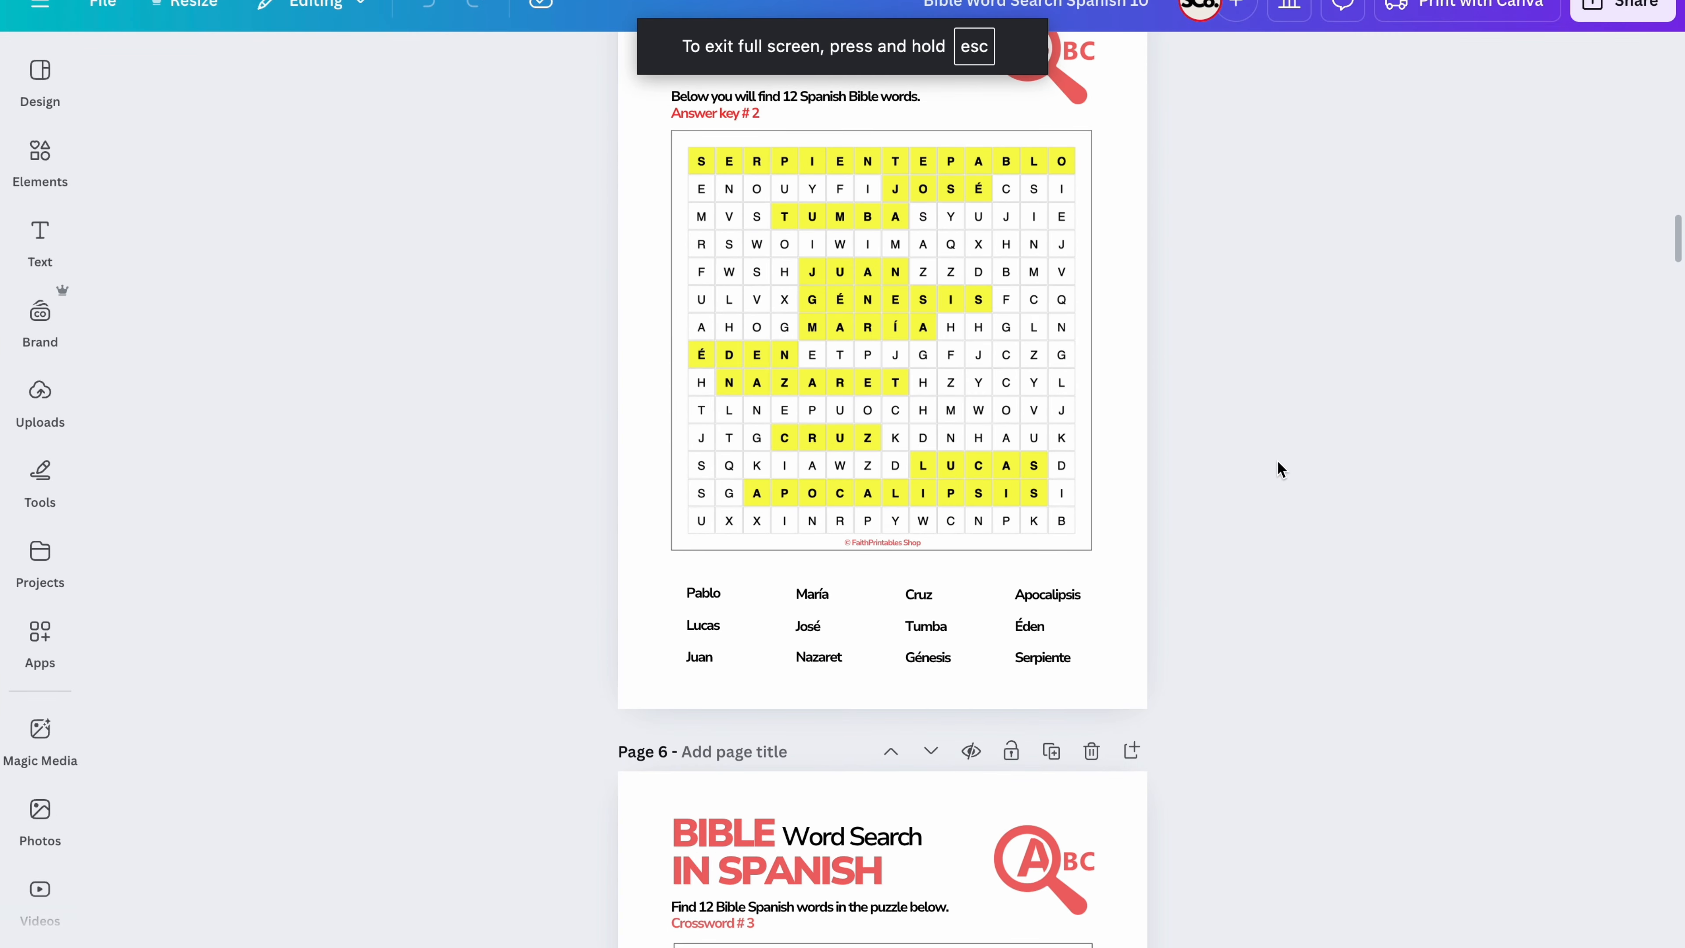
scroll(1280, 470, "down", 20)
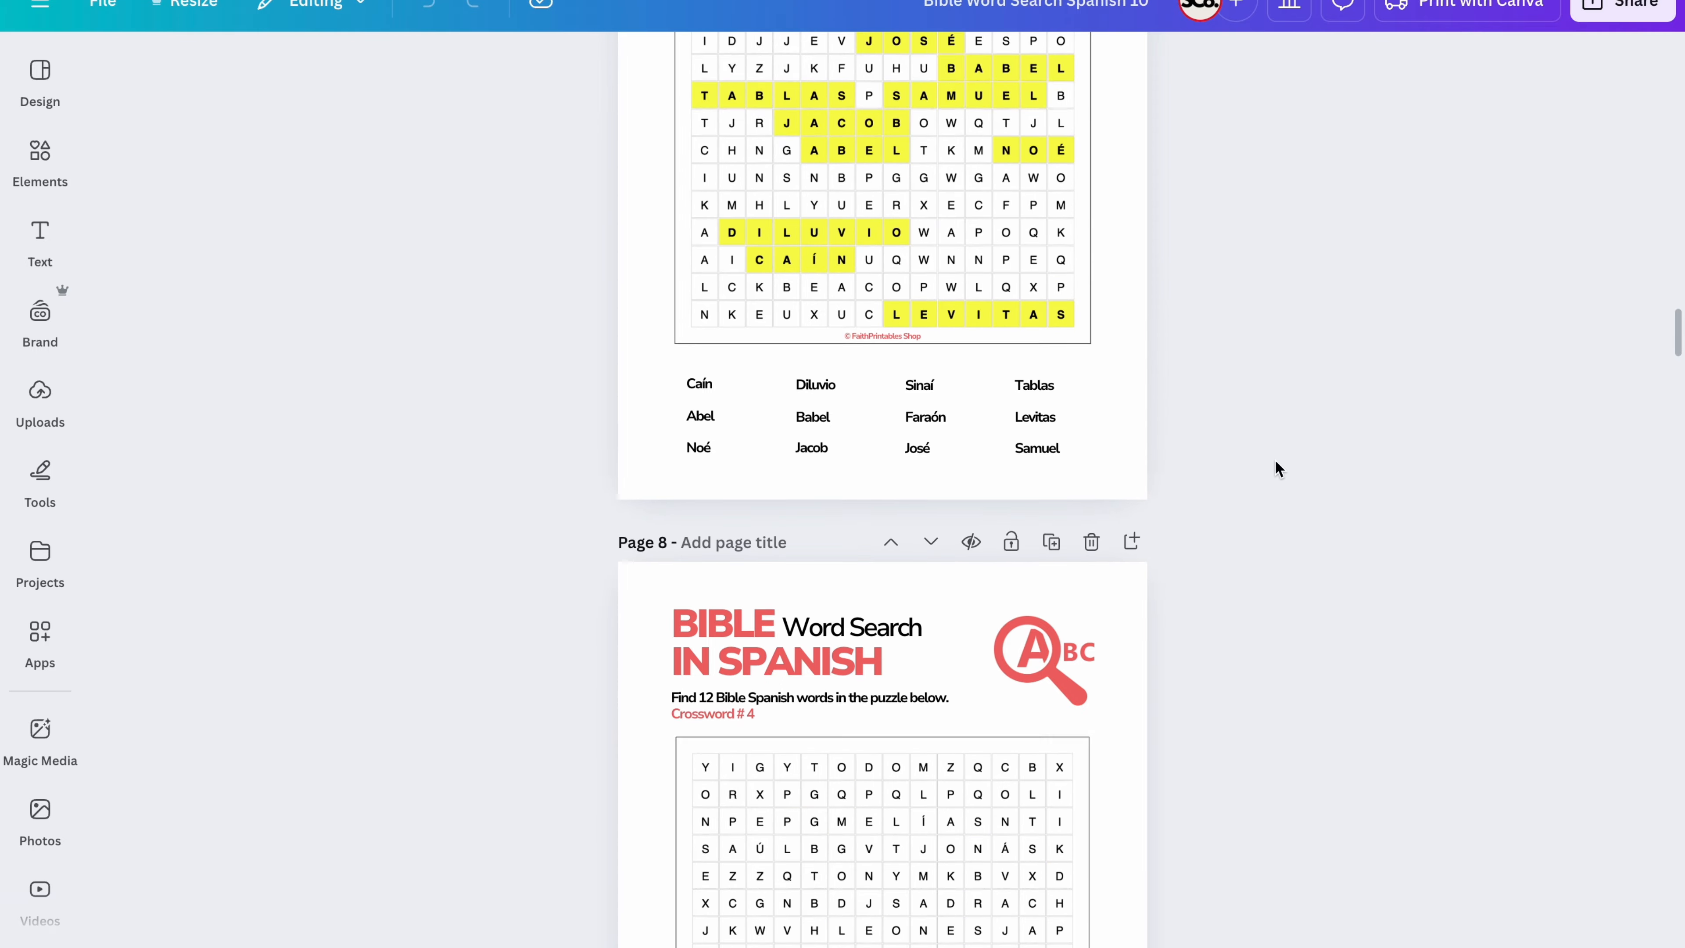
scroll(1275, 461, "down", 20)
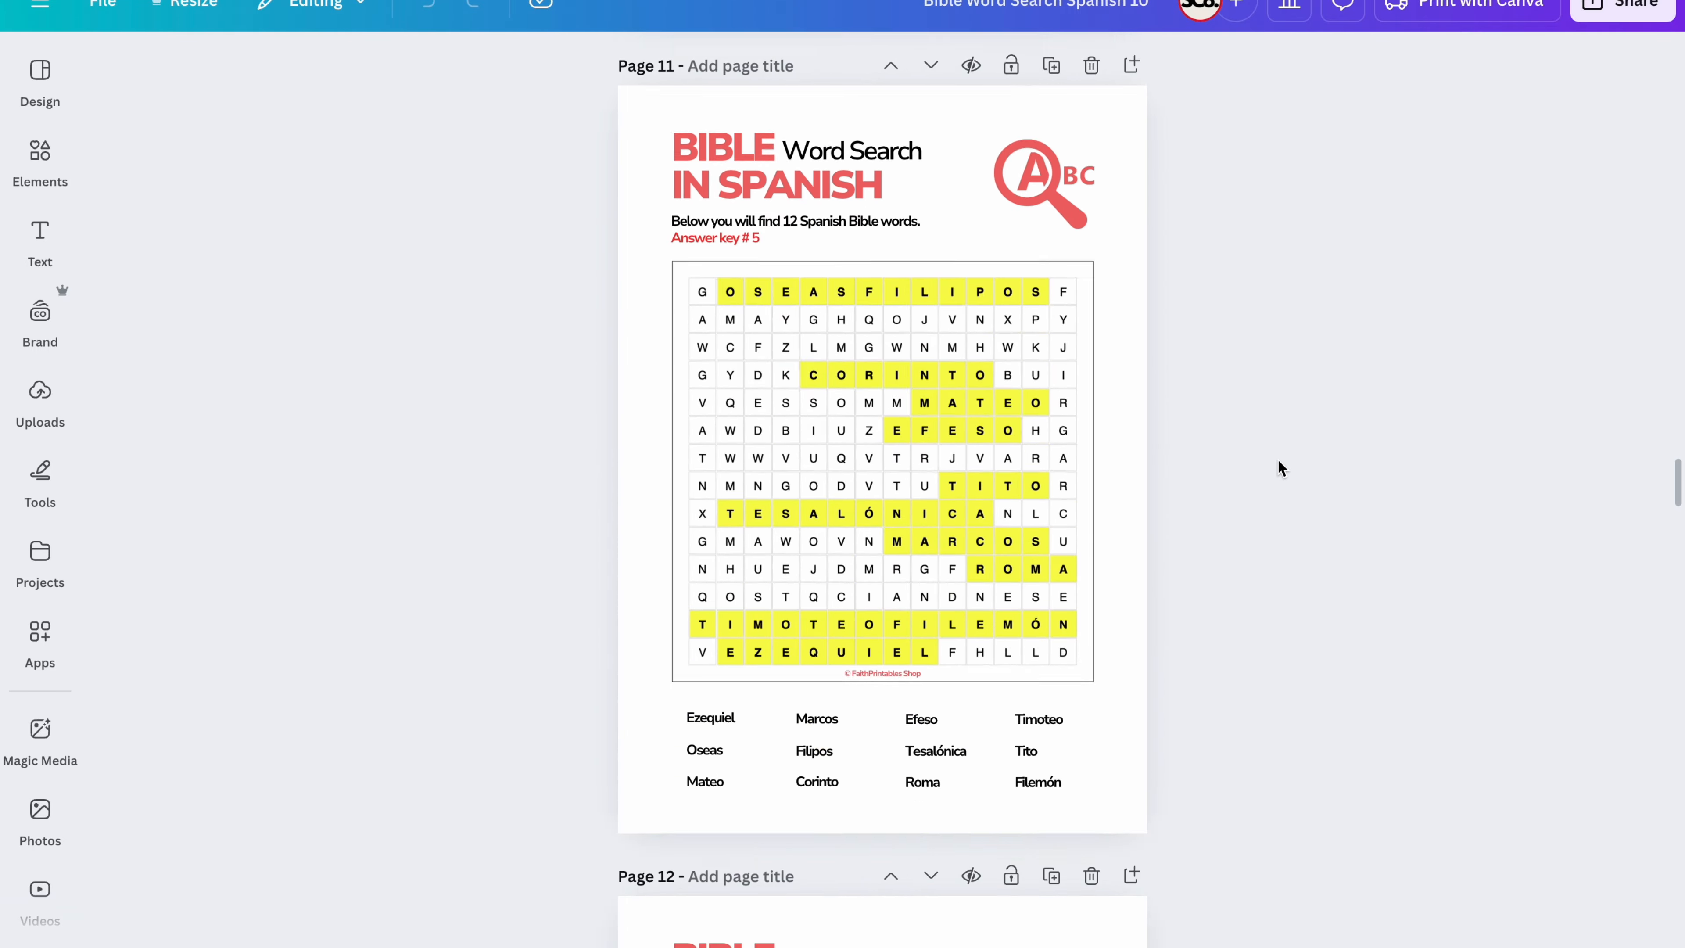
scroll(1280, 467, "down", 20)
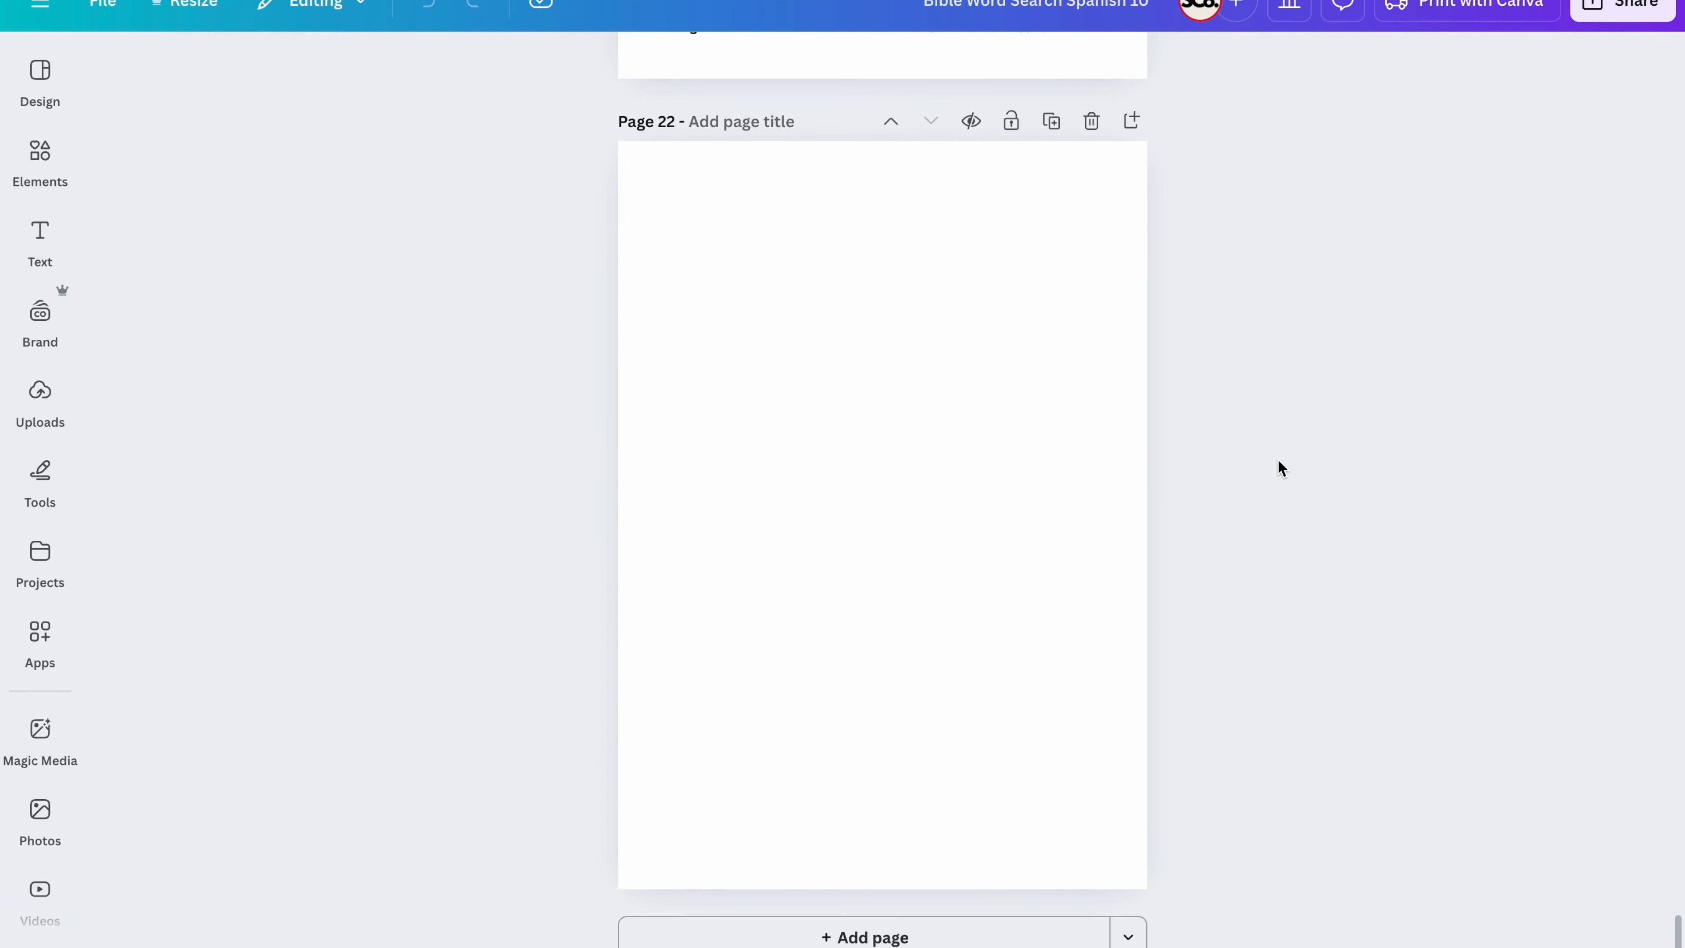
left_click(876, 938)
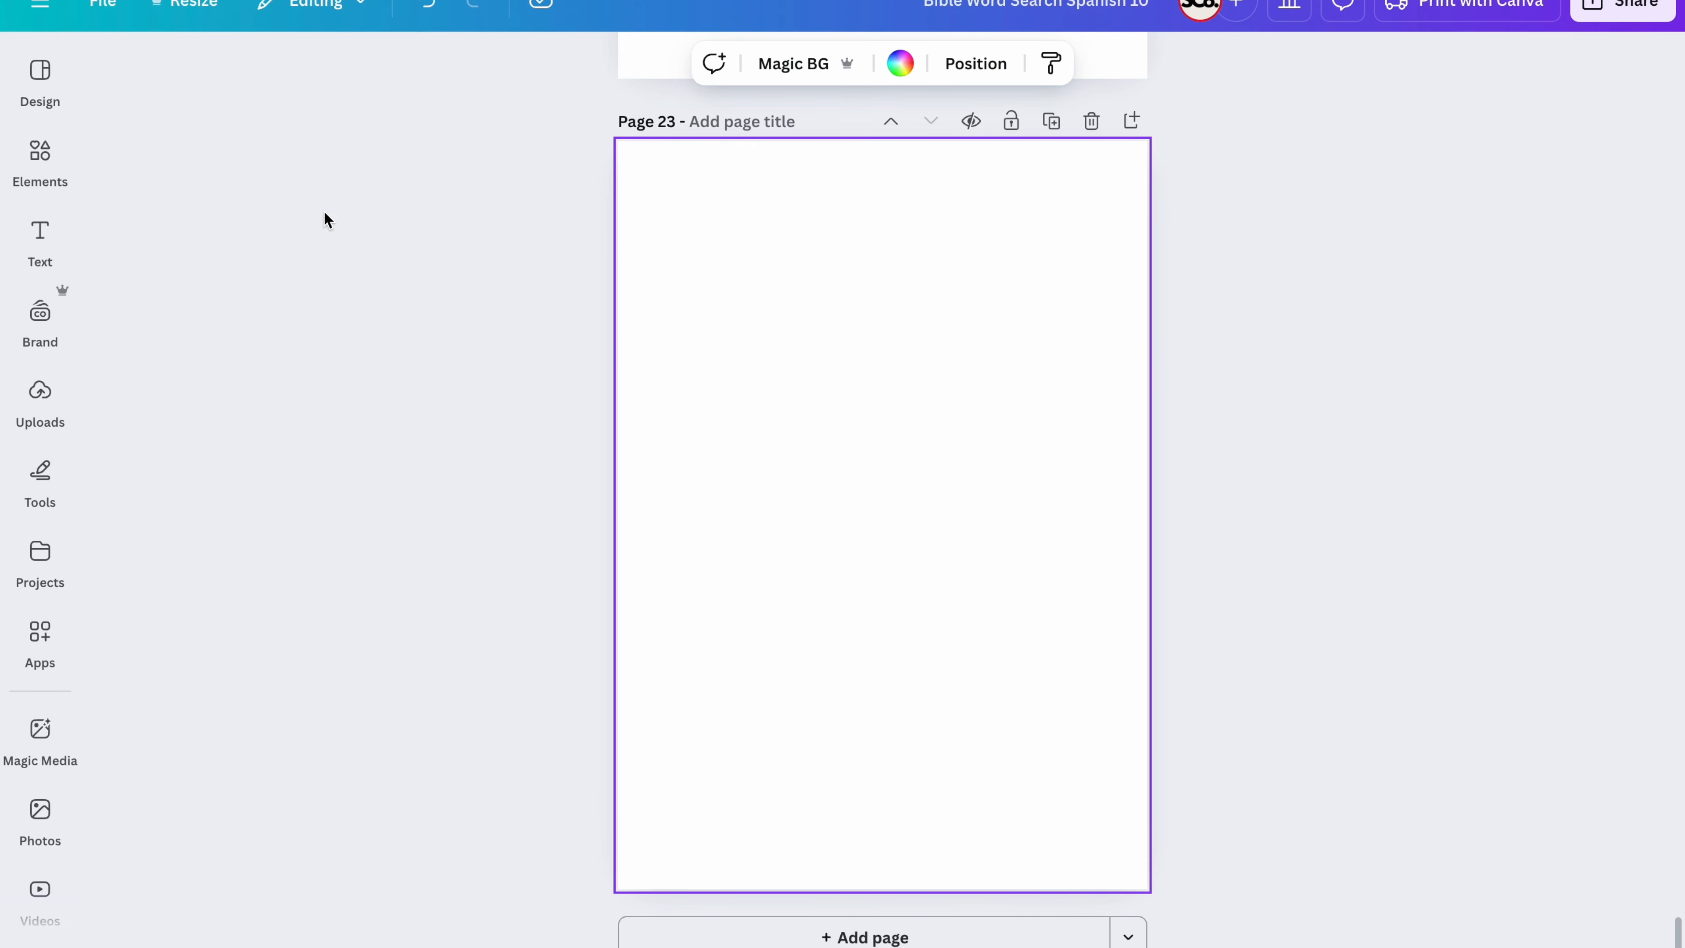
Step: Find the autumn design among the Word Search Worksheet templates and apply its colourful first page to the new blank page
left_click(40, 73)
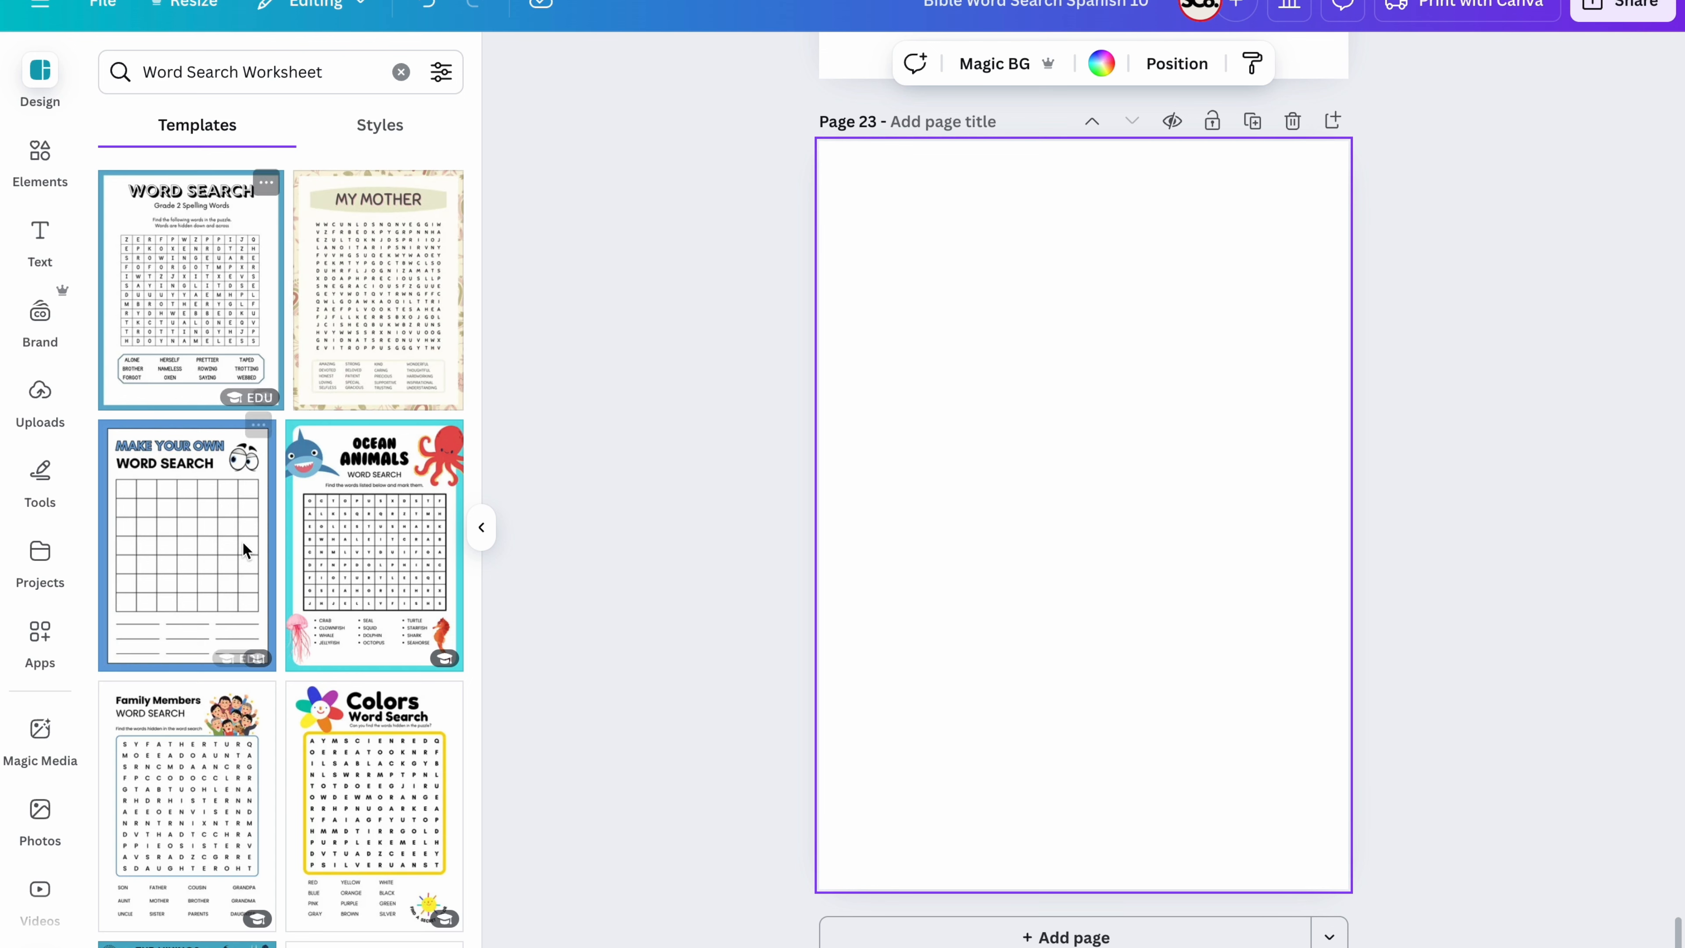
scroll(339, 591, "down", 1)
scroll(338, 591, "down", 6)
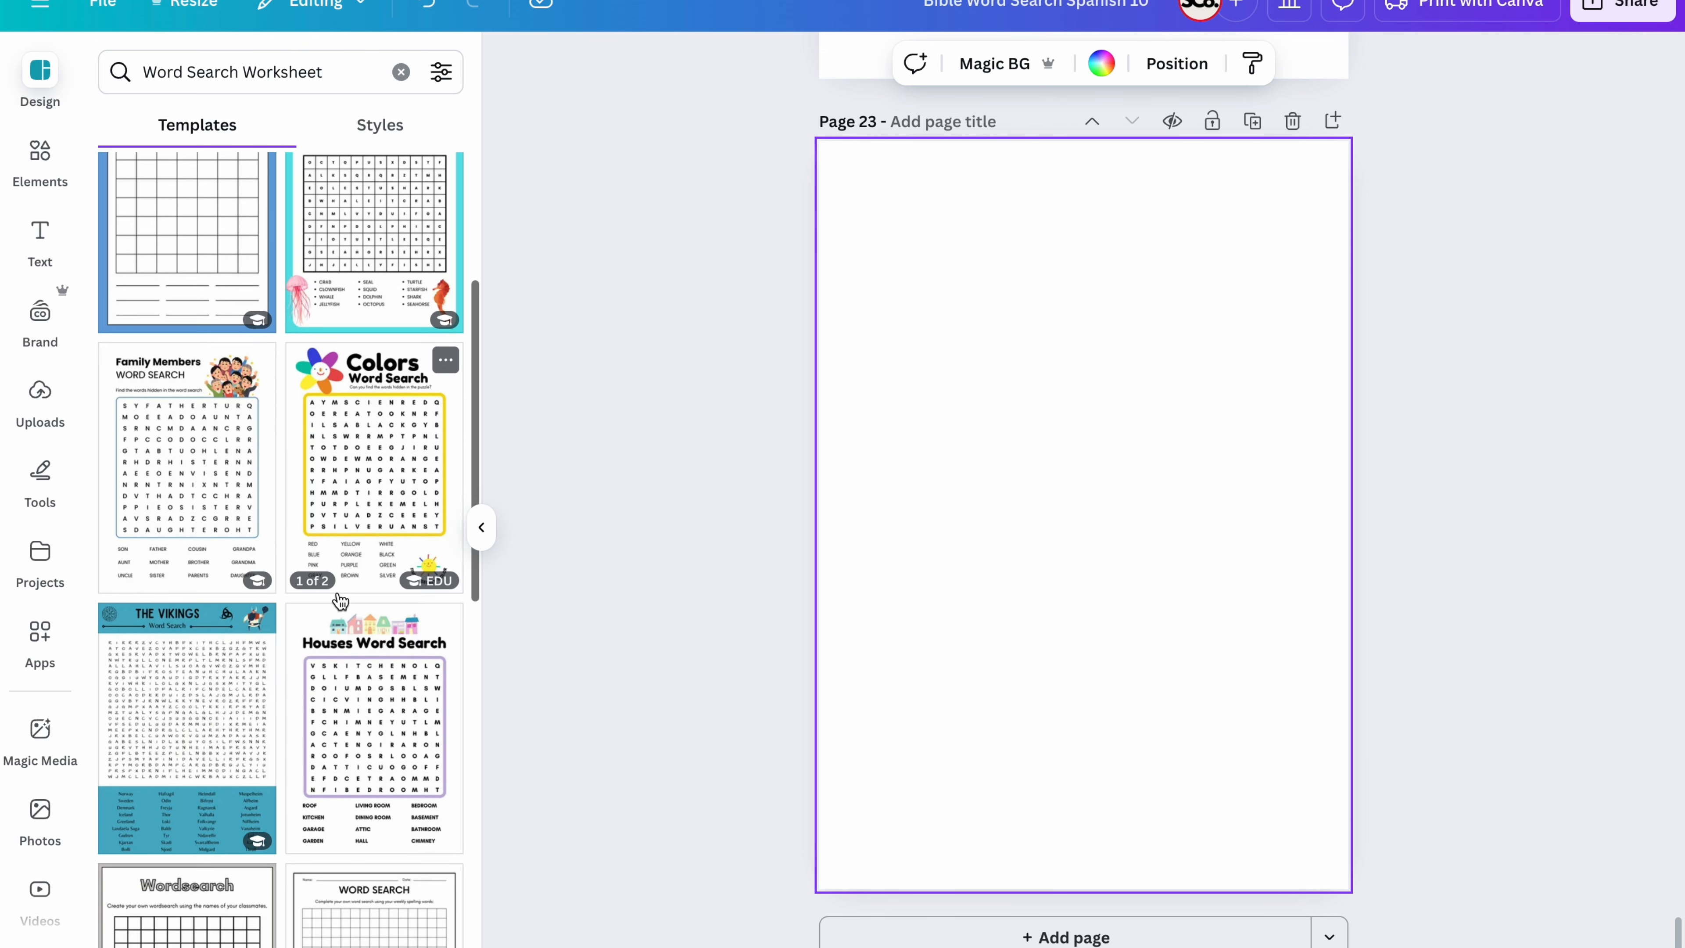
scroll(340, 601, "down", 5)
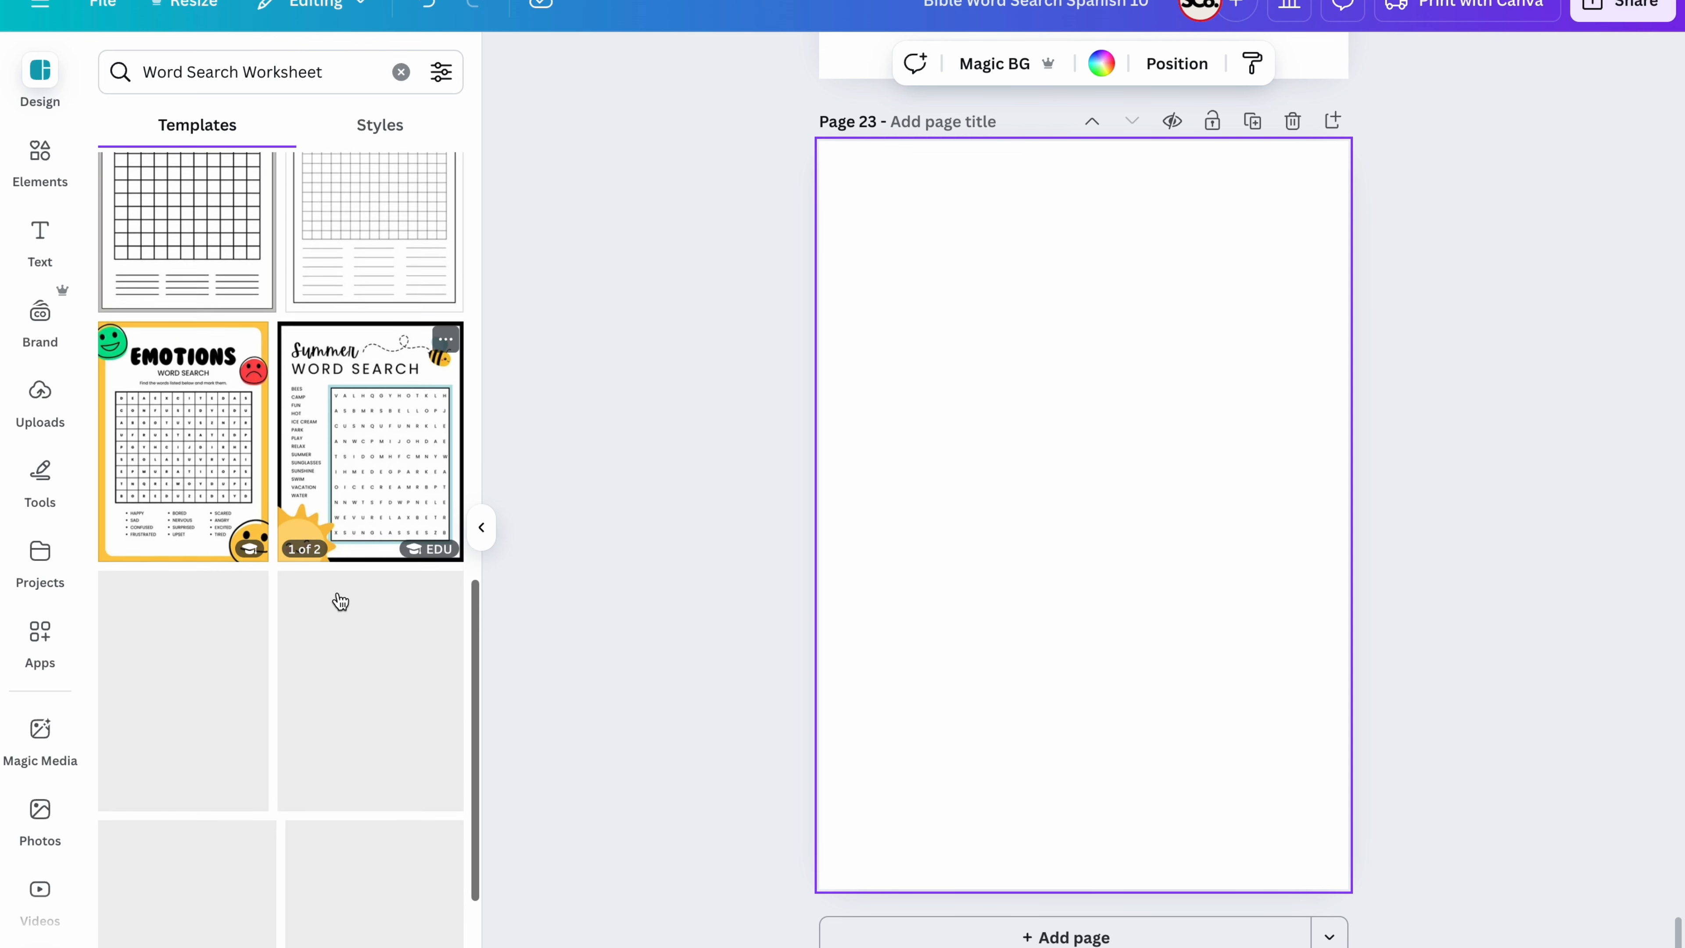
scroll(341, 601, "down", 2)
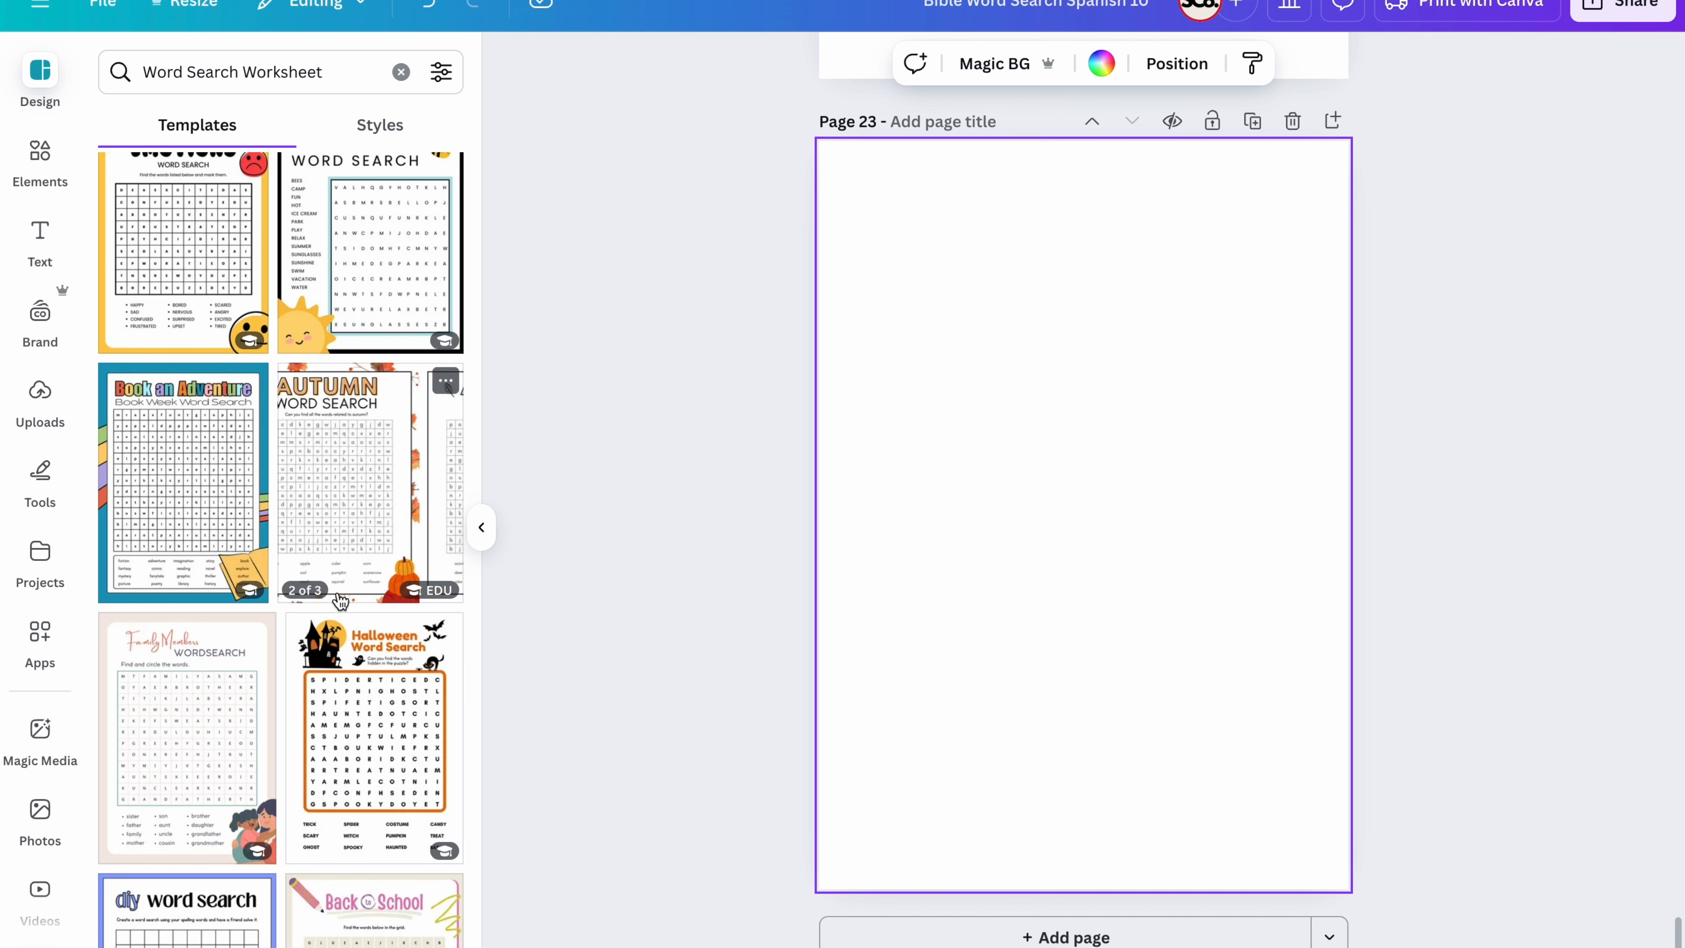
scroll(340, 601, "down", 2)
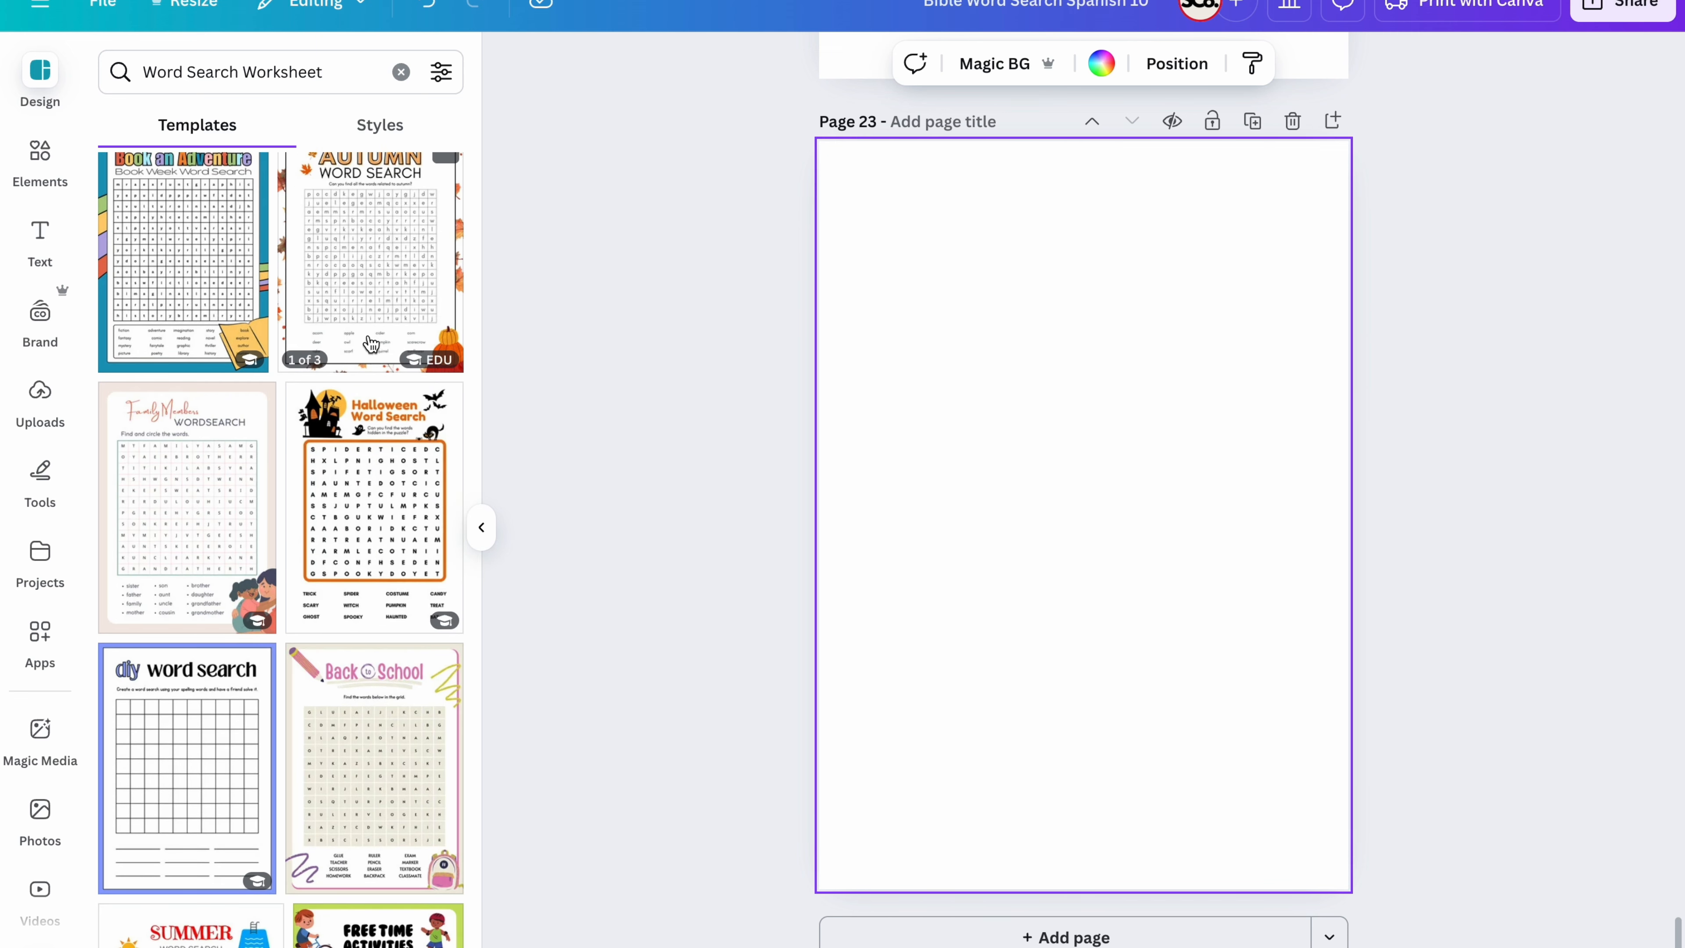
scroll(374, 499, "down", 3)
scroll(373, 499, "up", 5)
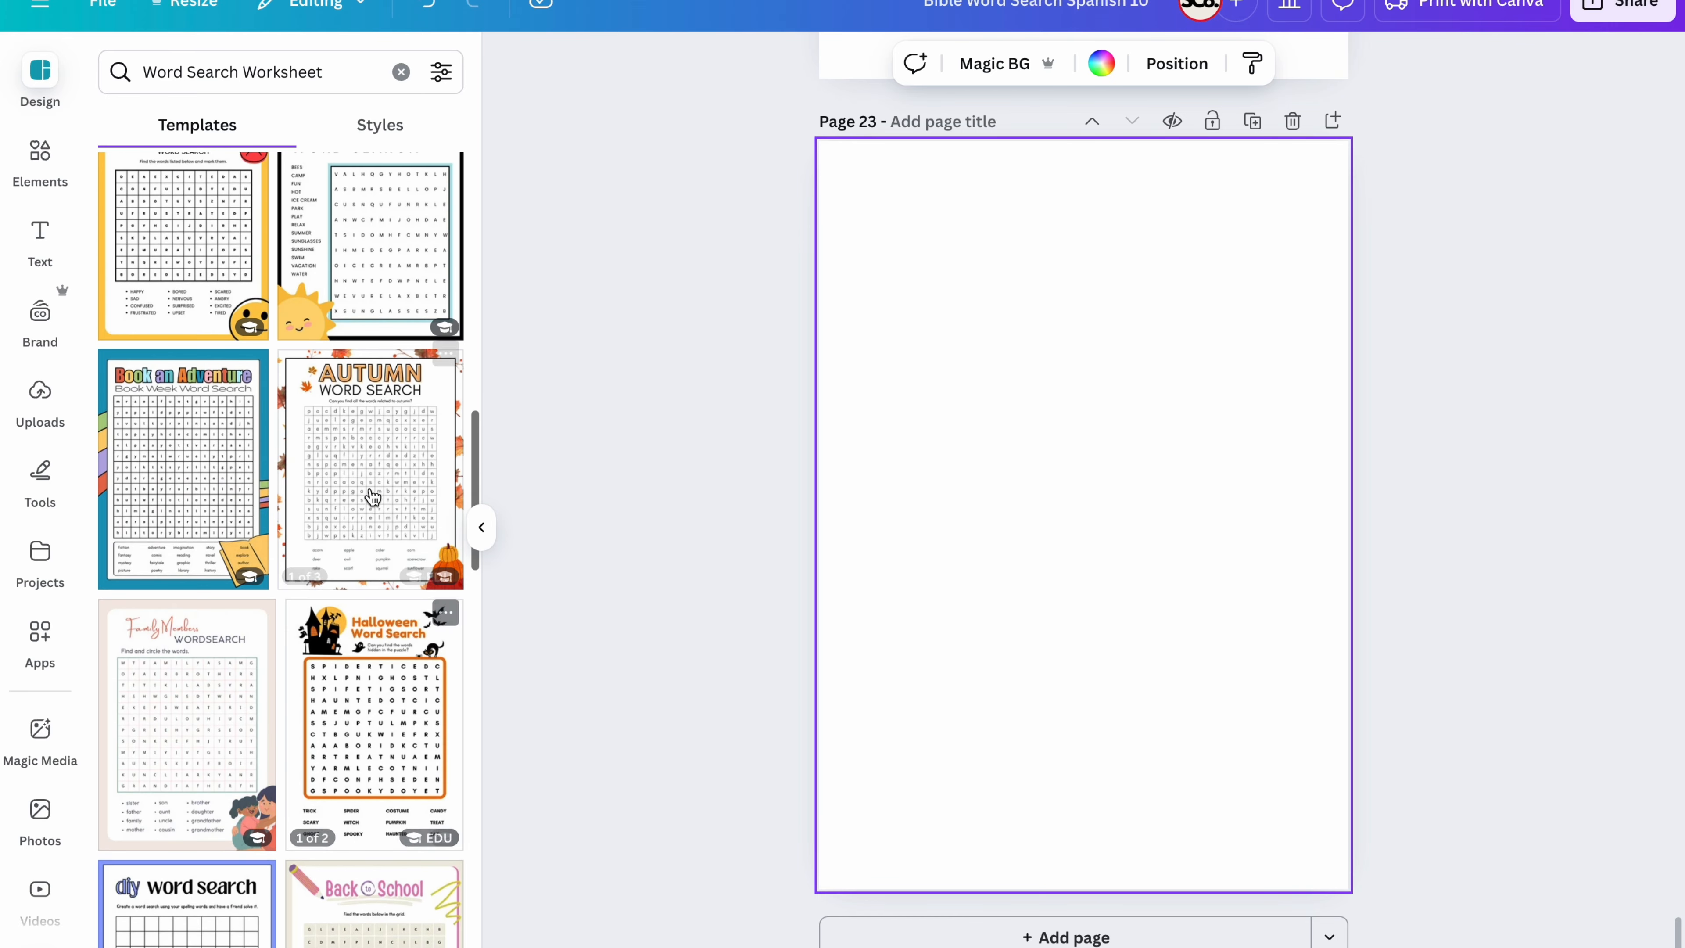
left_click(370, 493)
left_click(181, 467)
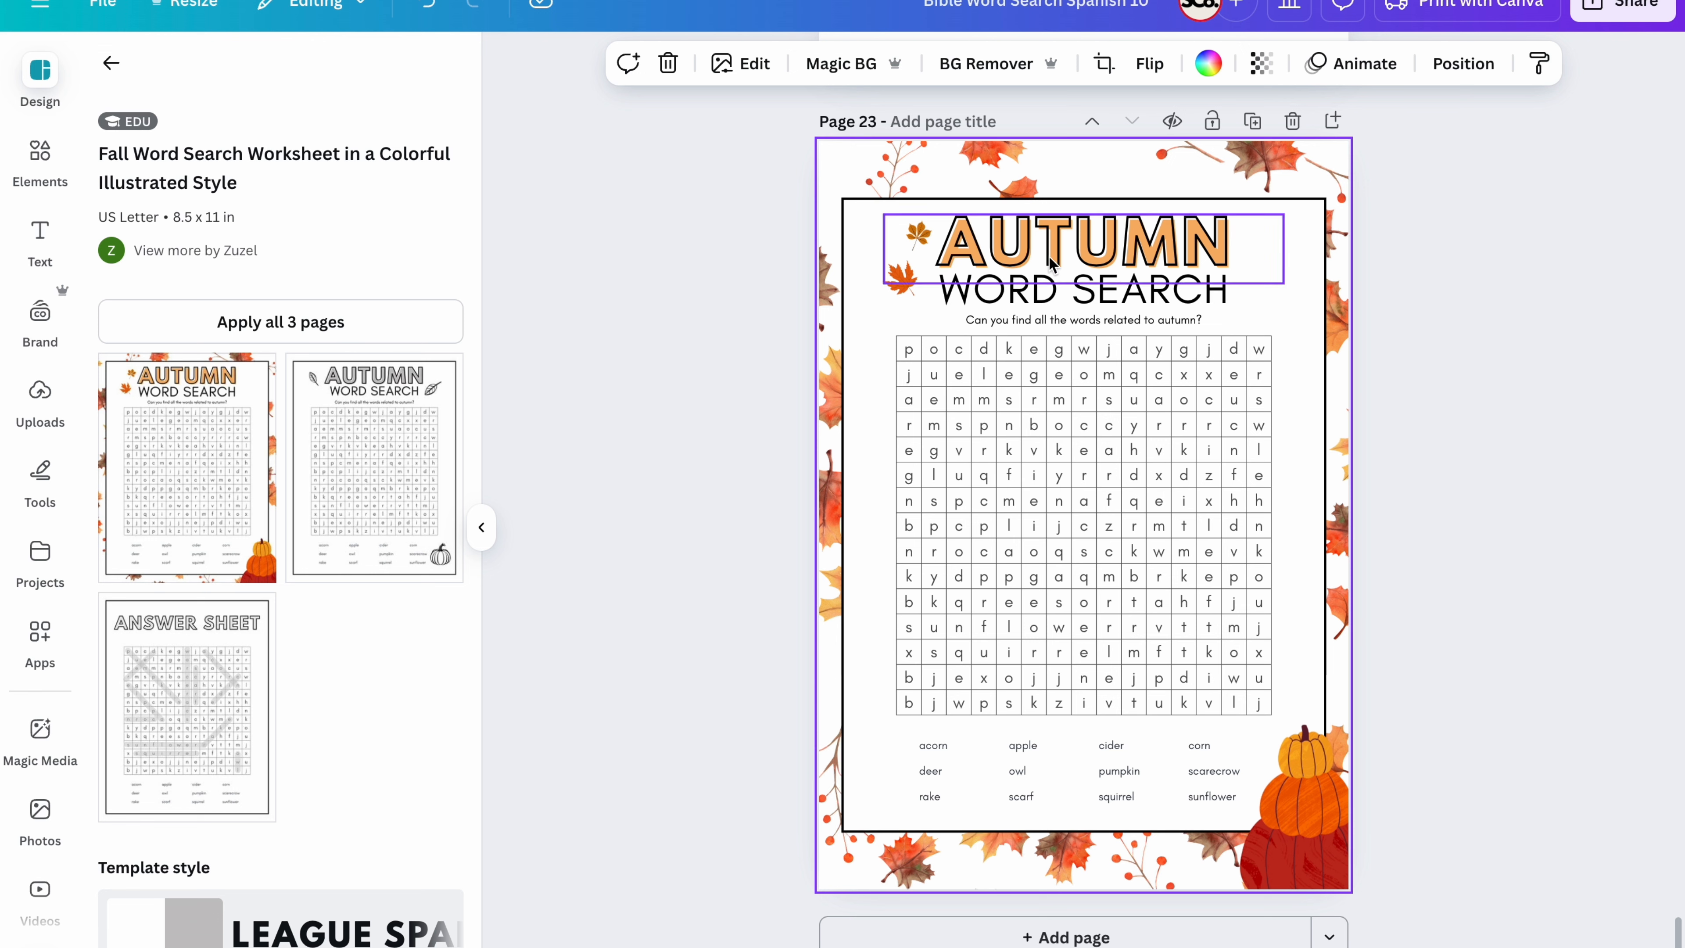
Step: Check that the AUTUMN title text and the individual cells of the letter grid can be edited
double_click(1073, 238)
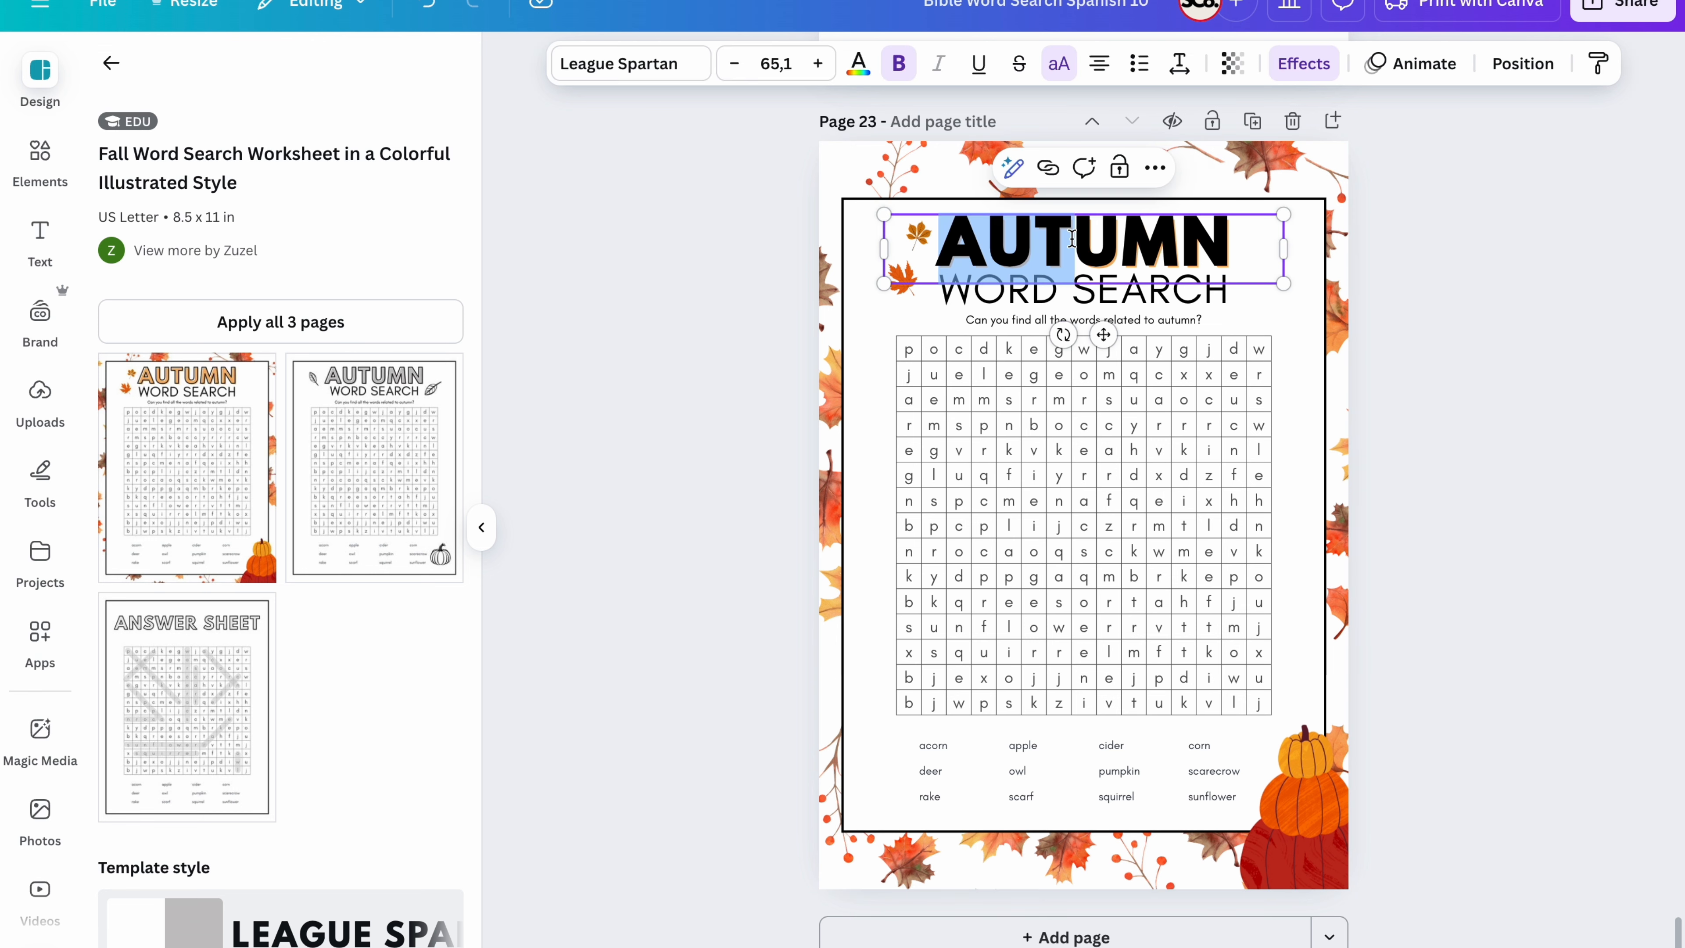
left_click(1153, 244)
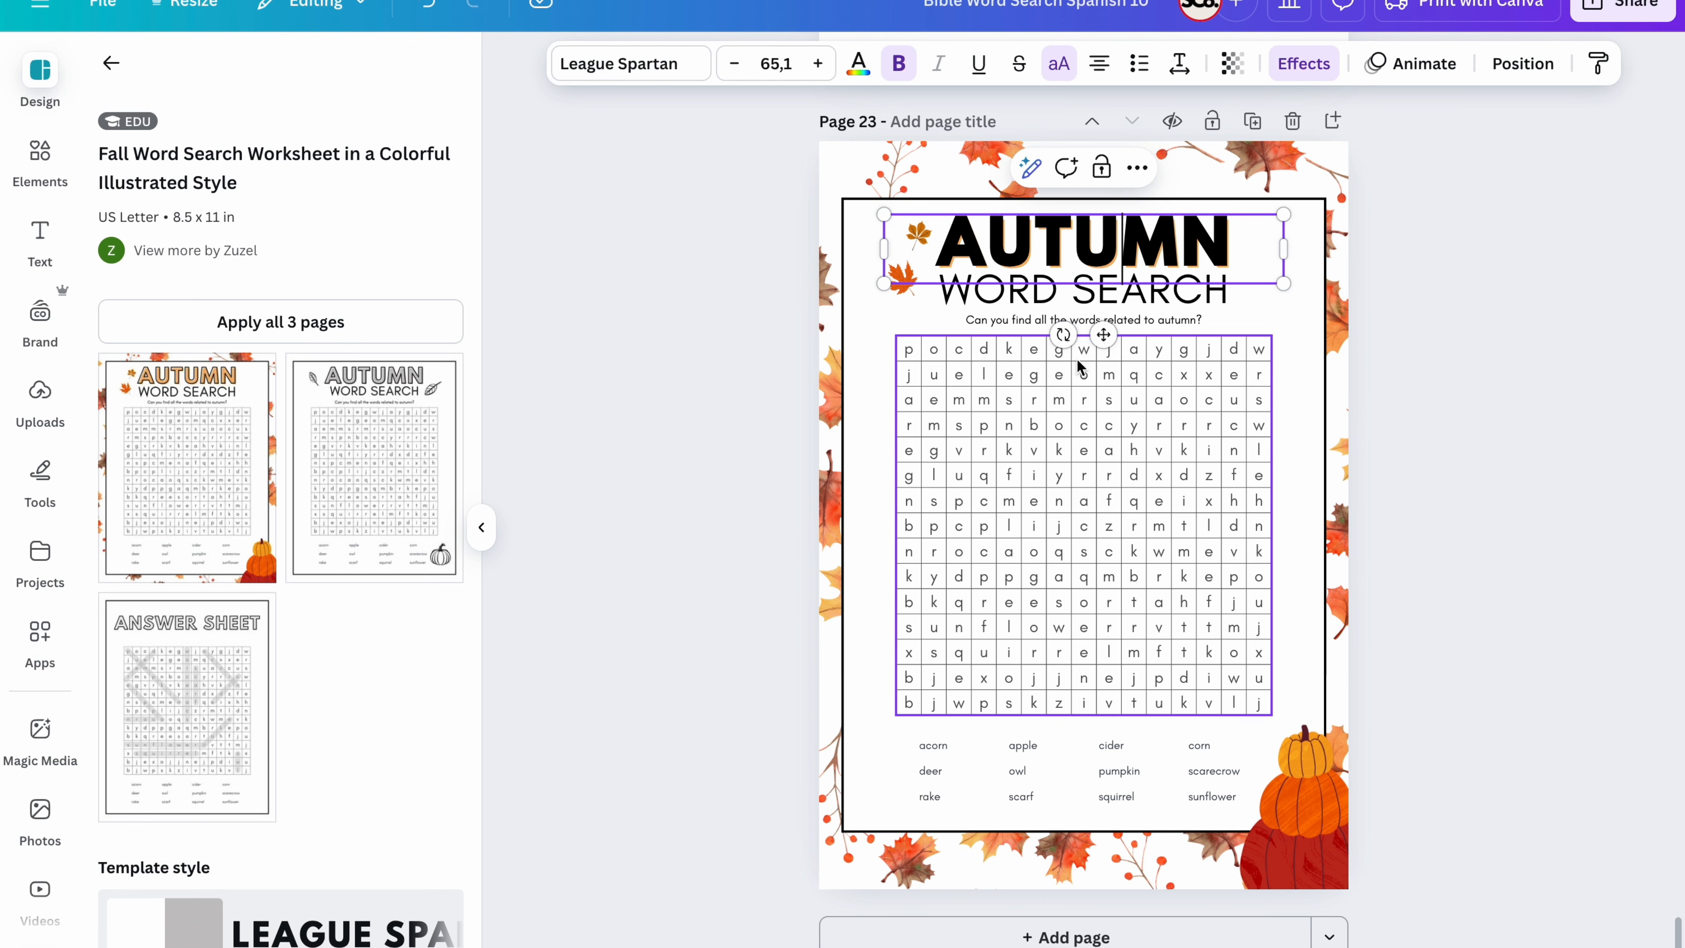
left_click(960, 377)
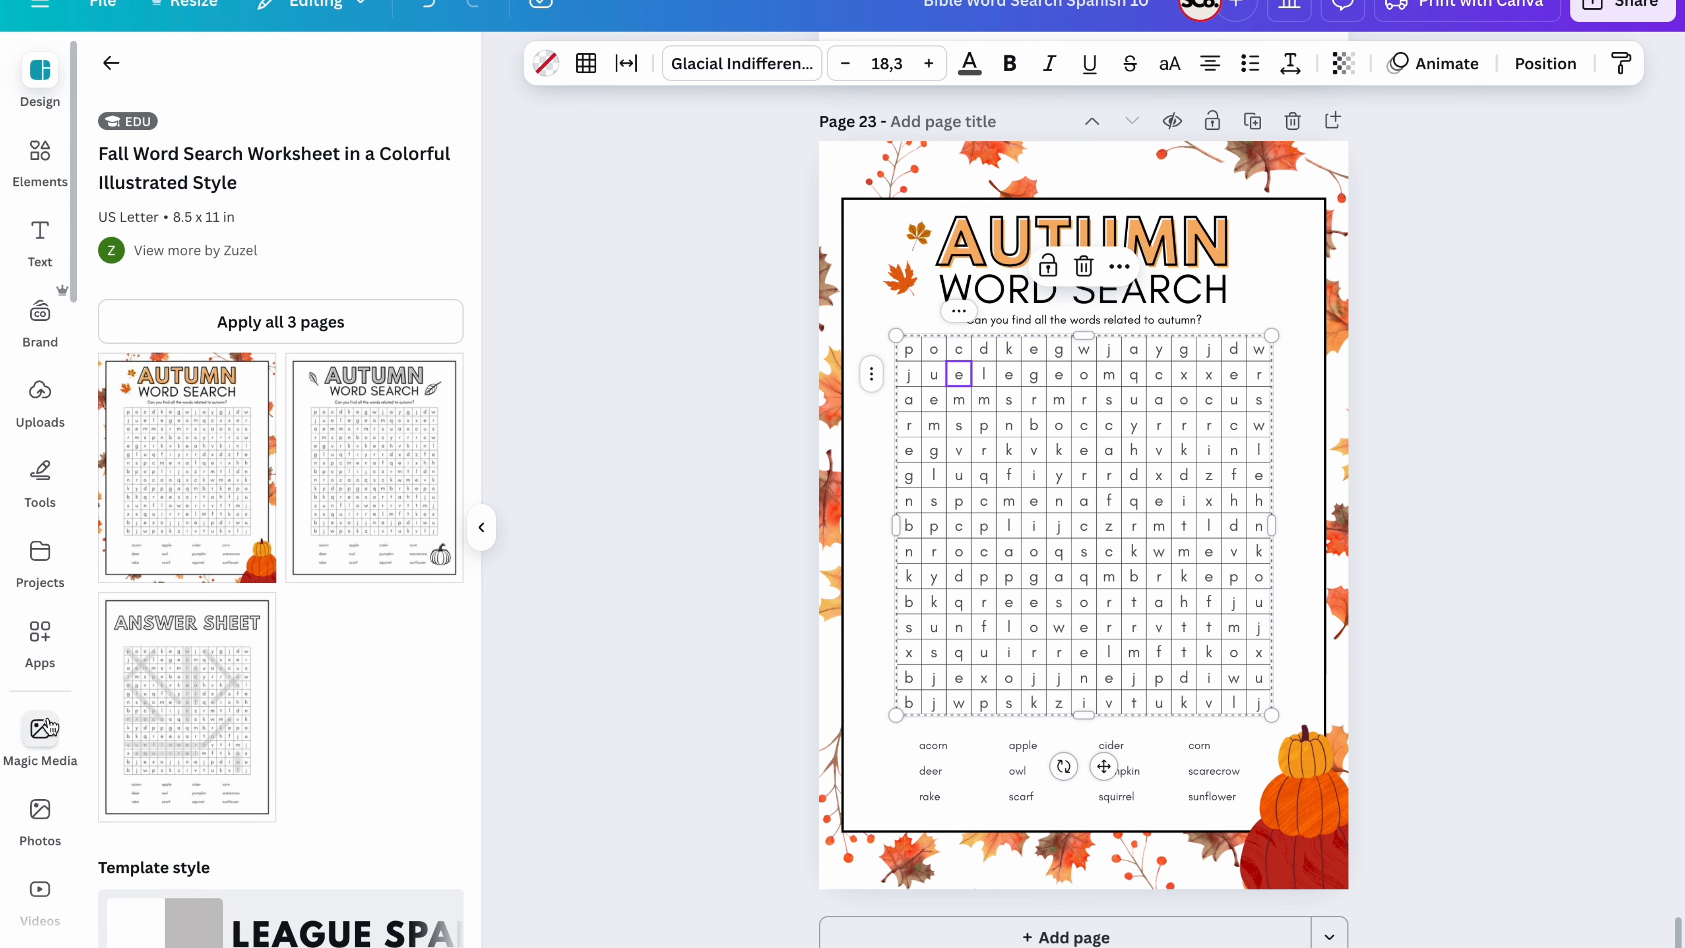
Step: Search the graphics for "autmn tree" and place the first watercolour autumn tree on the AUTUMN word search page
left_click(41, 158)
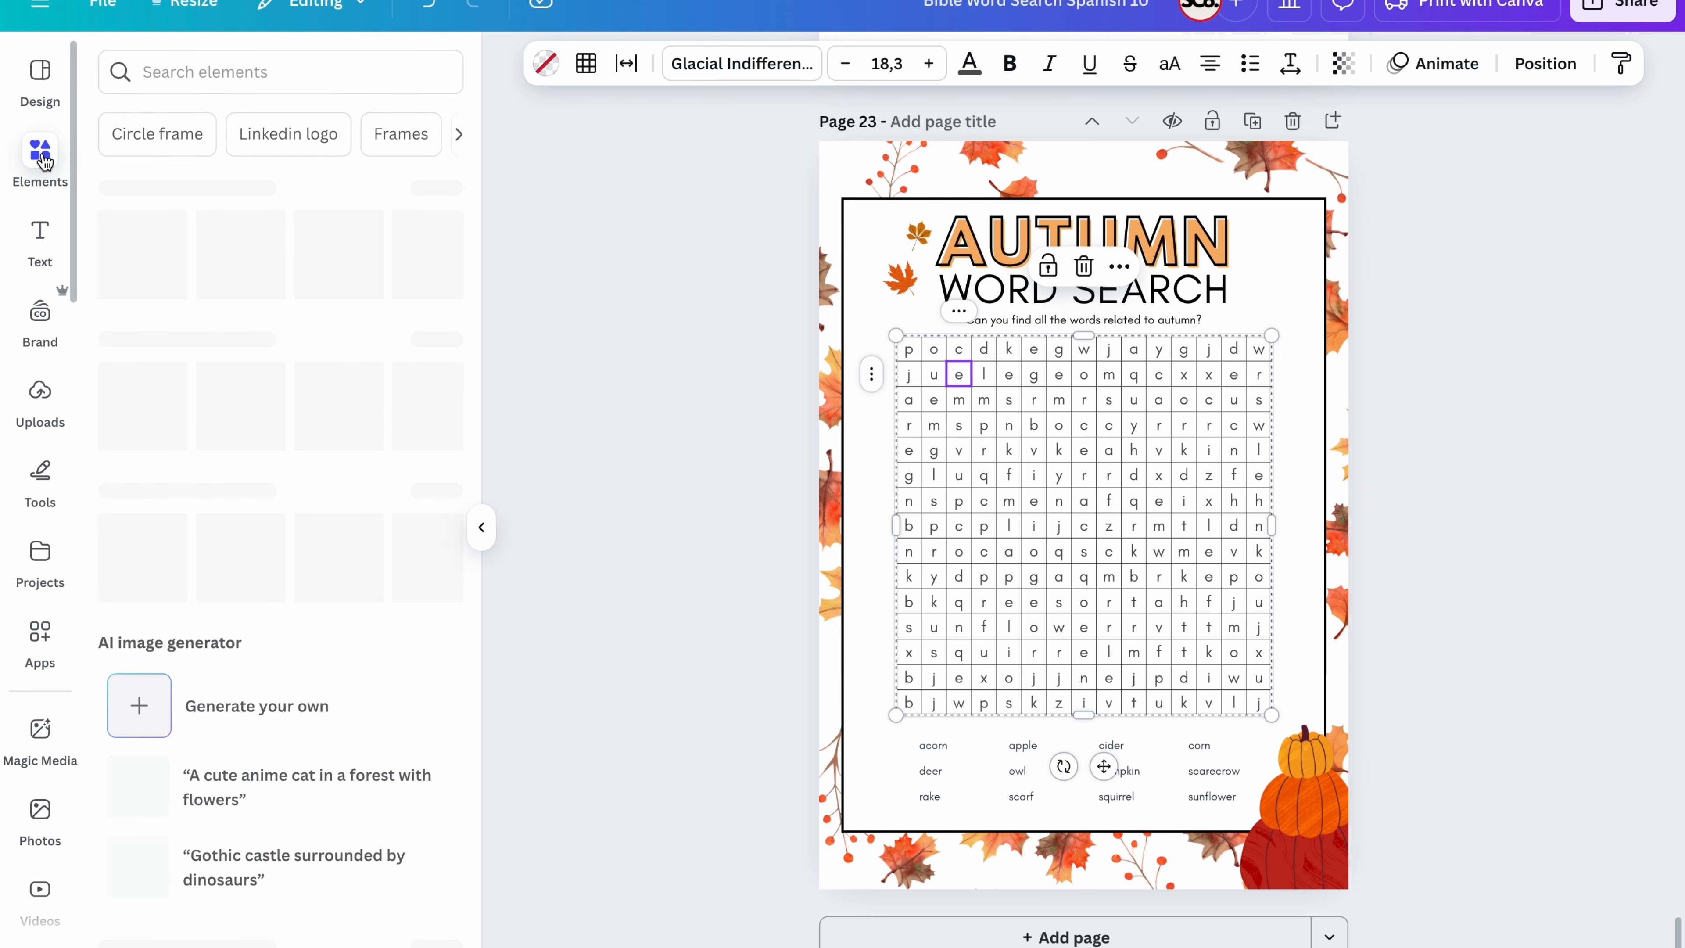
left_click(219, 72)
type("atu")
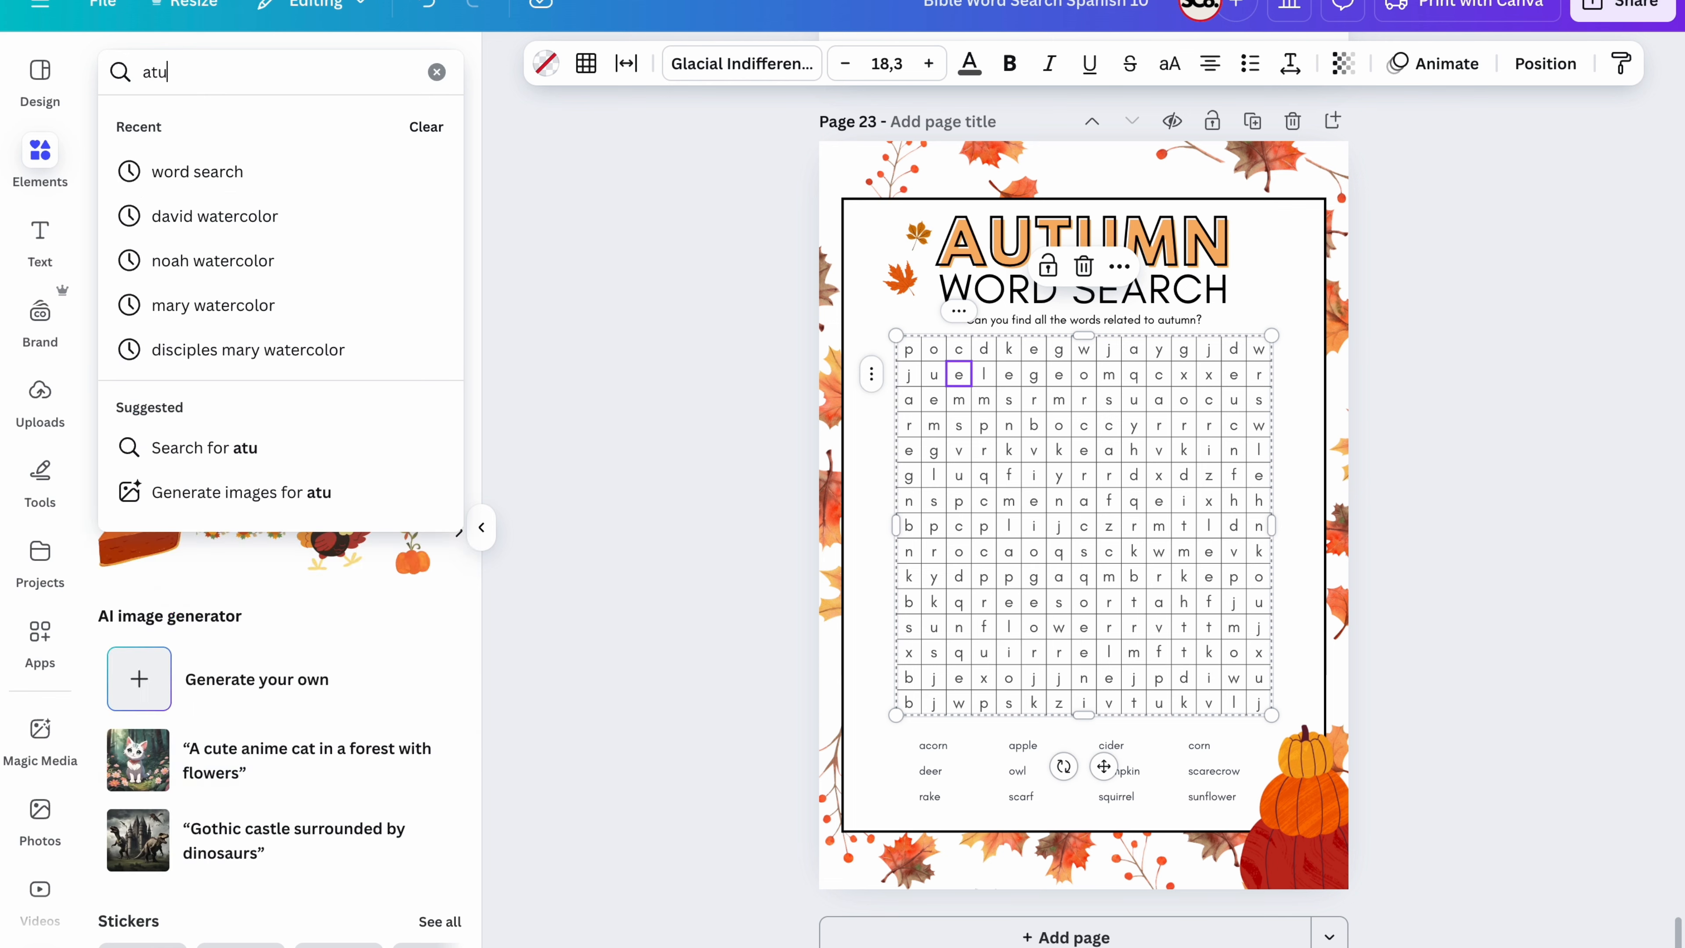
key("BackSpace")
key("BackSpace")
type("utm")
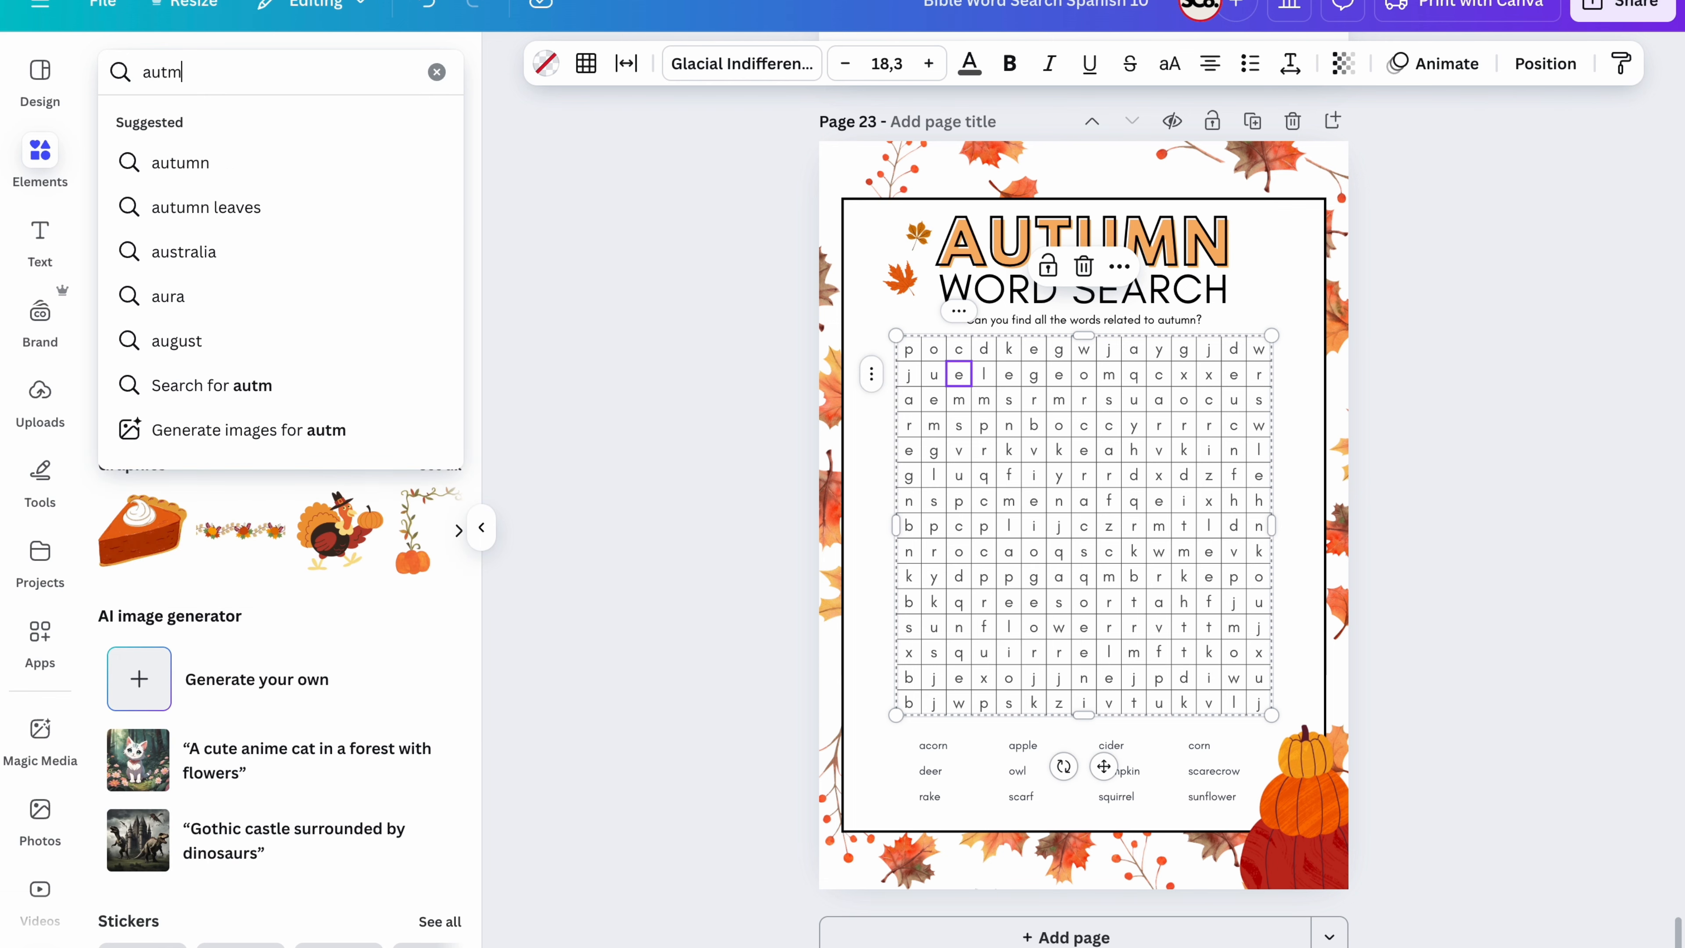
type("n")
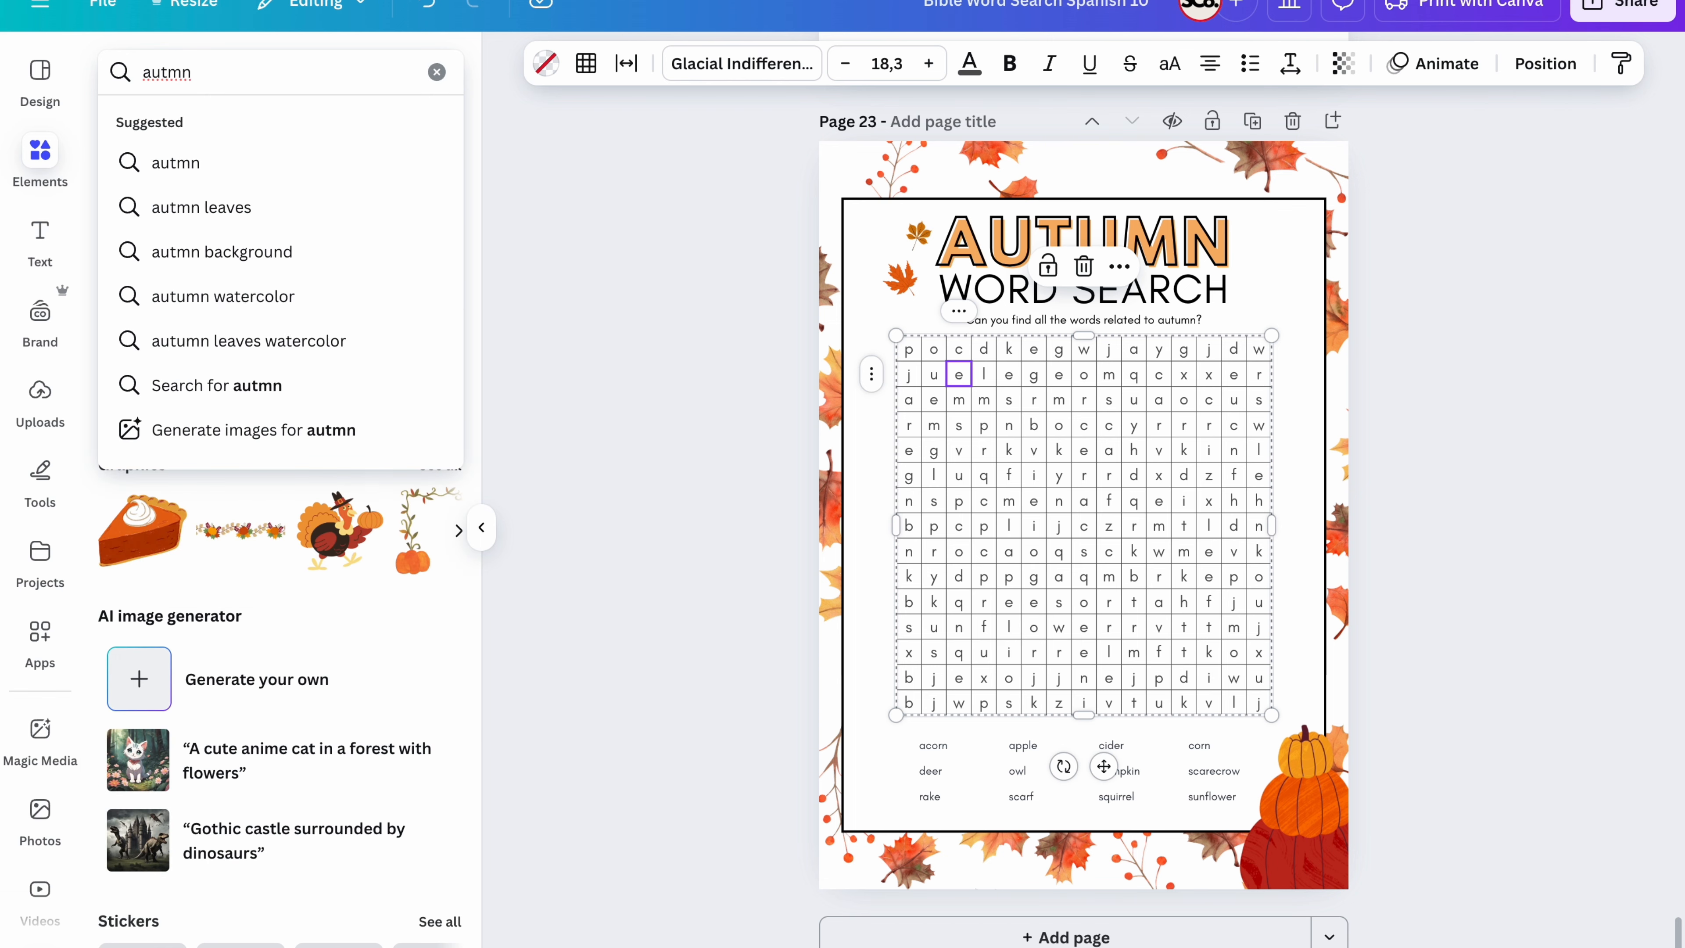
type(" tree")
key("Return")
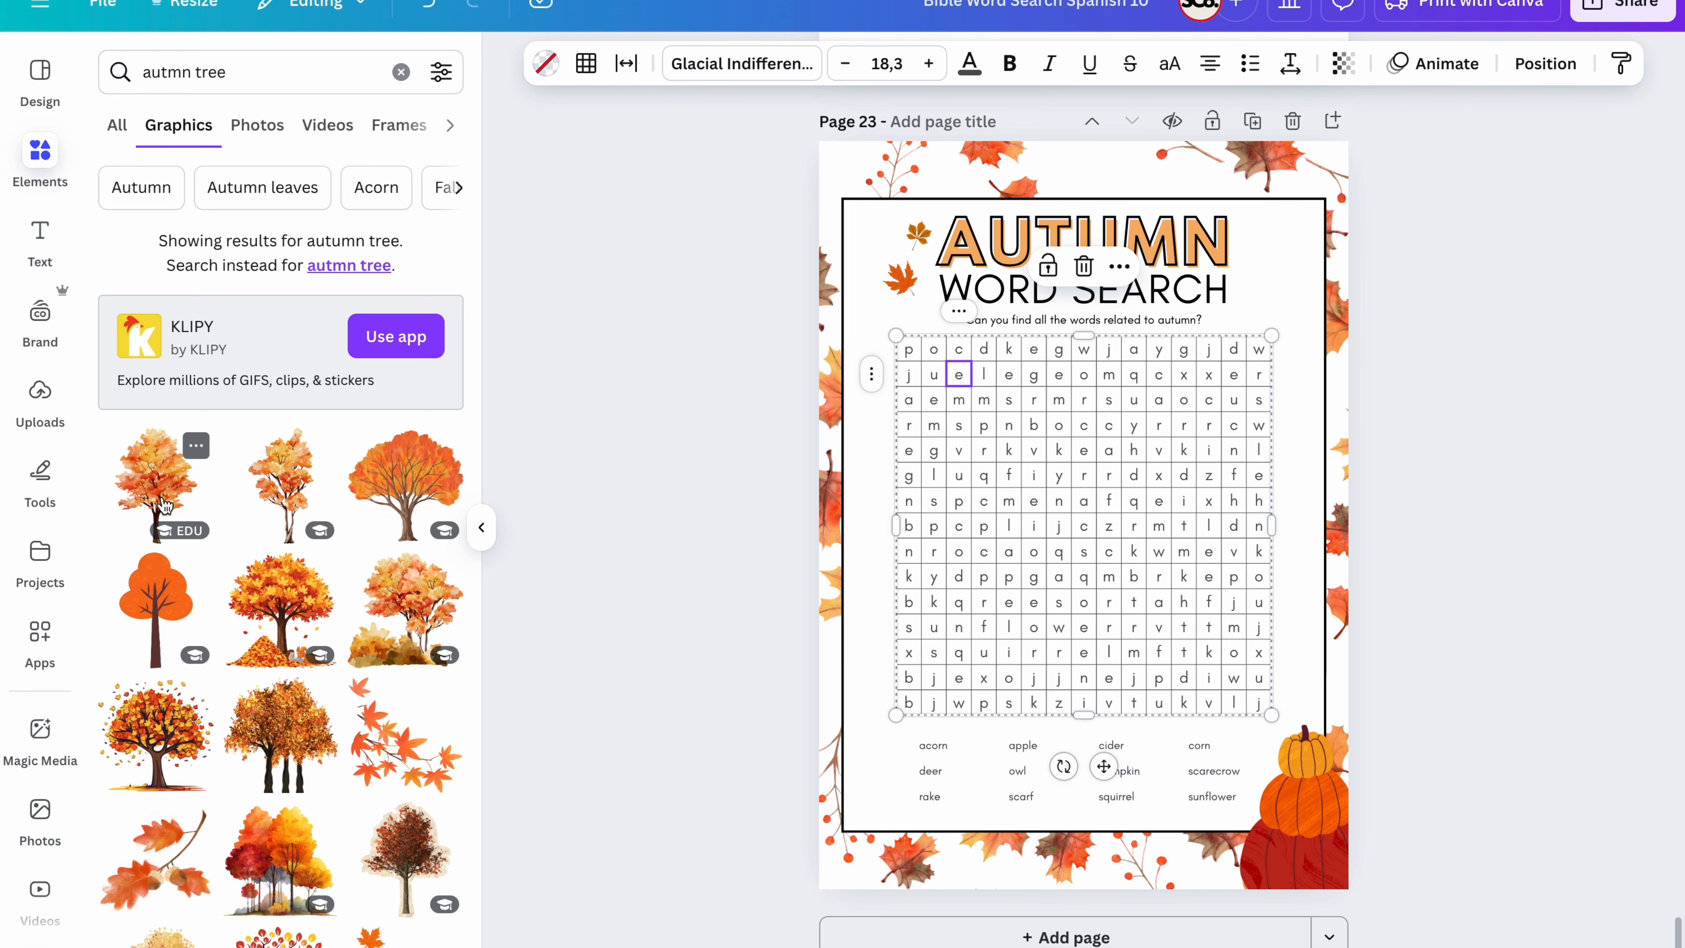
left_click(165, 506)
left_click_drag(1069, 551, 1101, 541)
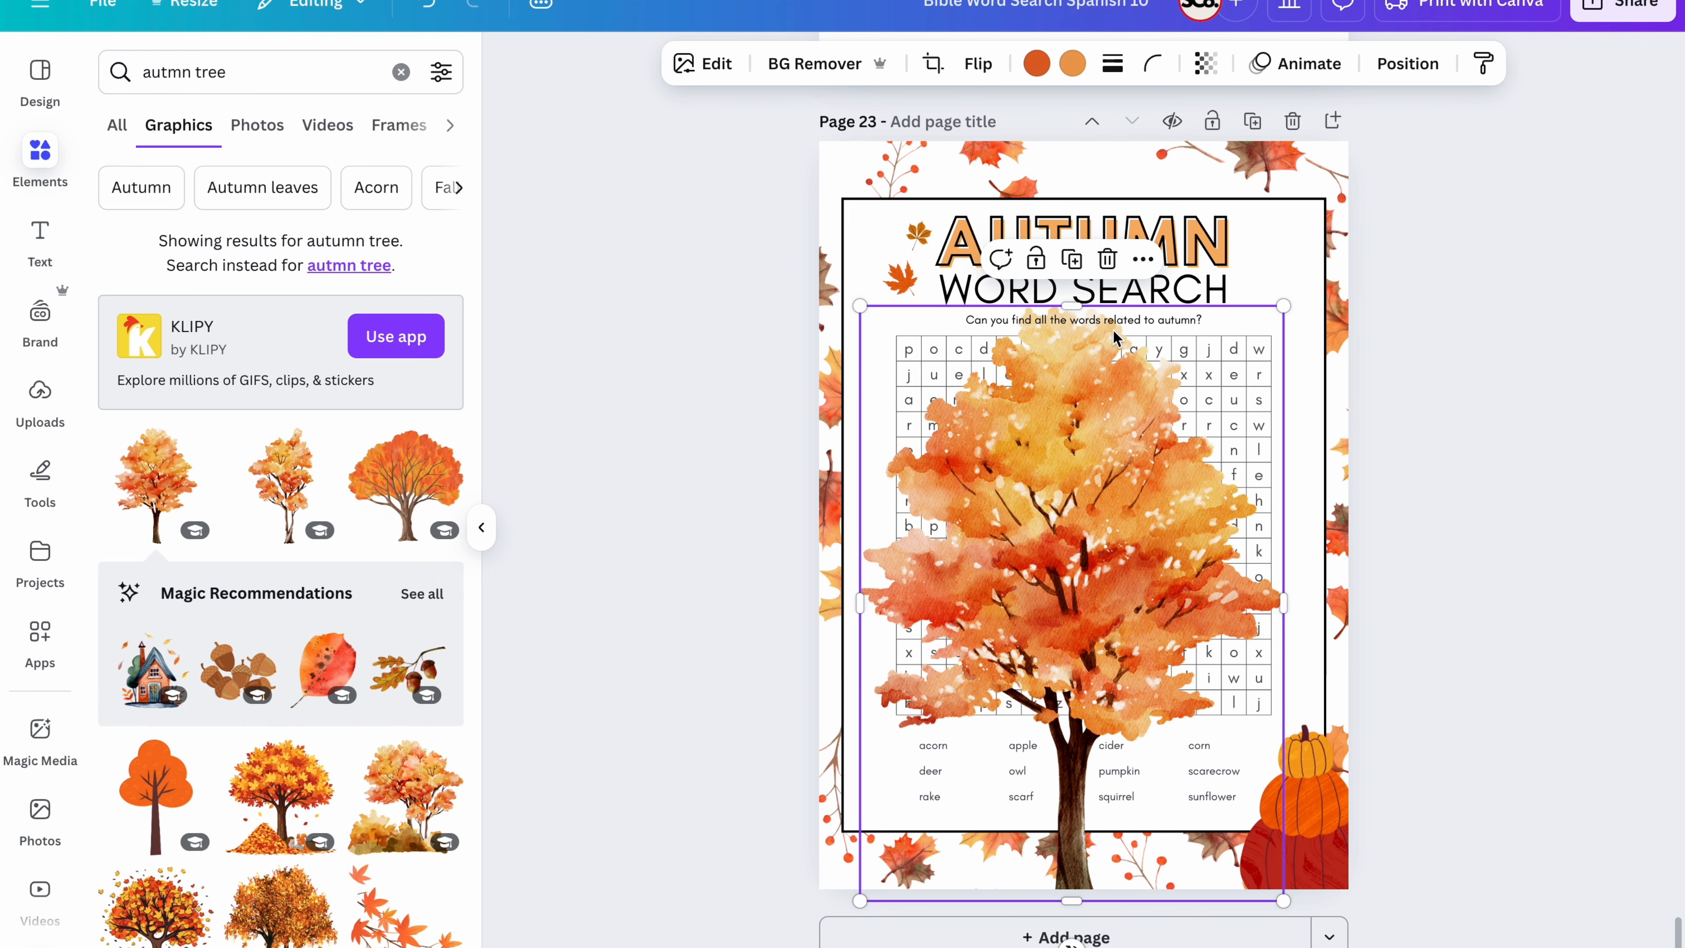
Step: Try the tree as a backdrop behind the puzzle at the page's left edge, and delete it again
left_click(1142, 259)
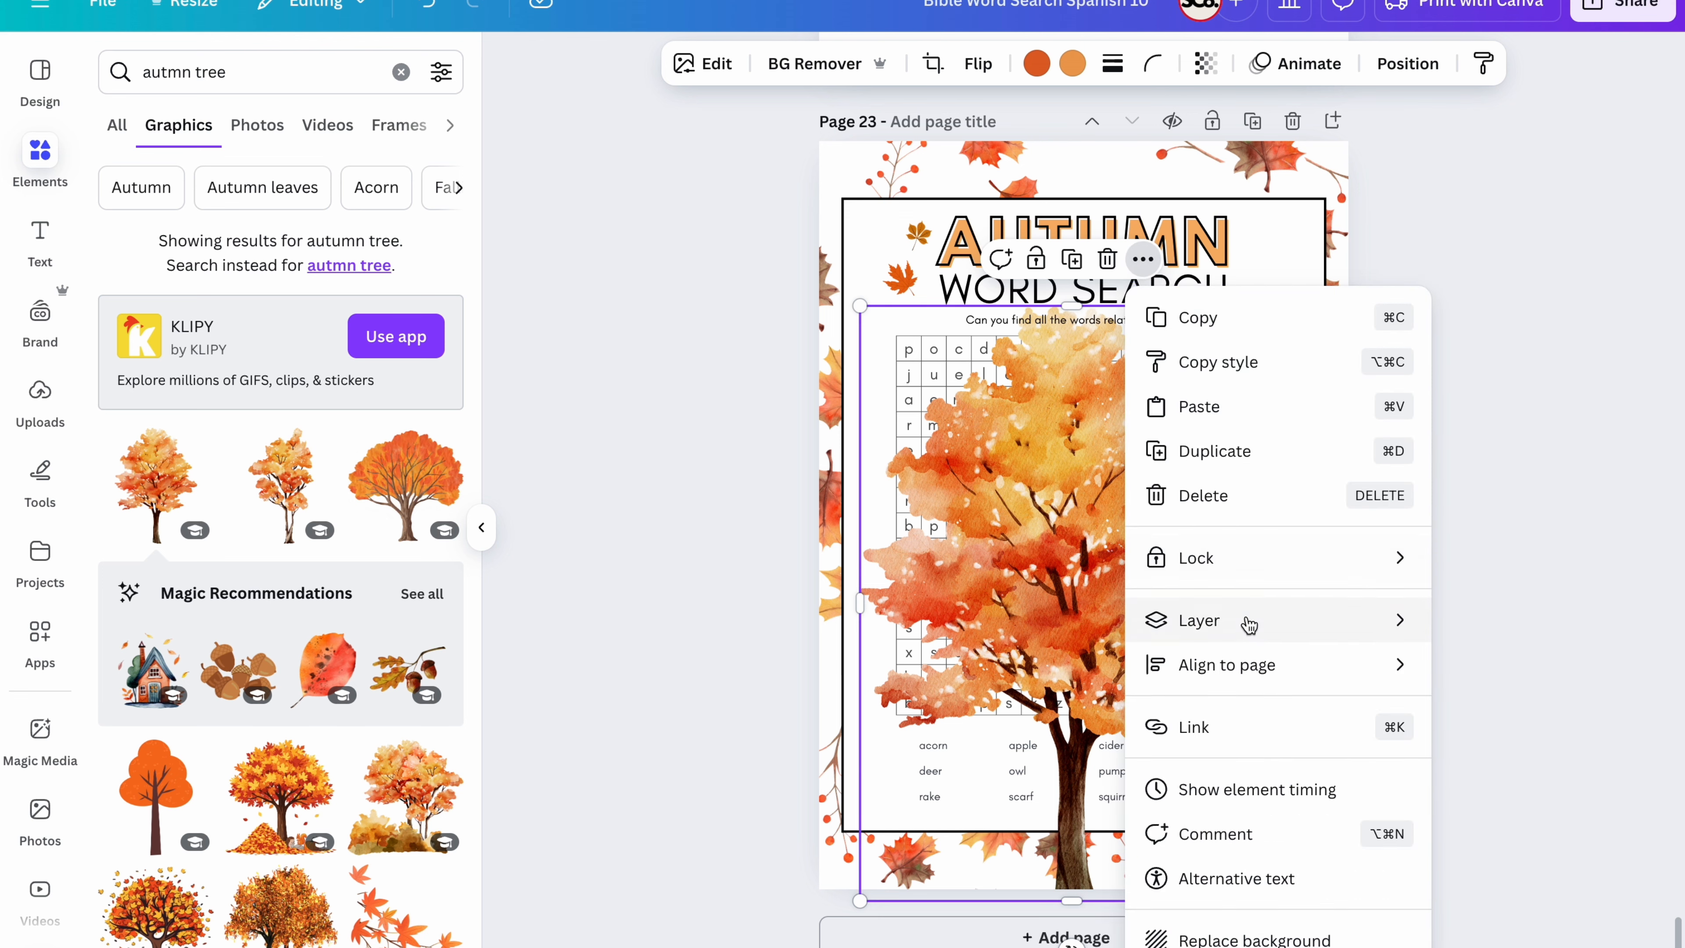
mouse_move(1250, 624)
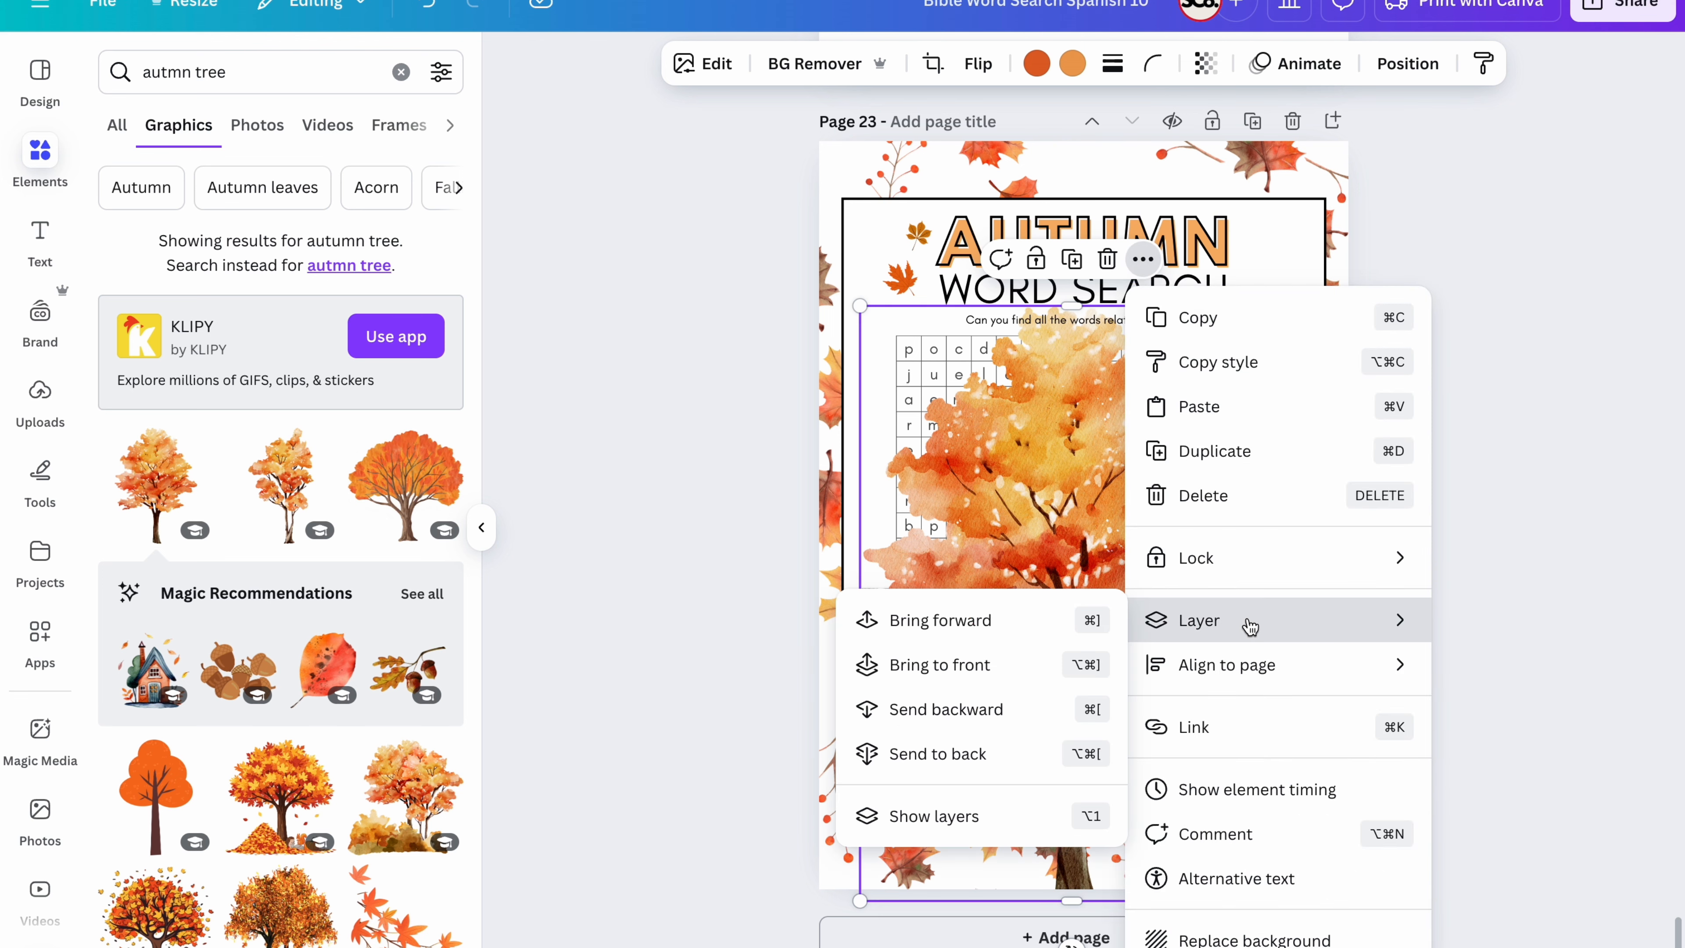
left_click(1004, 755)
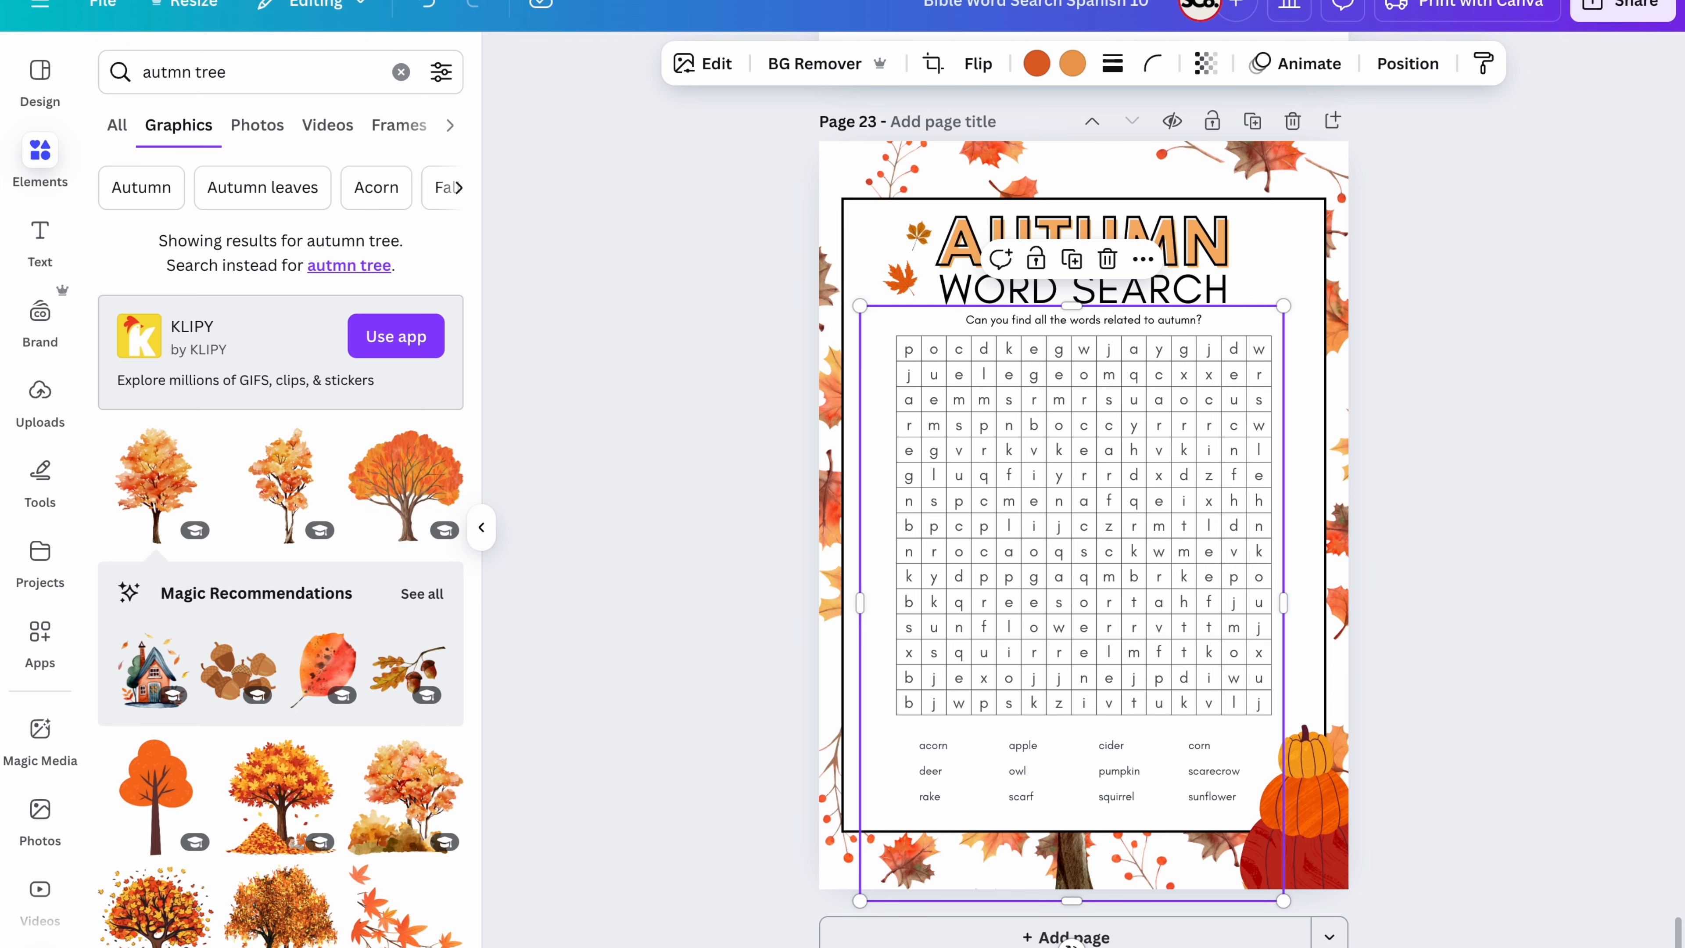
left_click_drag(1119, 463, 890, 525)
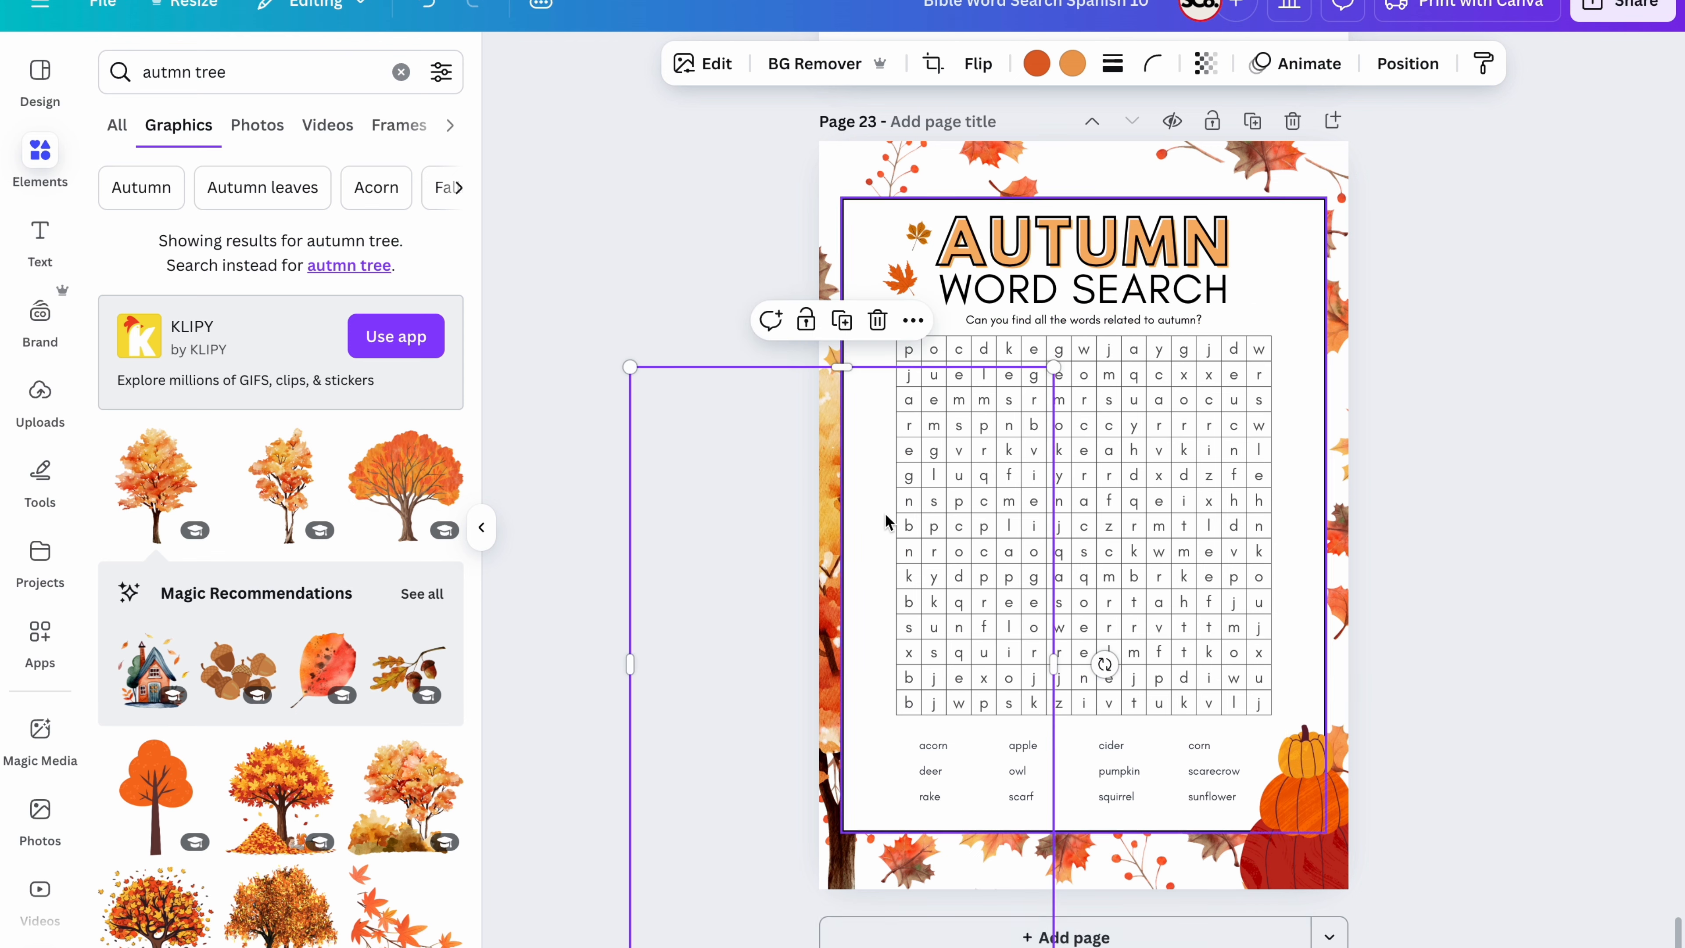
left_click(878, 323)
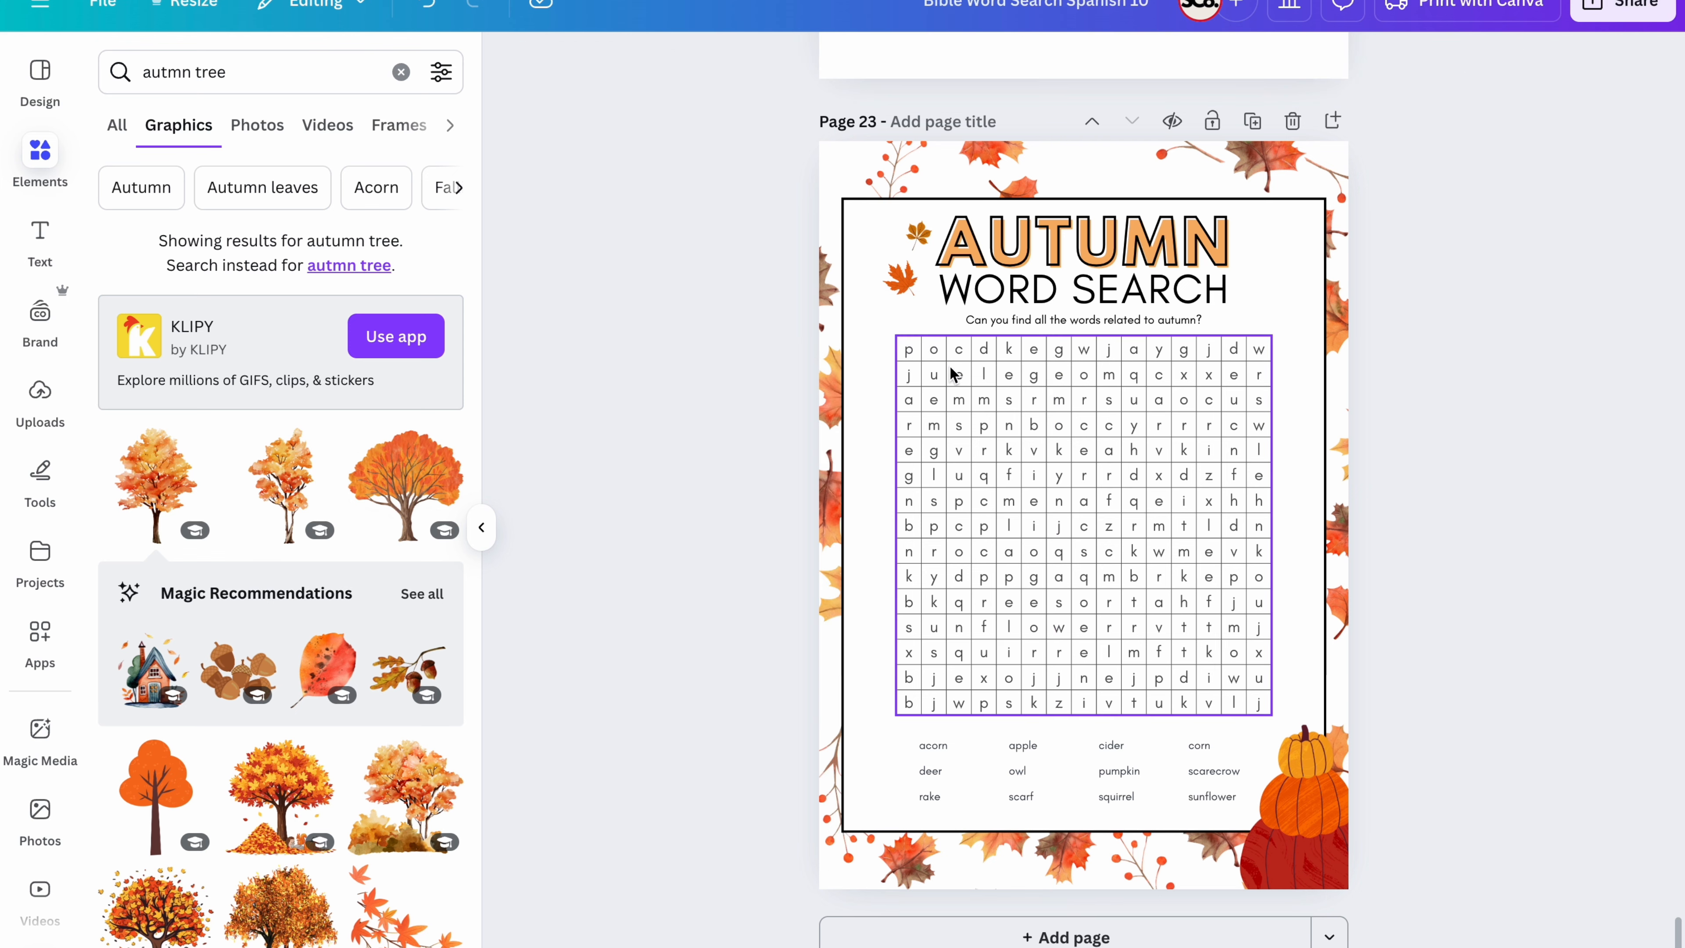
Step: Replace the letter in the second cell of the grid's first row with c and select the third cell's letter
scroll(1086, 456, "up", 5)
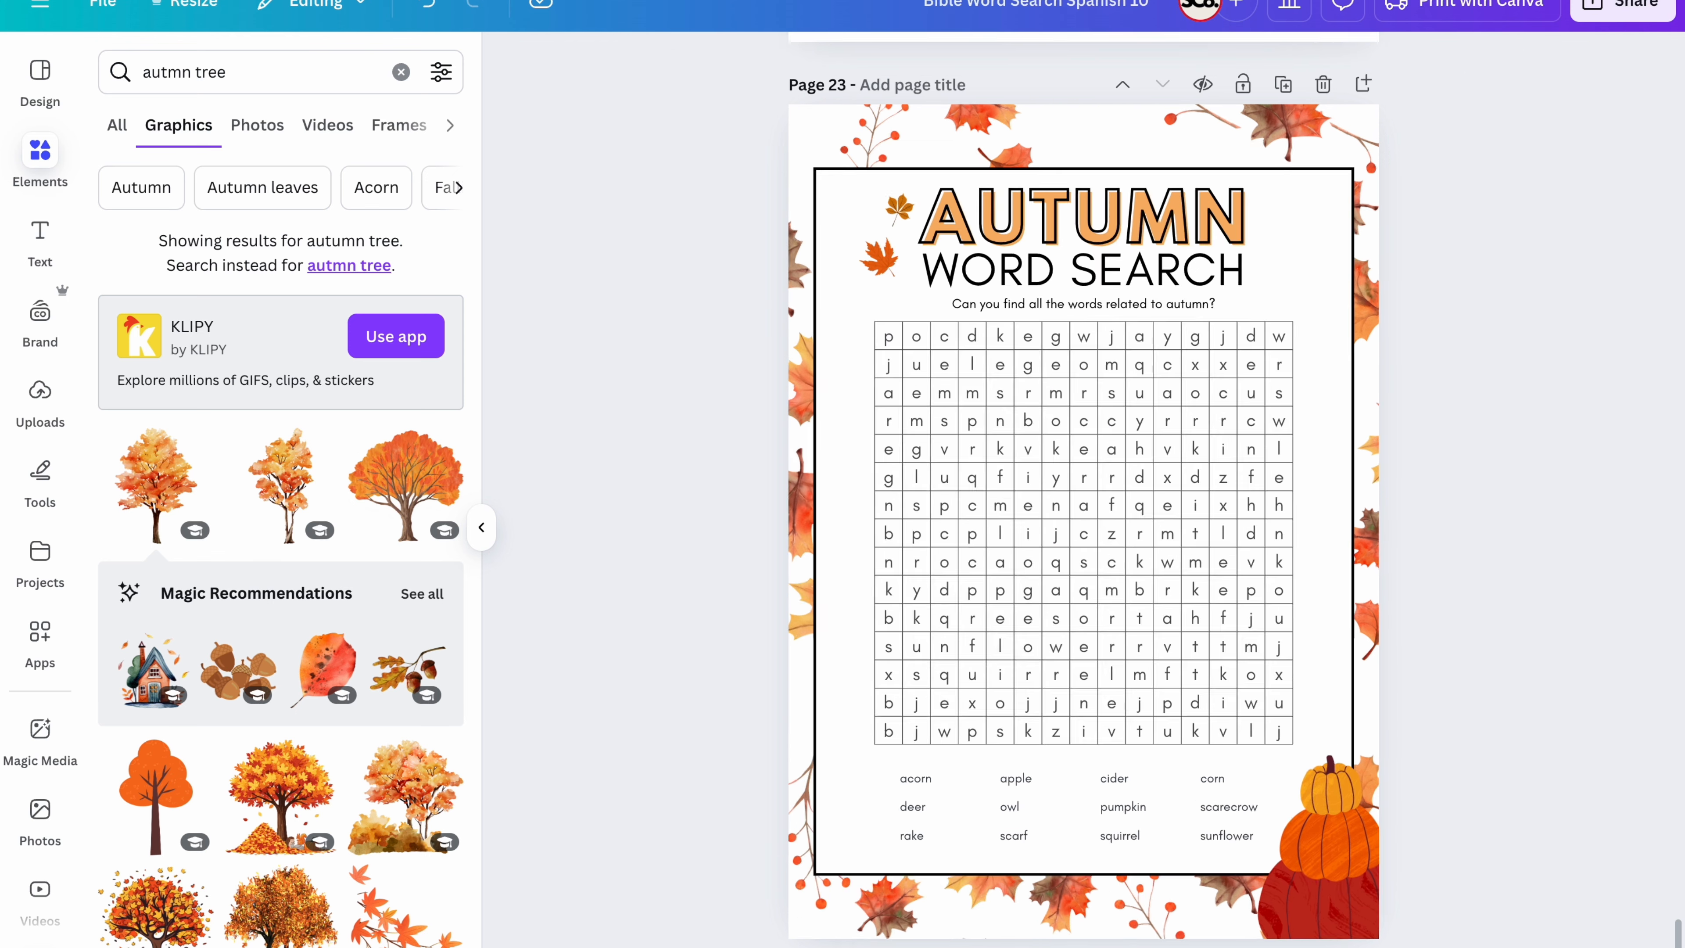
scroll(1085, 458, "down", 2)
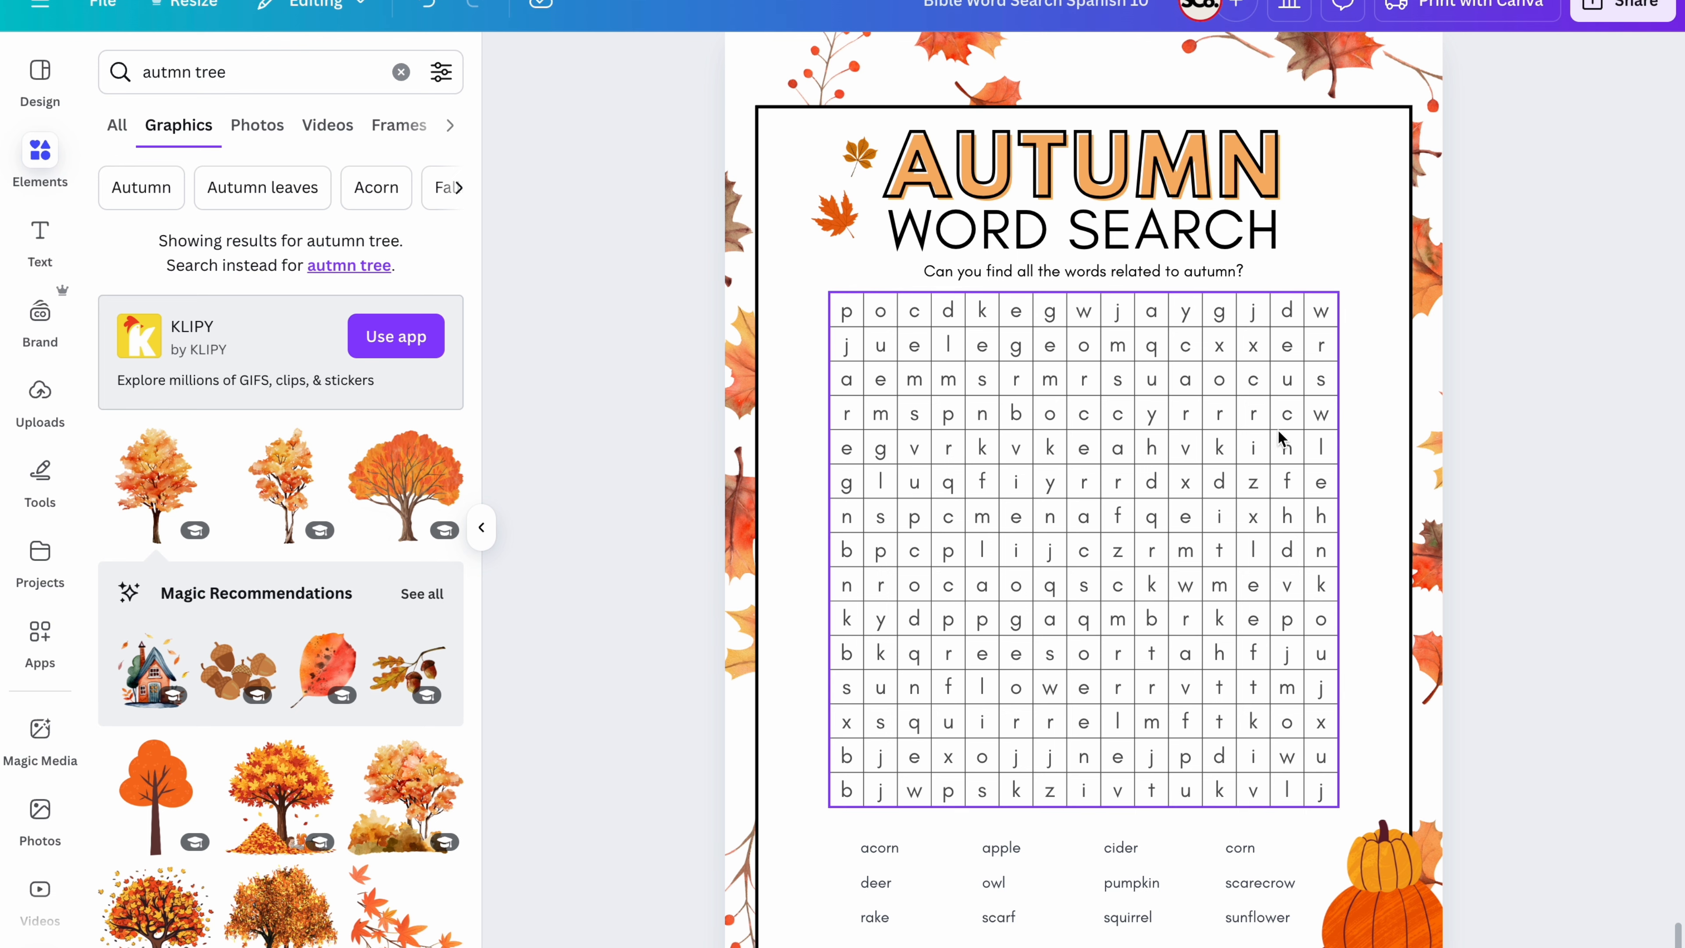
double_click(886, 321)
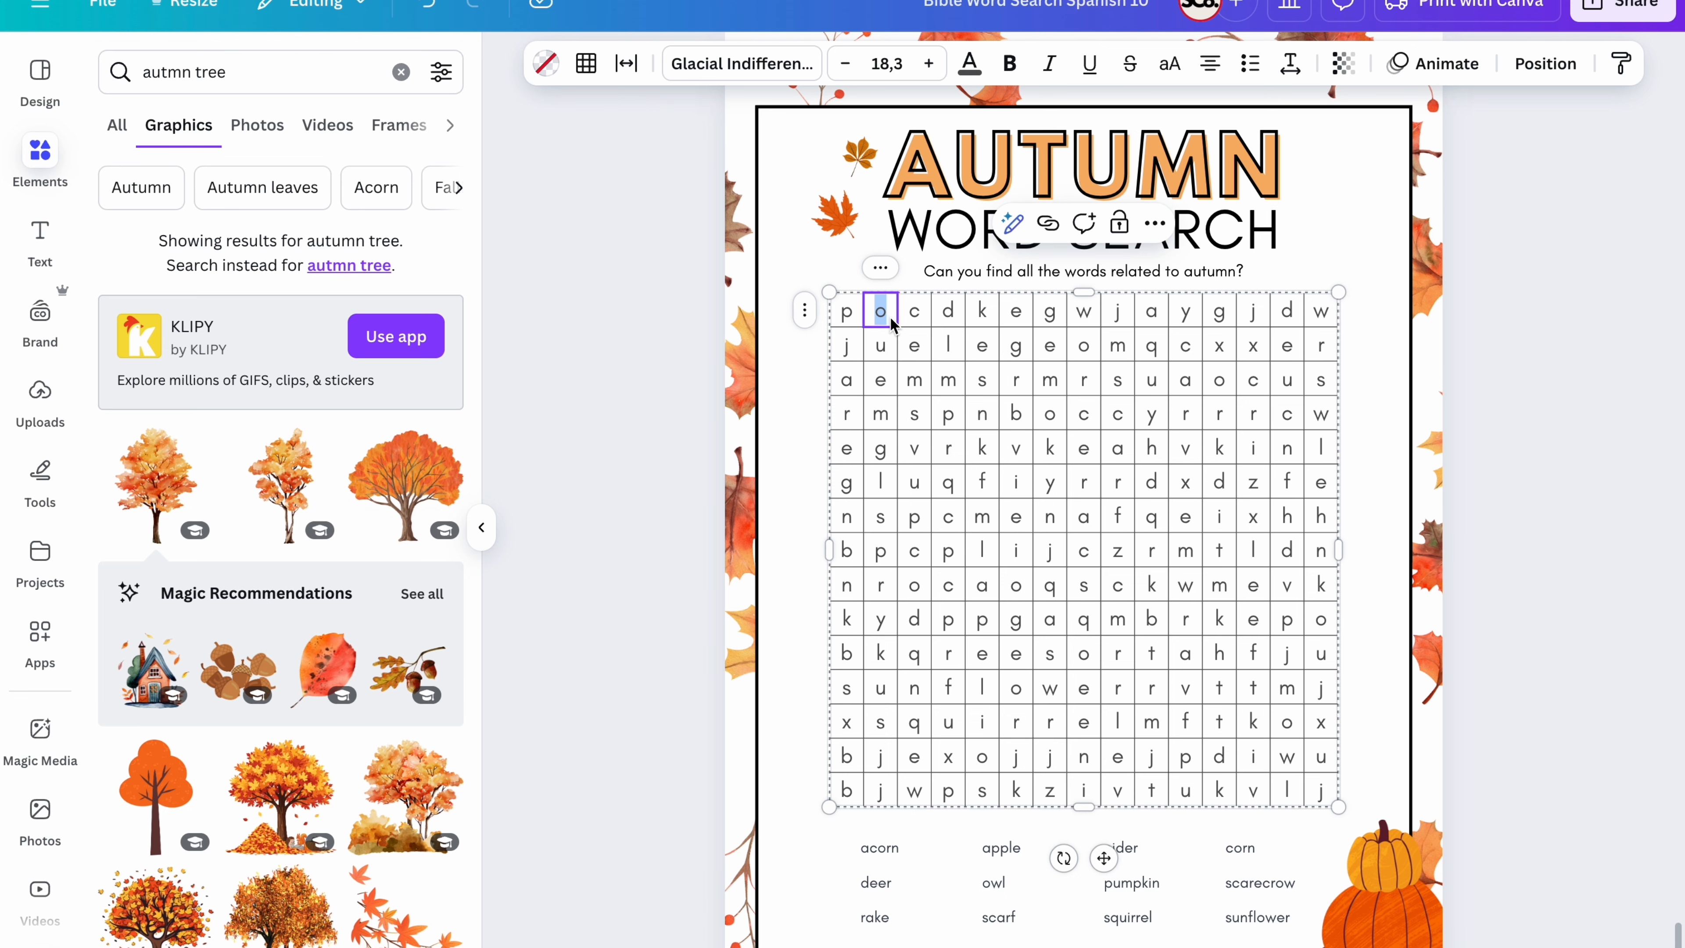
type("c")
double_click(915, 312)
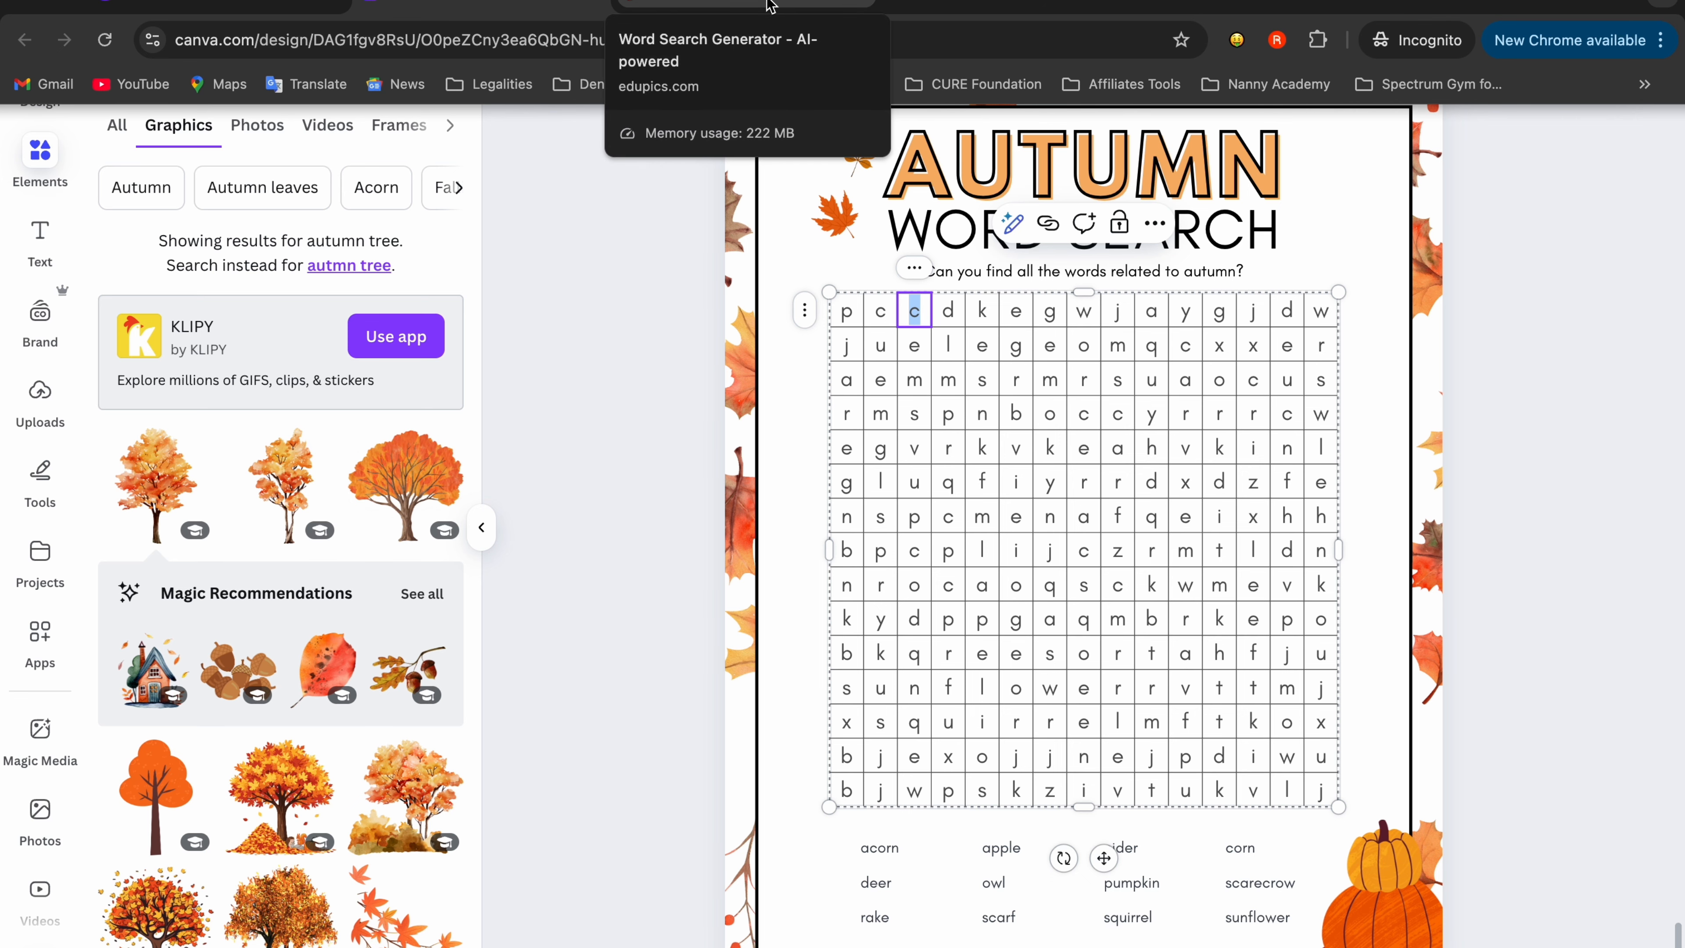
Step: Switch to the edupics.com Word Search Generator and title the new puzzle "Autumn Season"
left_click(770, 5)
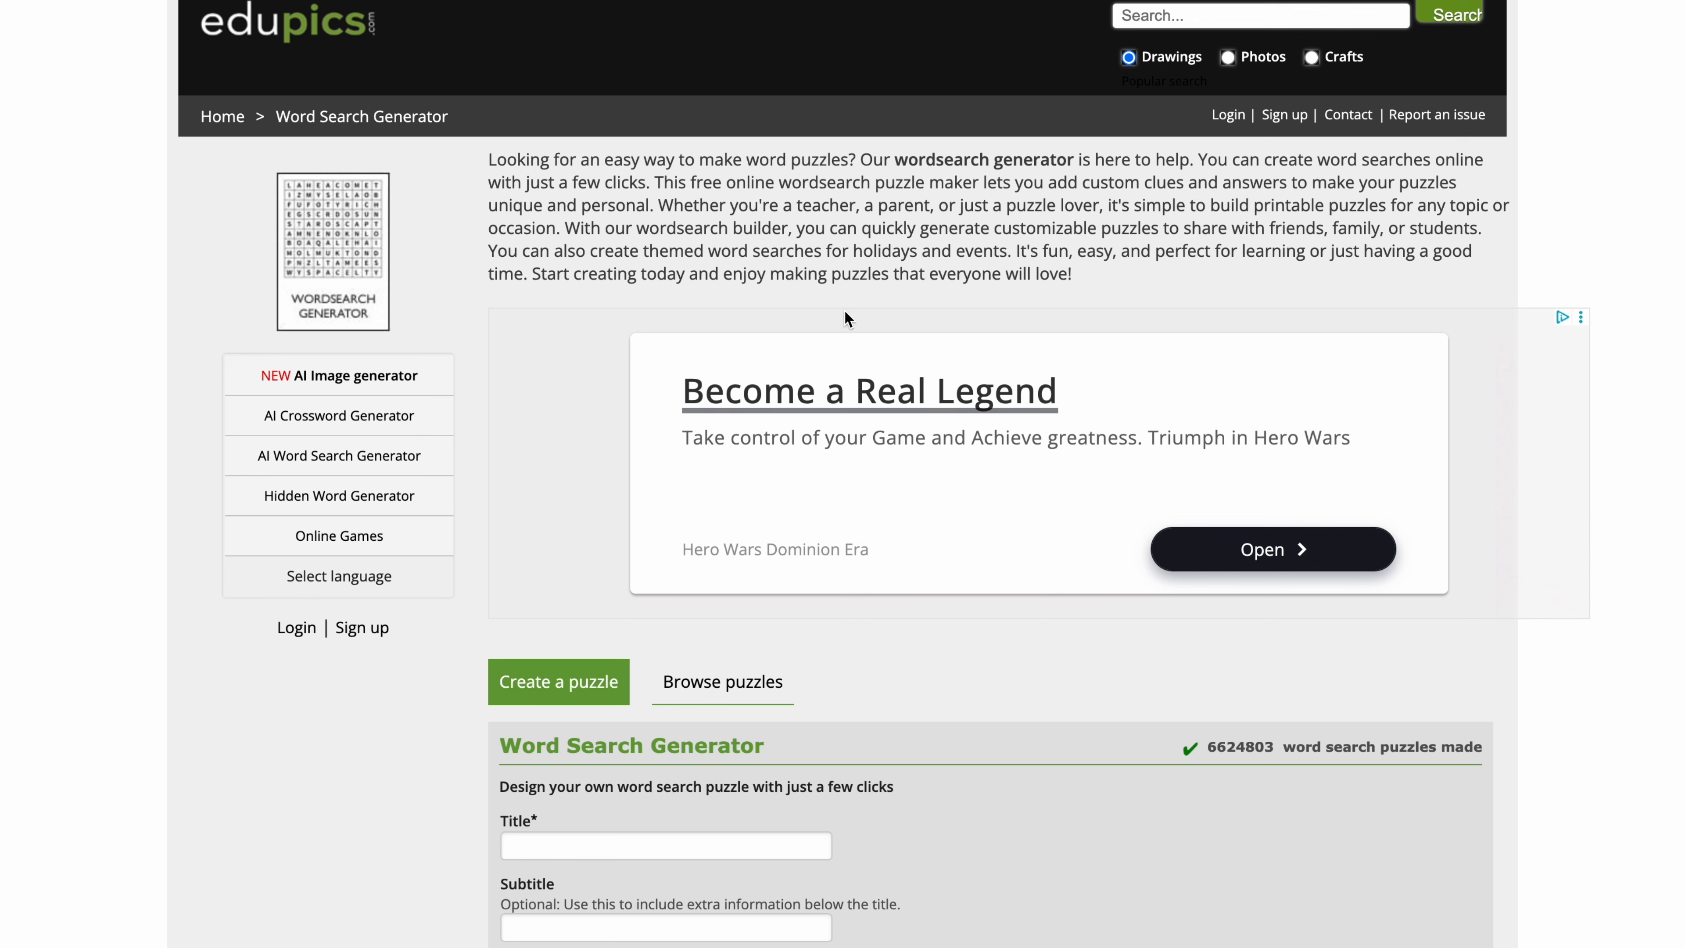
scroll(839, 387, "down", 8)
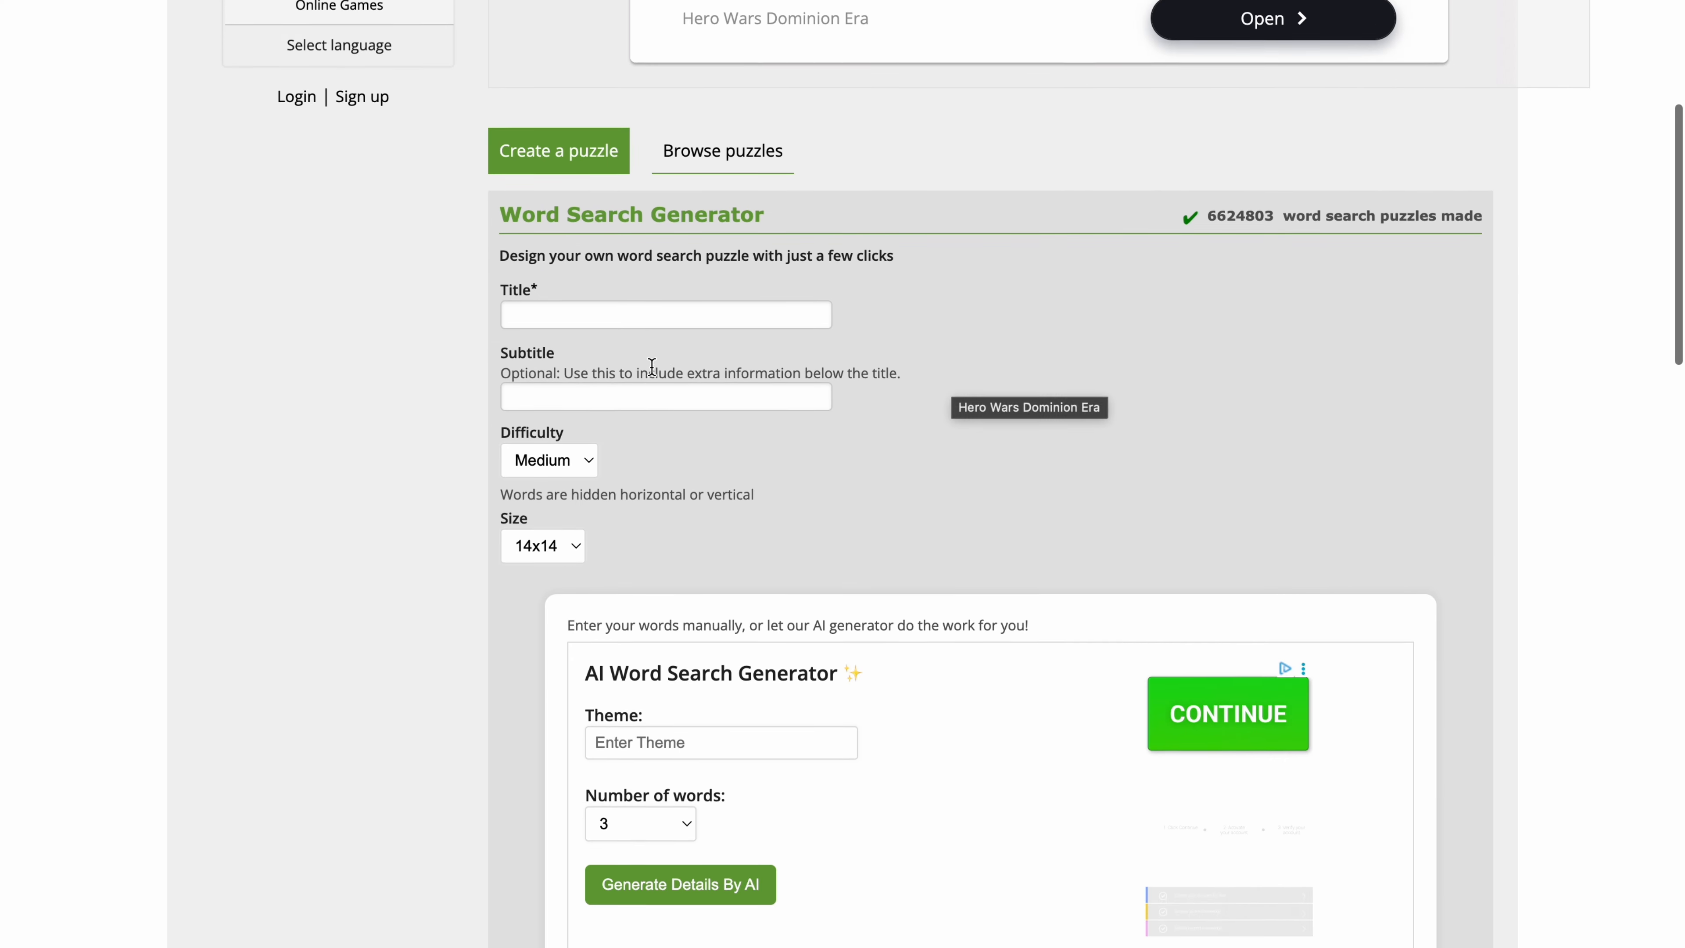
left_click(634, 305)
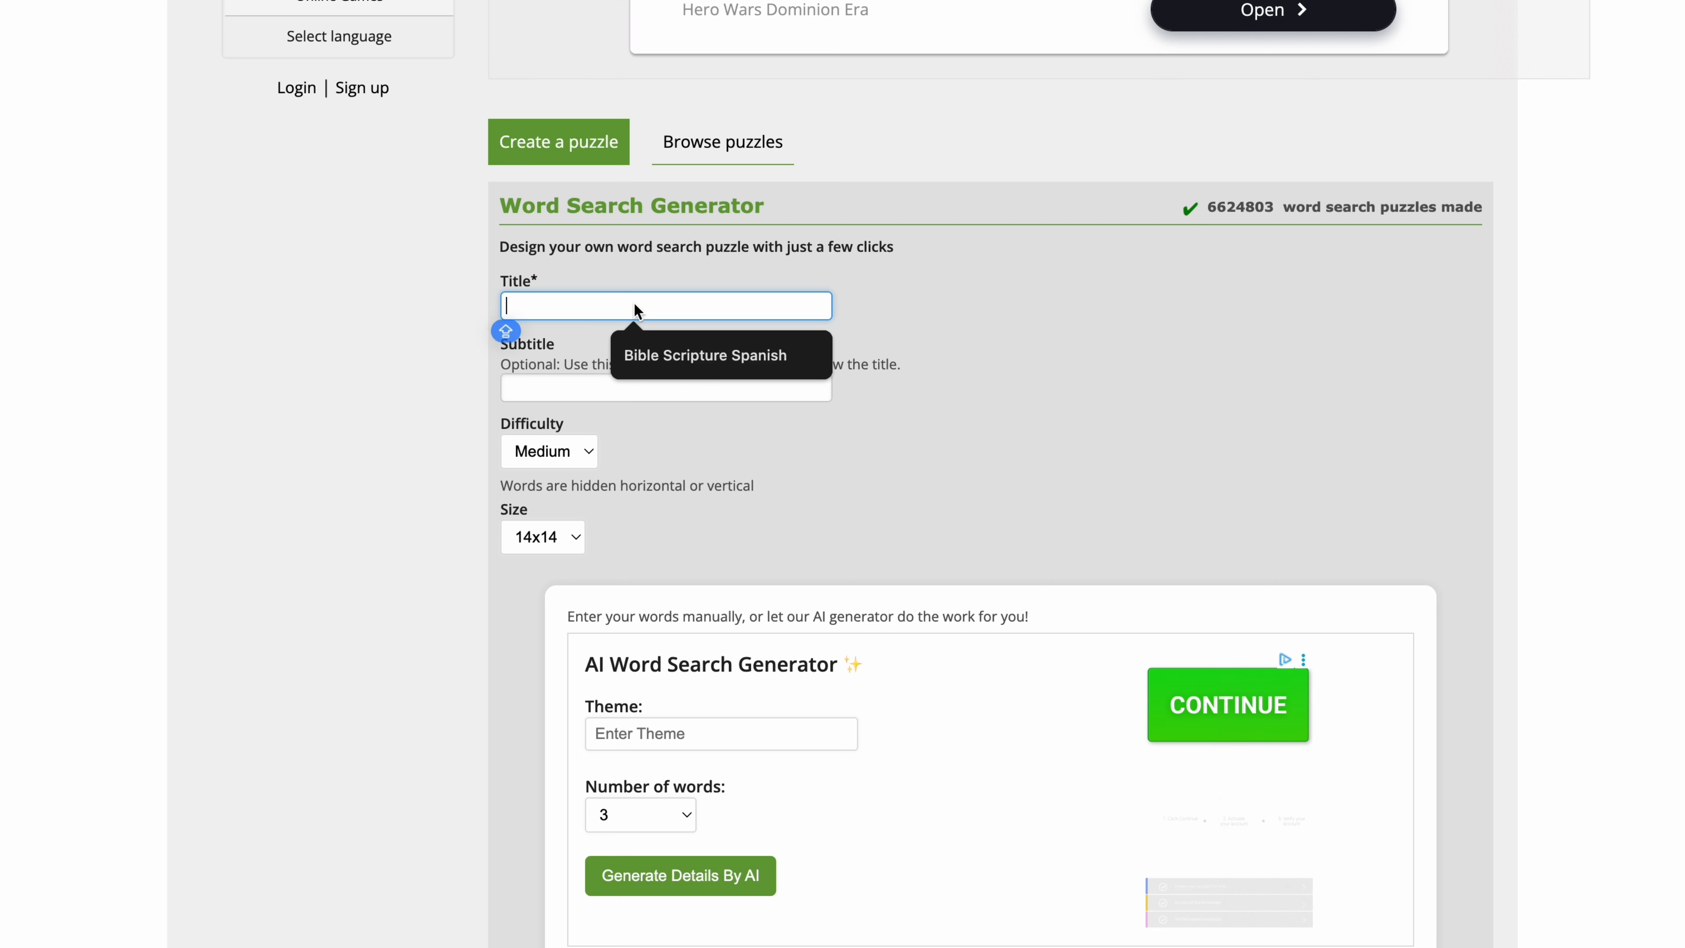
type("Aut")
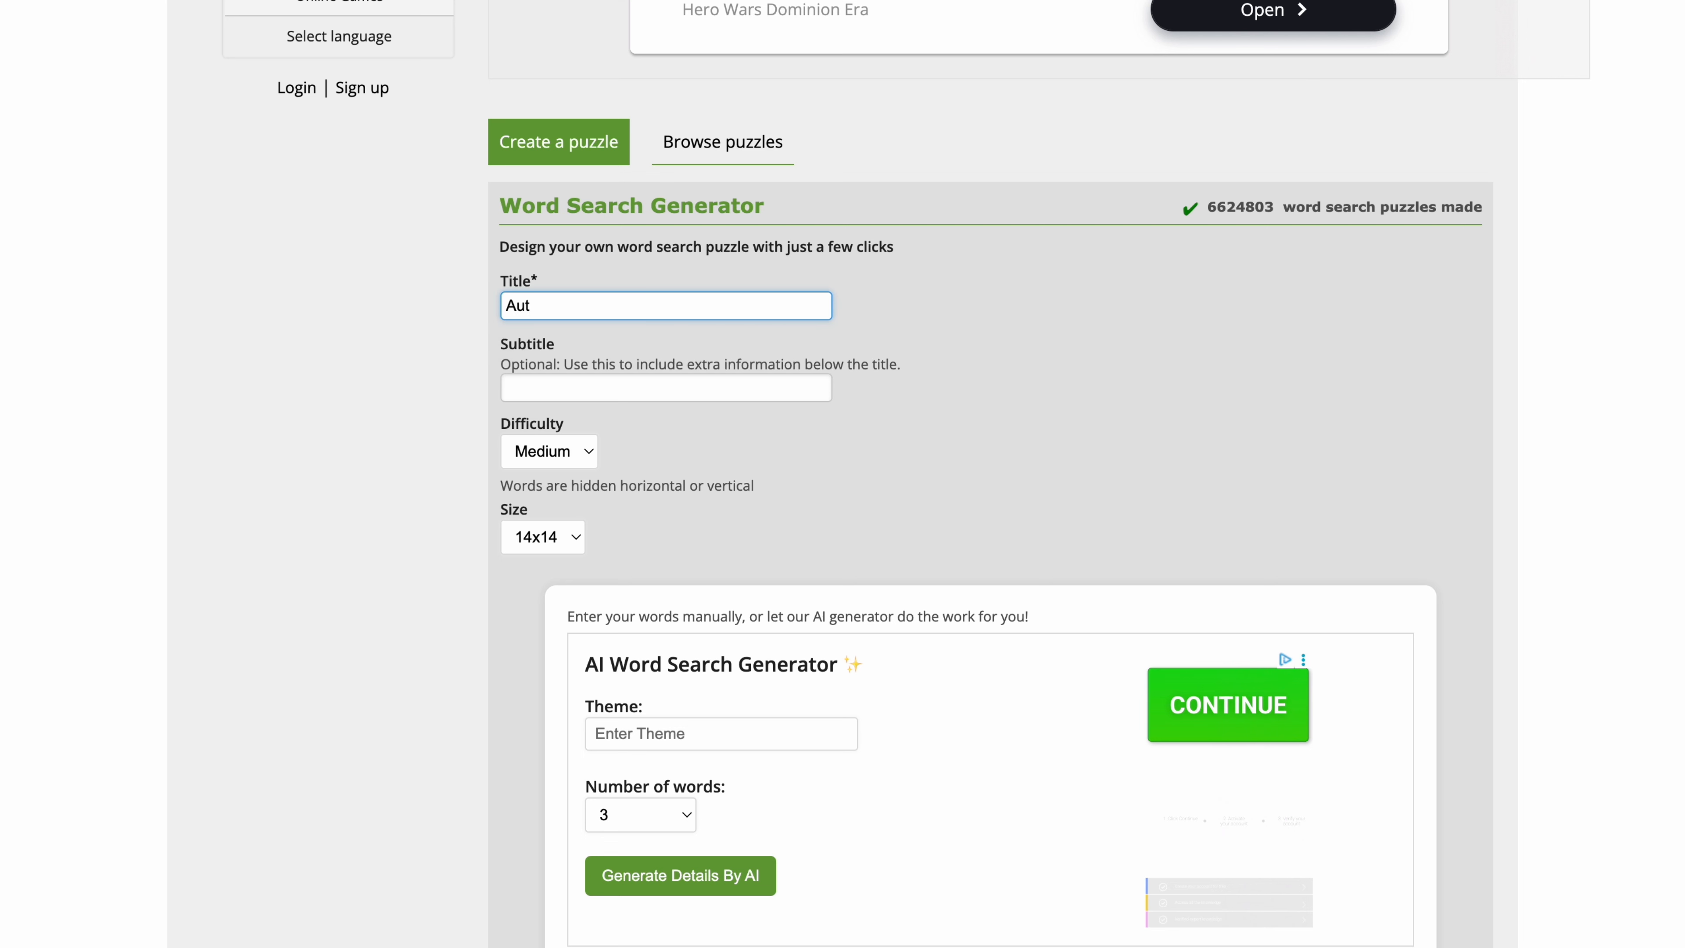
type("umn s")
Step: Review the generator's difficulty and grid size choices, keeping Medium and 14x14
scroll(828, 342, "down", 7)
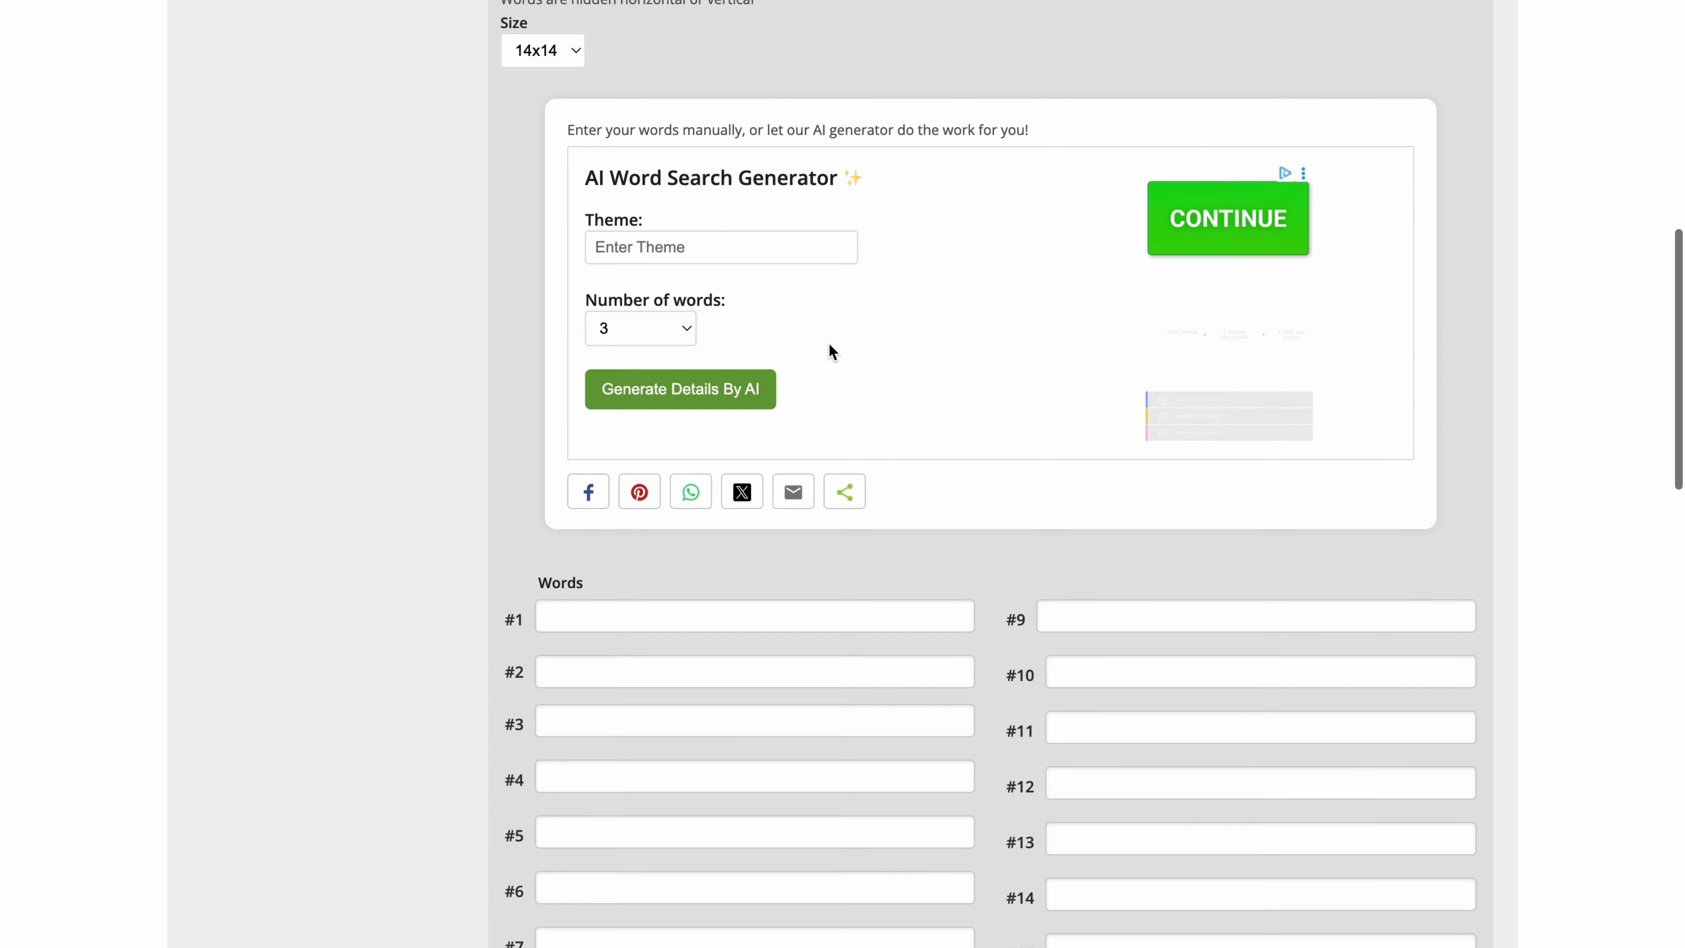
scroll(828, 349, "up", 2)
left_click(571, 135)
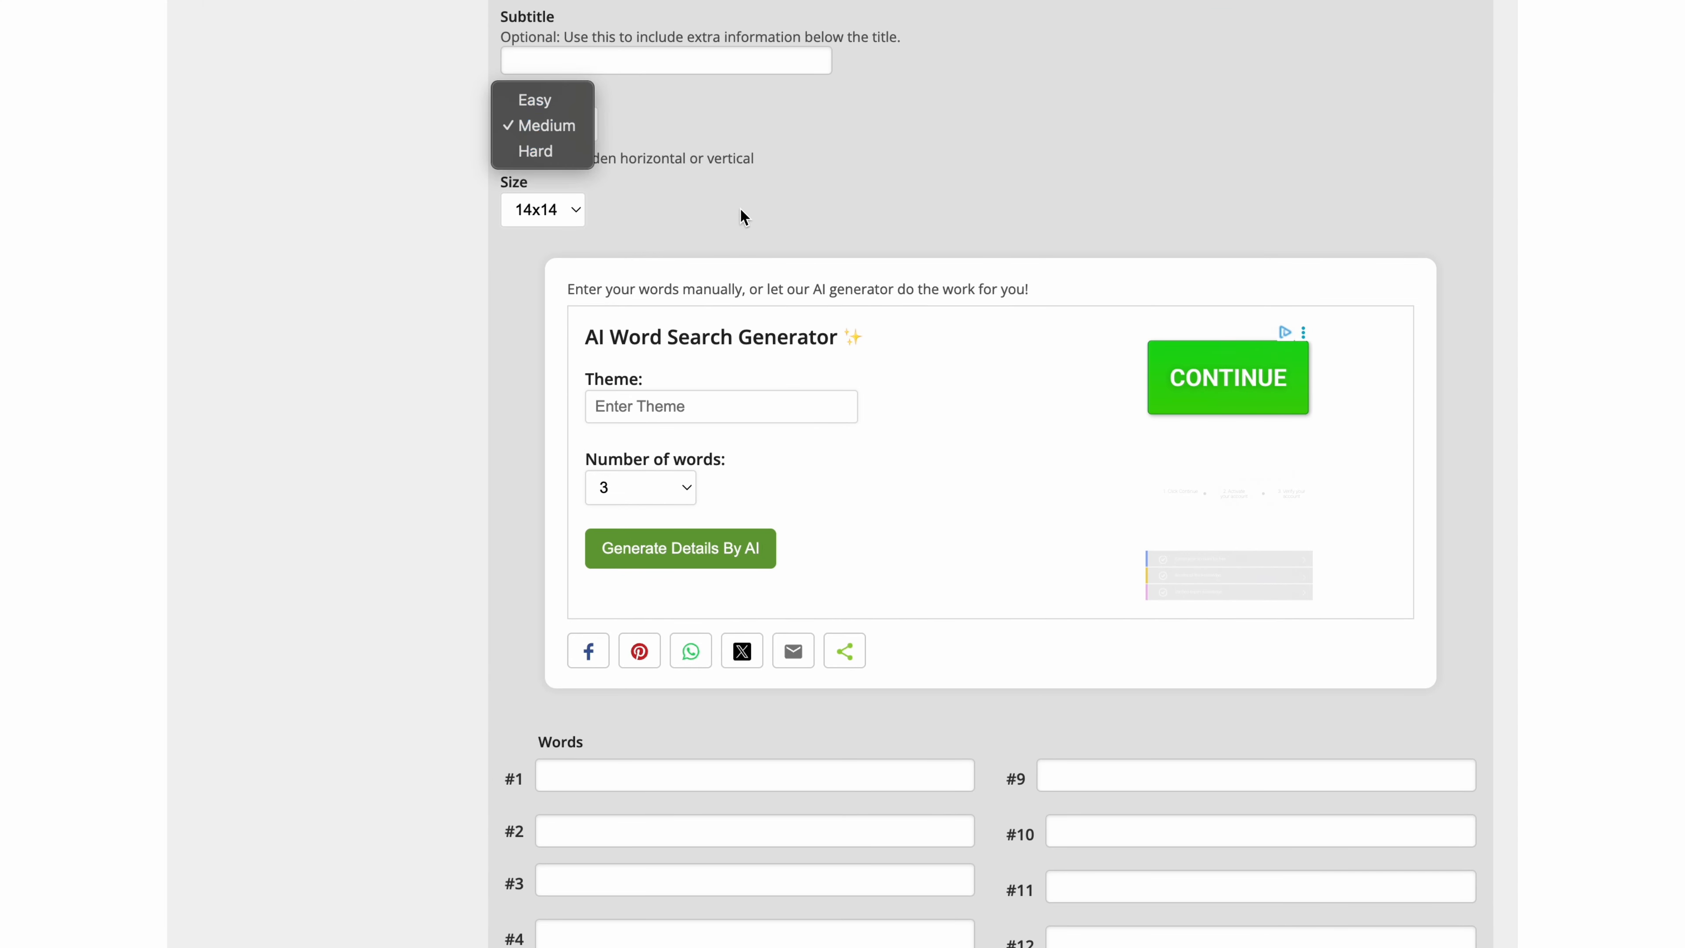
left_click(838, 167)
left_click(545, 217)
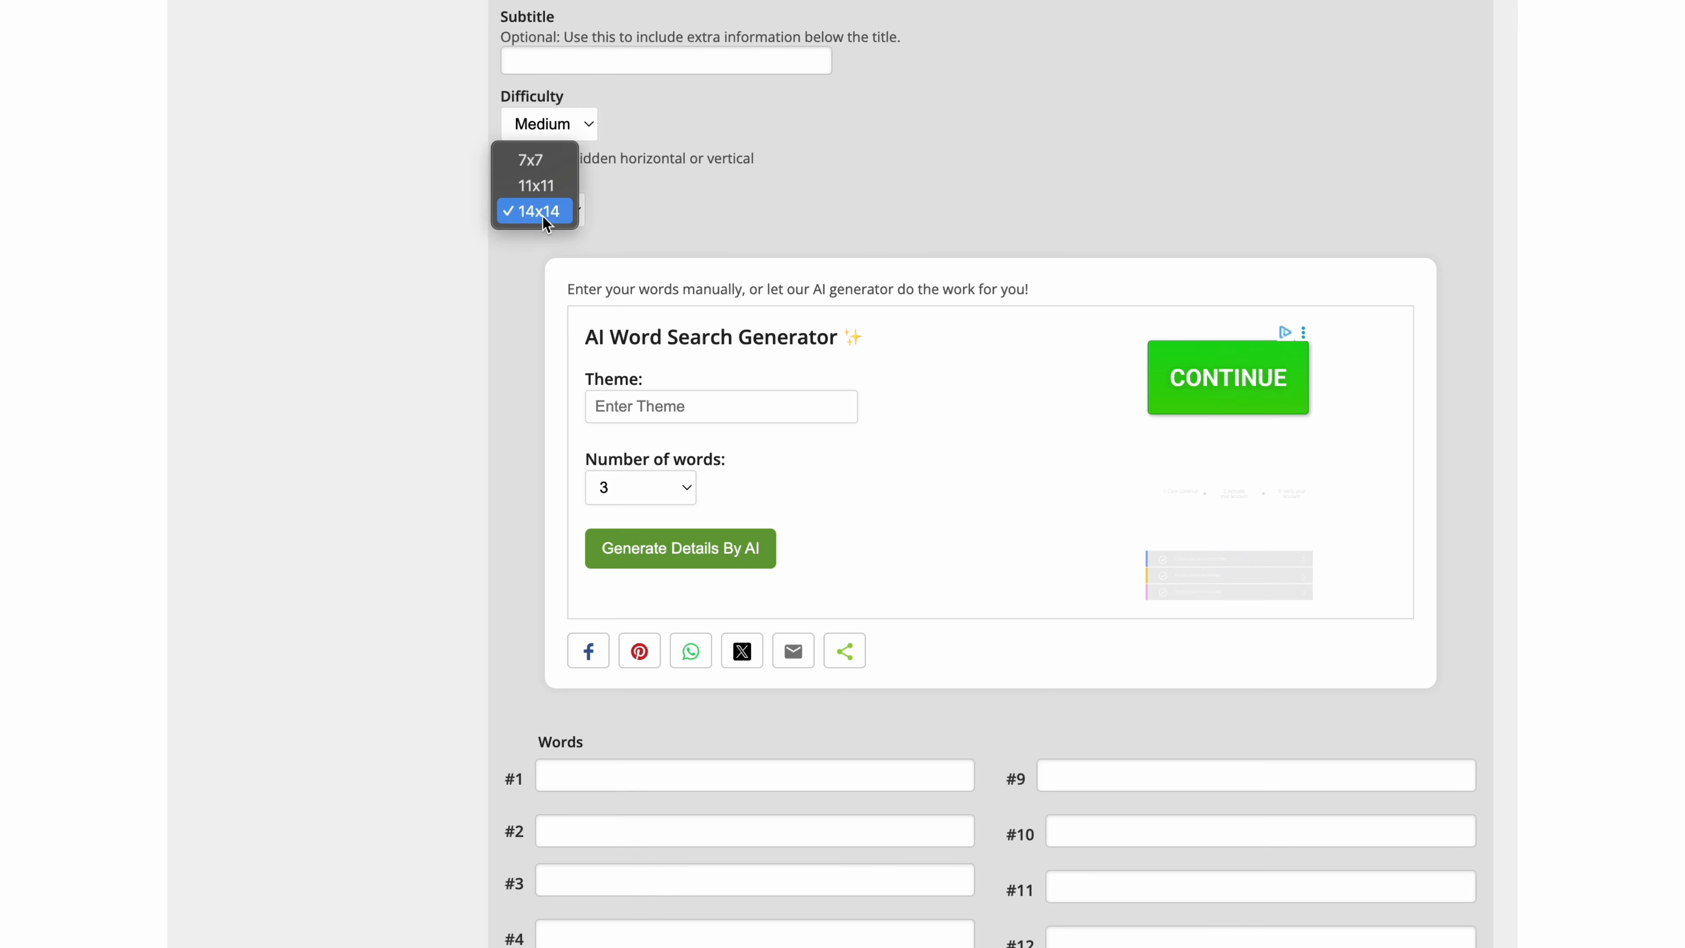
left_click(835, 221)
Step: Enter the words leaves, trees, acorn, grass and fields for the puzzle and submit the form to generate it
scroll(836, 219, "down", 8)
left_click(692, 228)
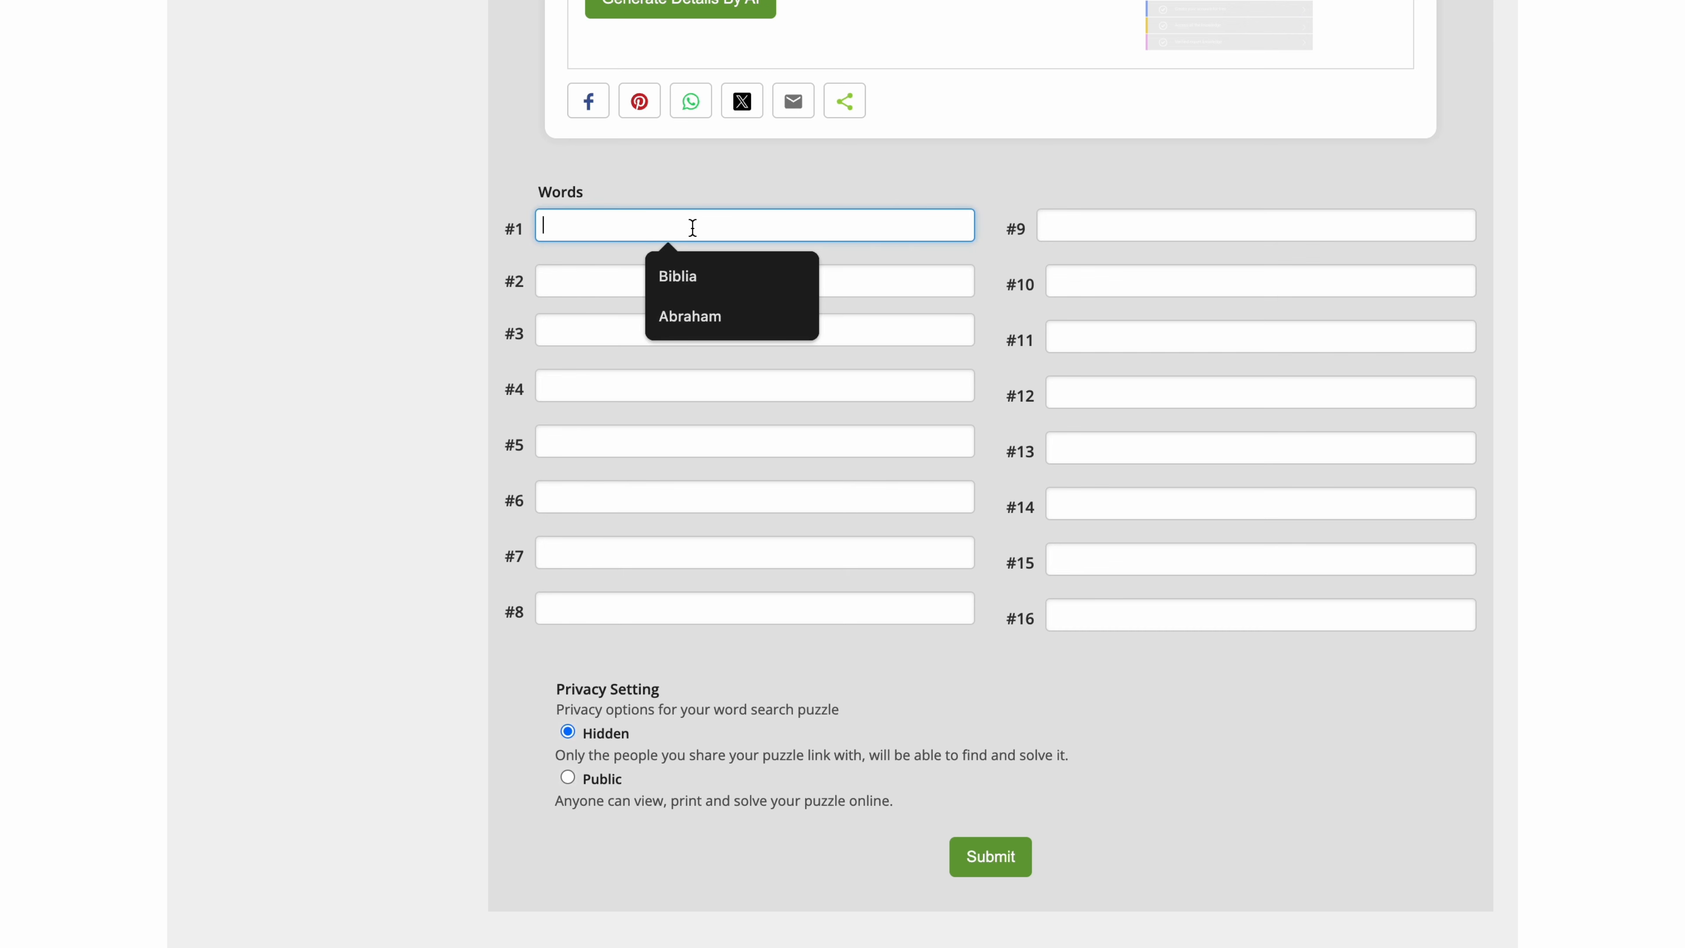
type("leaves")
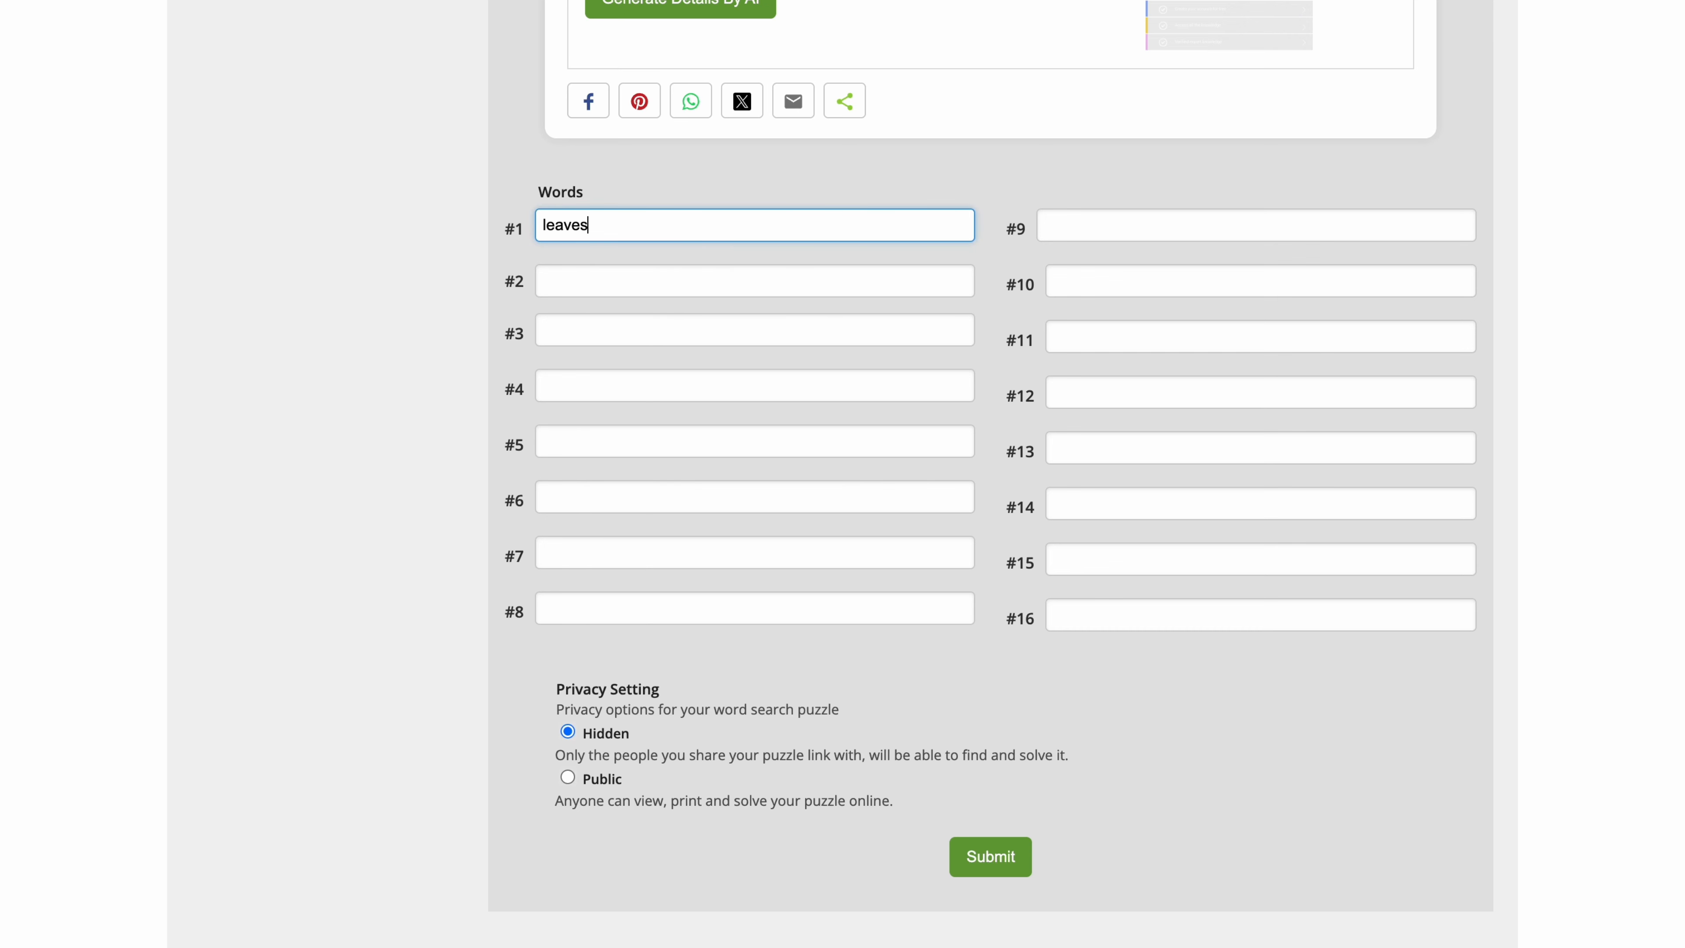
left_click(828, 269)
type("trees")
left_click(827, 332)
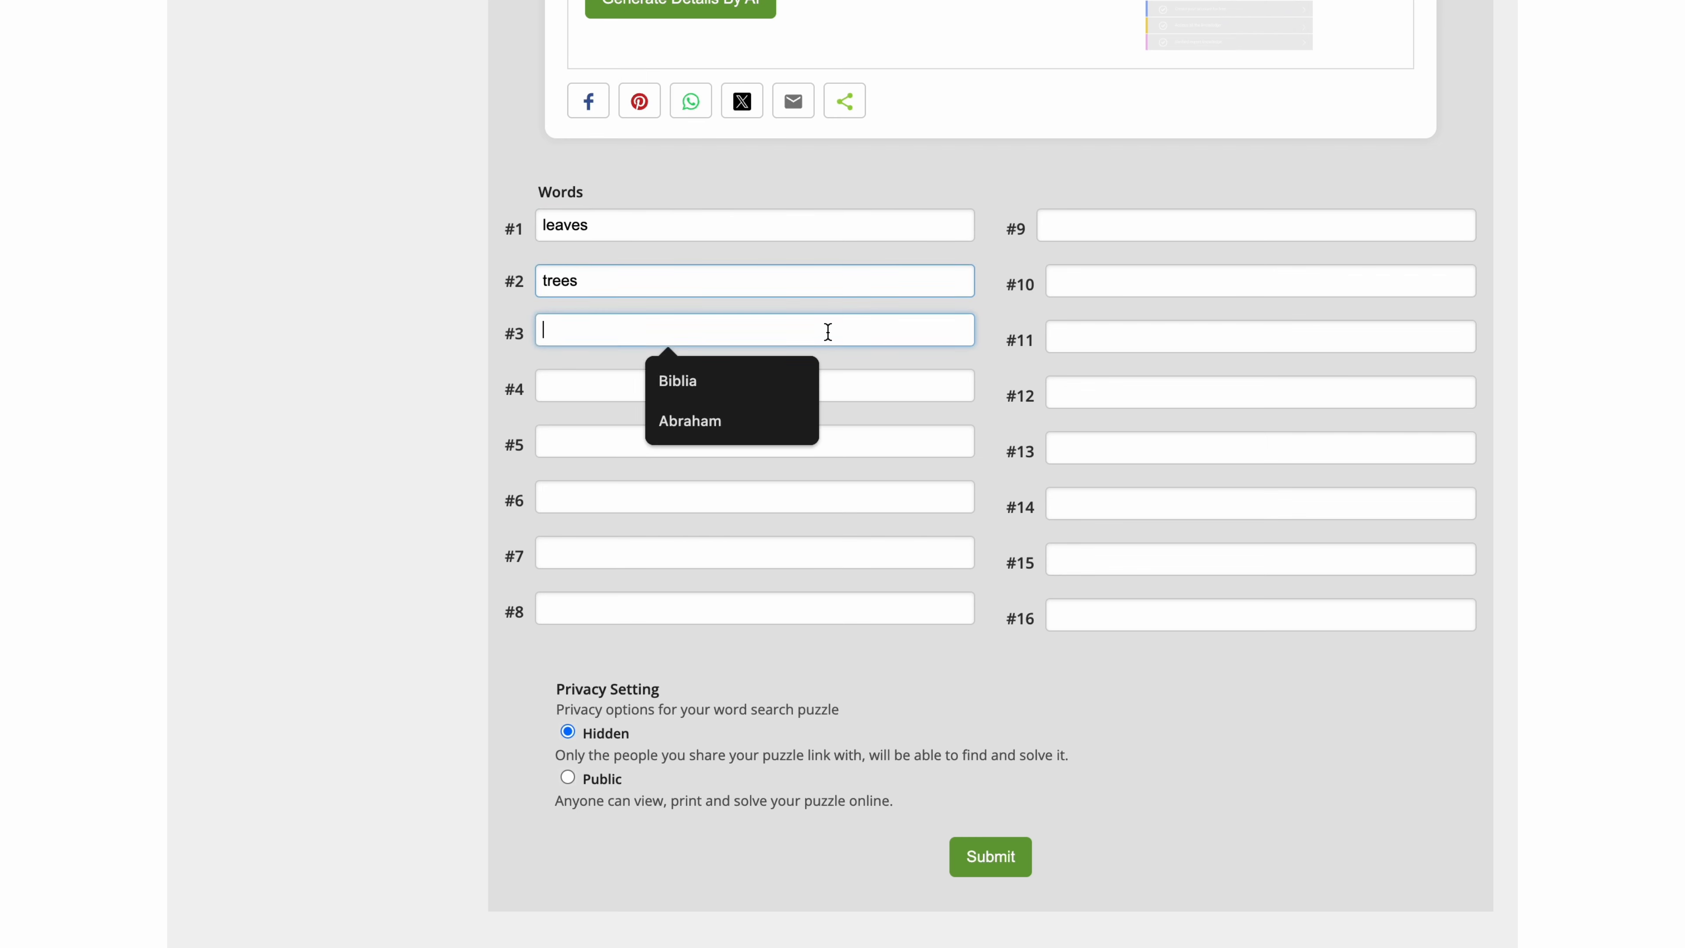
type("acr")
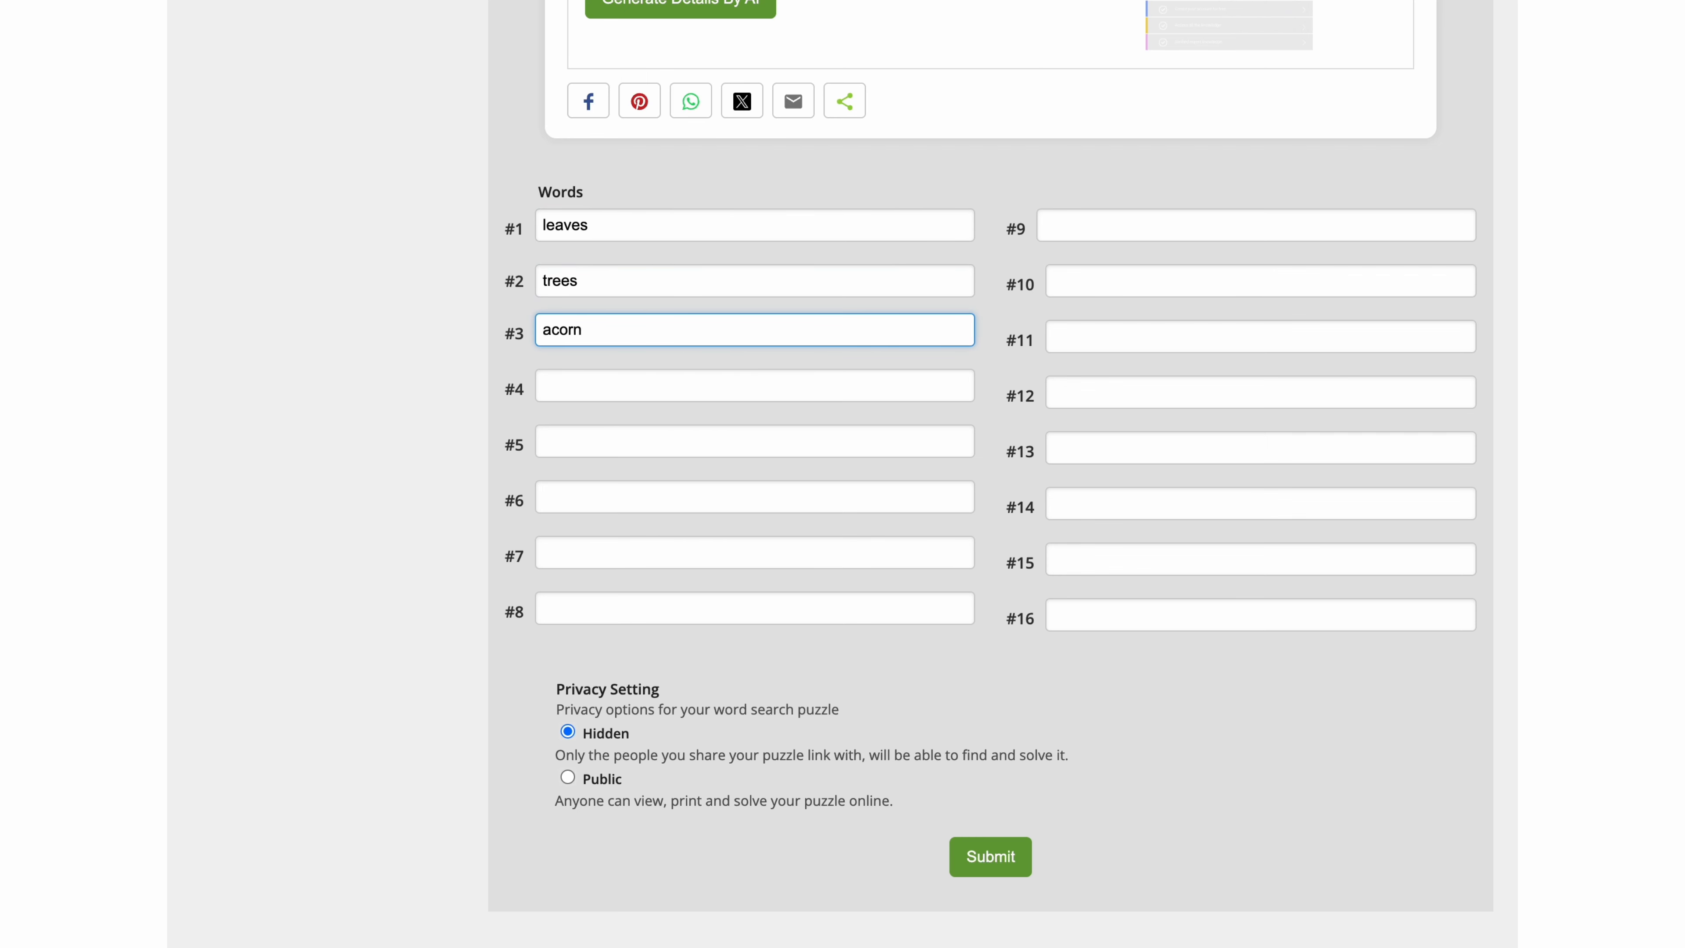
left_click(830, 389)
type("grass")
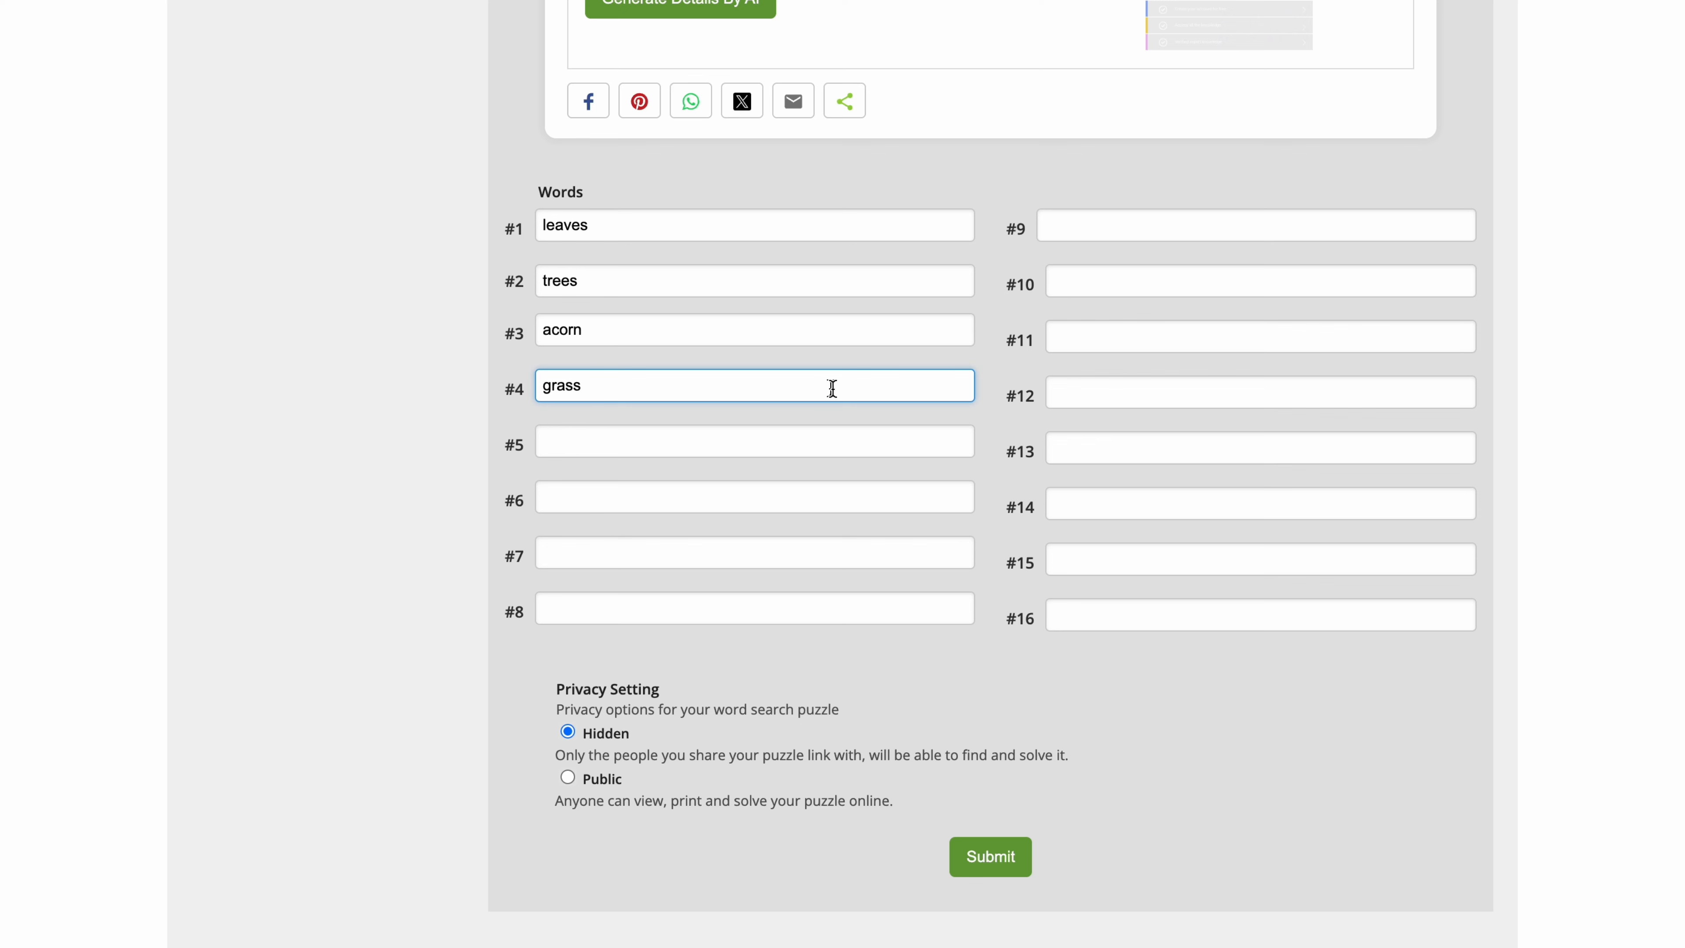
left_click(827, 437)
type("fields")
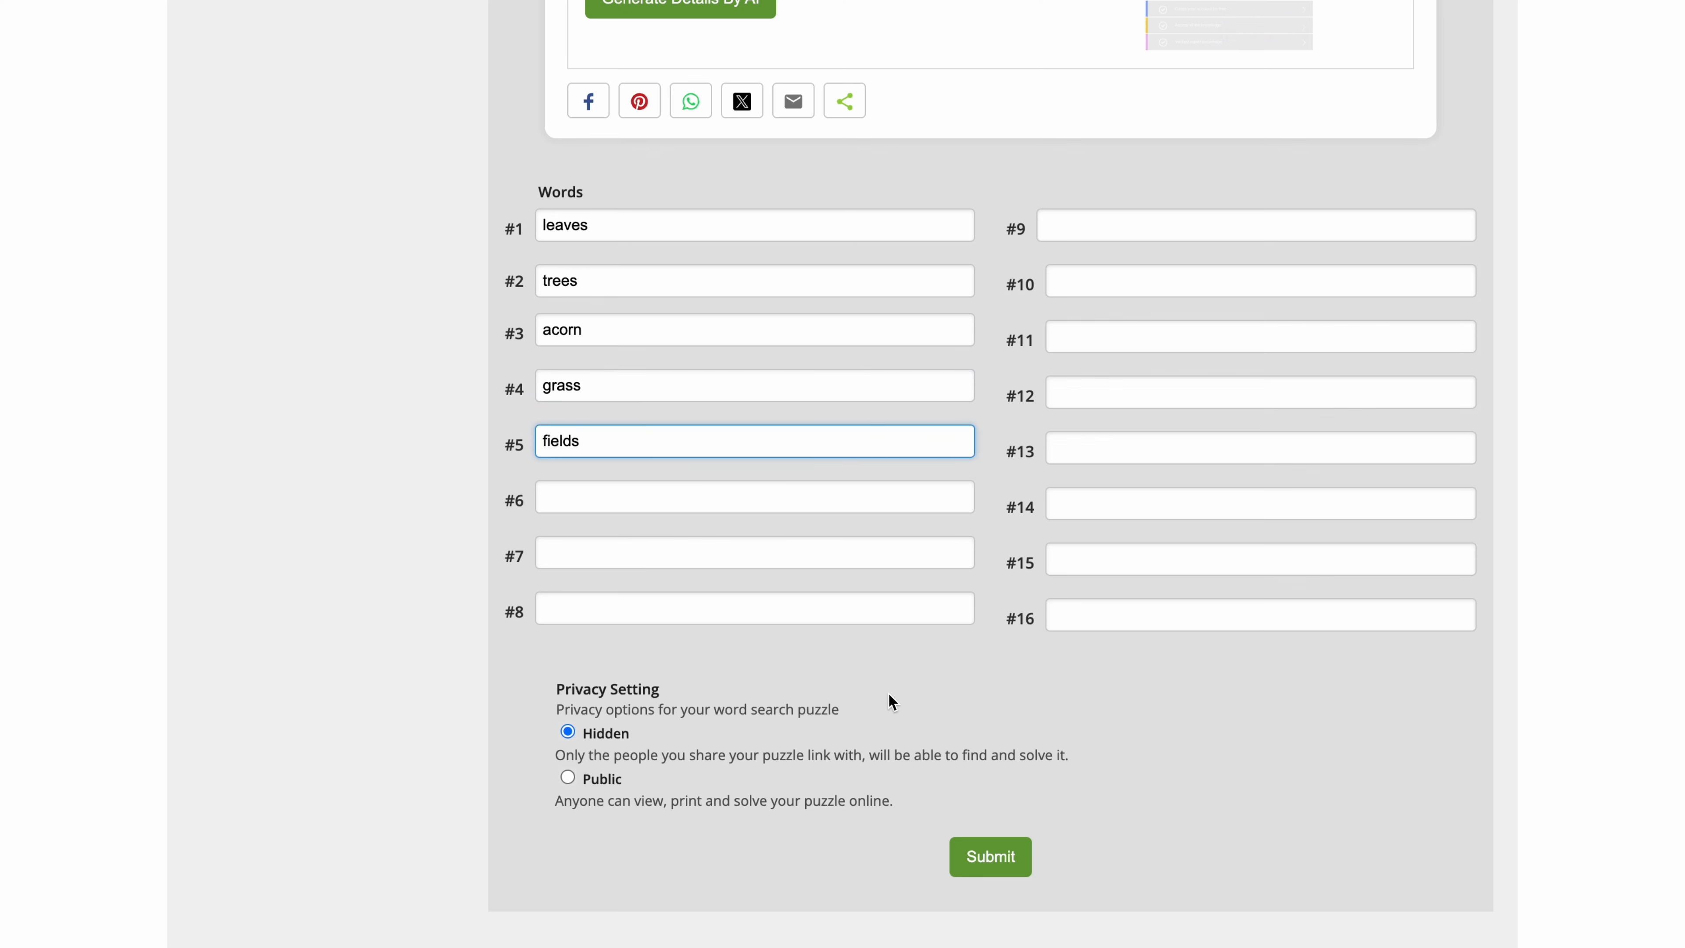
left_click(995, 871)
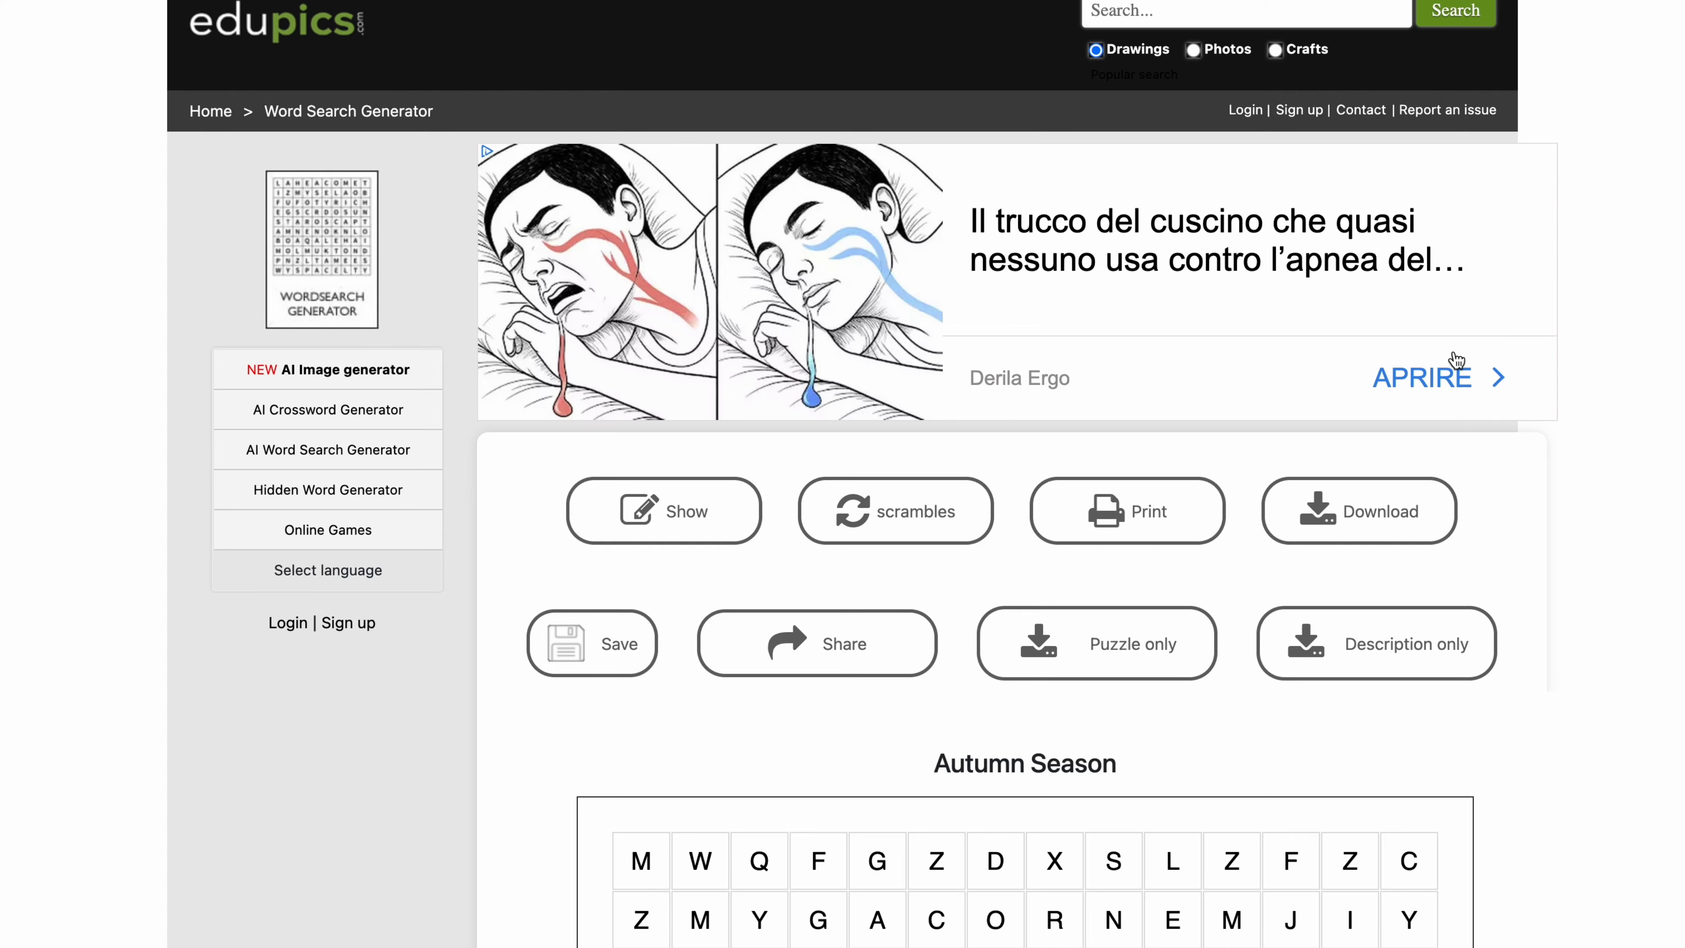
Step: Examine the generated Autumn Season puzzle, including its letter grid, download options and word list
scroll(1456, 358, "down", 10)
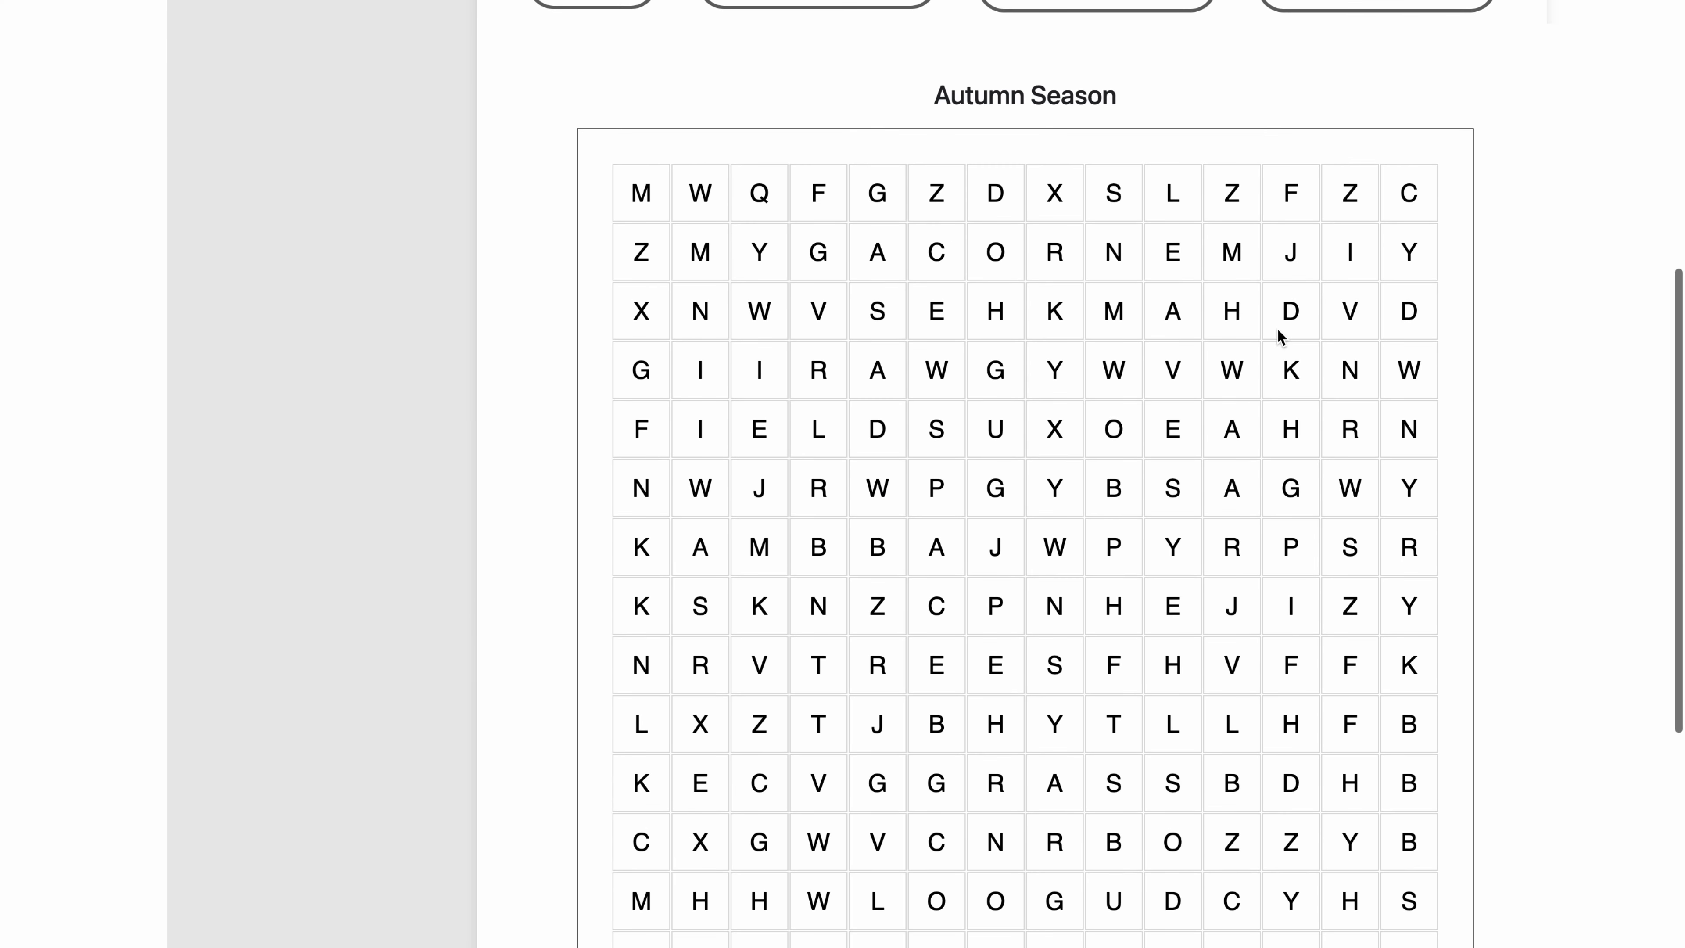
scroll(1298, 499, "down", 2)
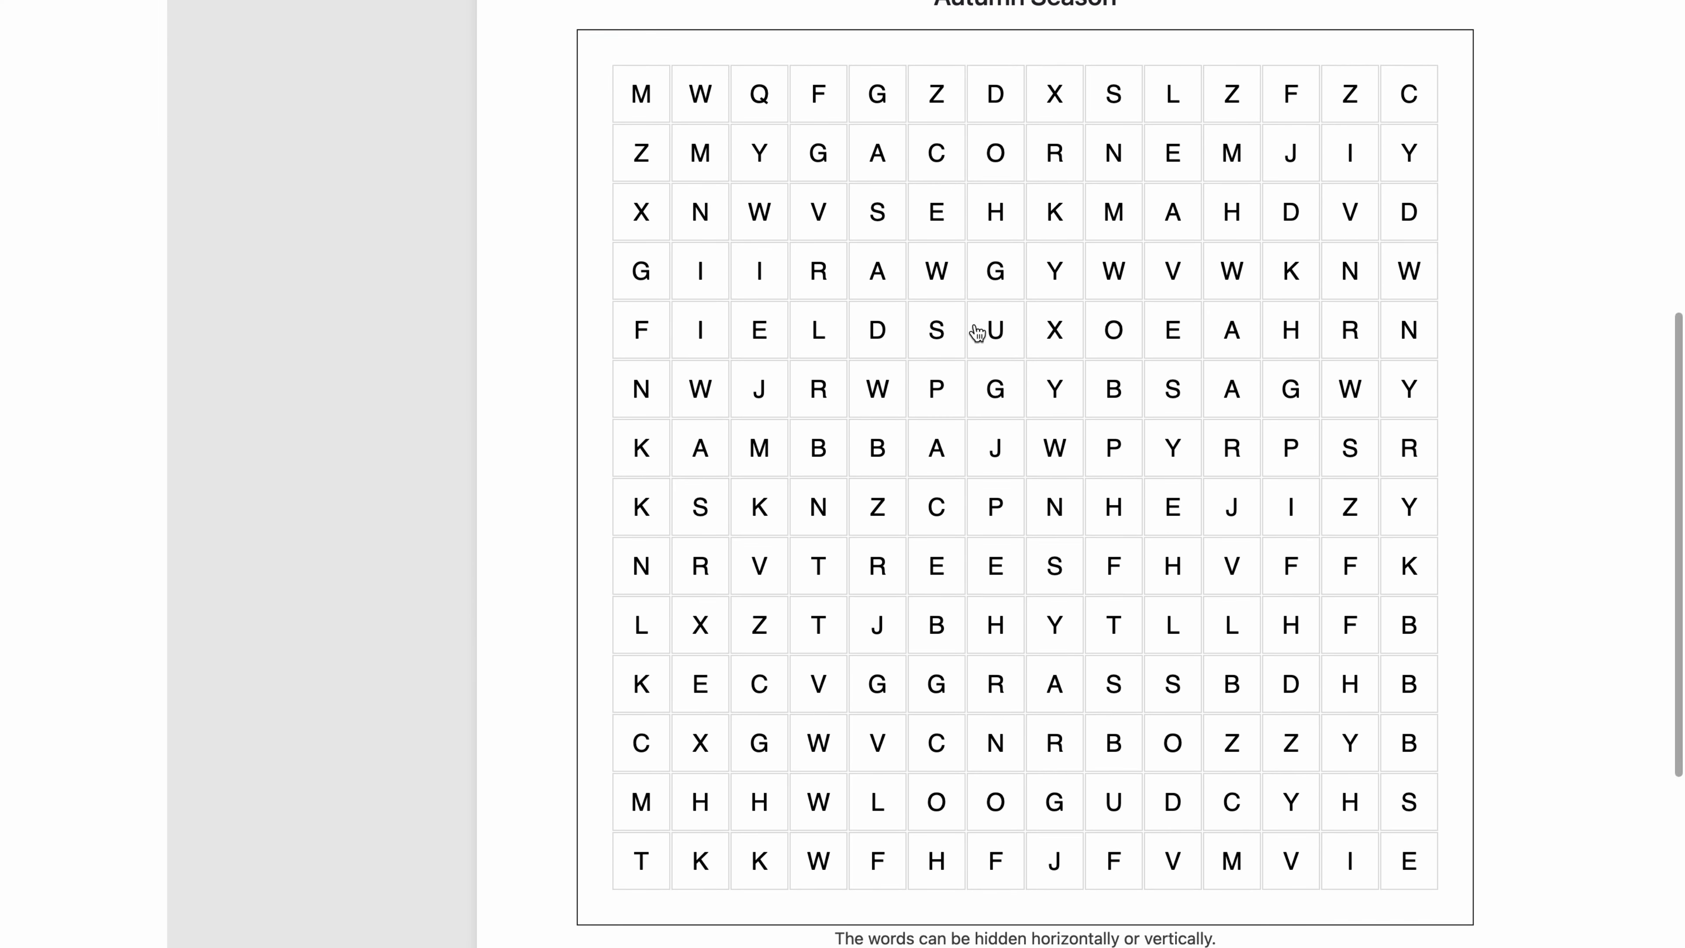
scroll(1242, 505, "up", 2)
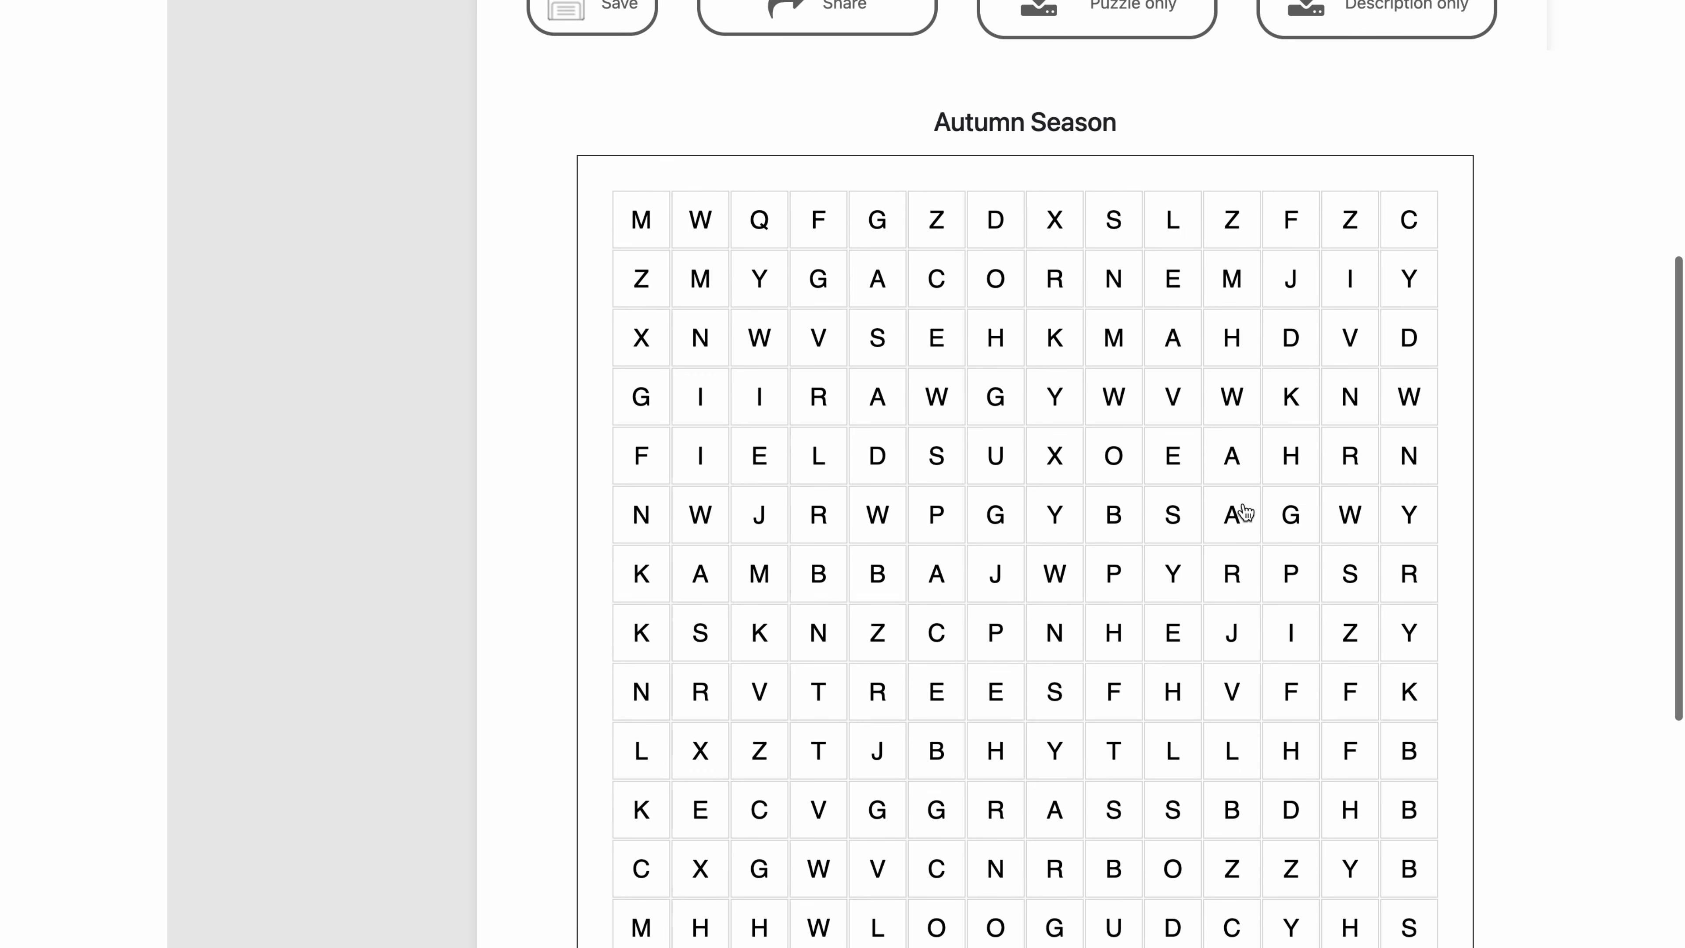
scroll(1245, 512, "up", 5)
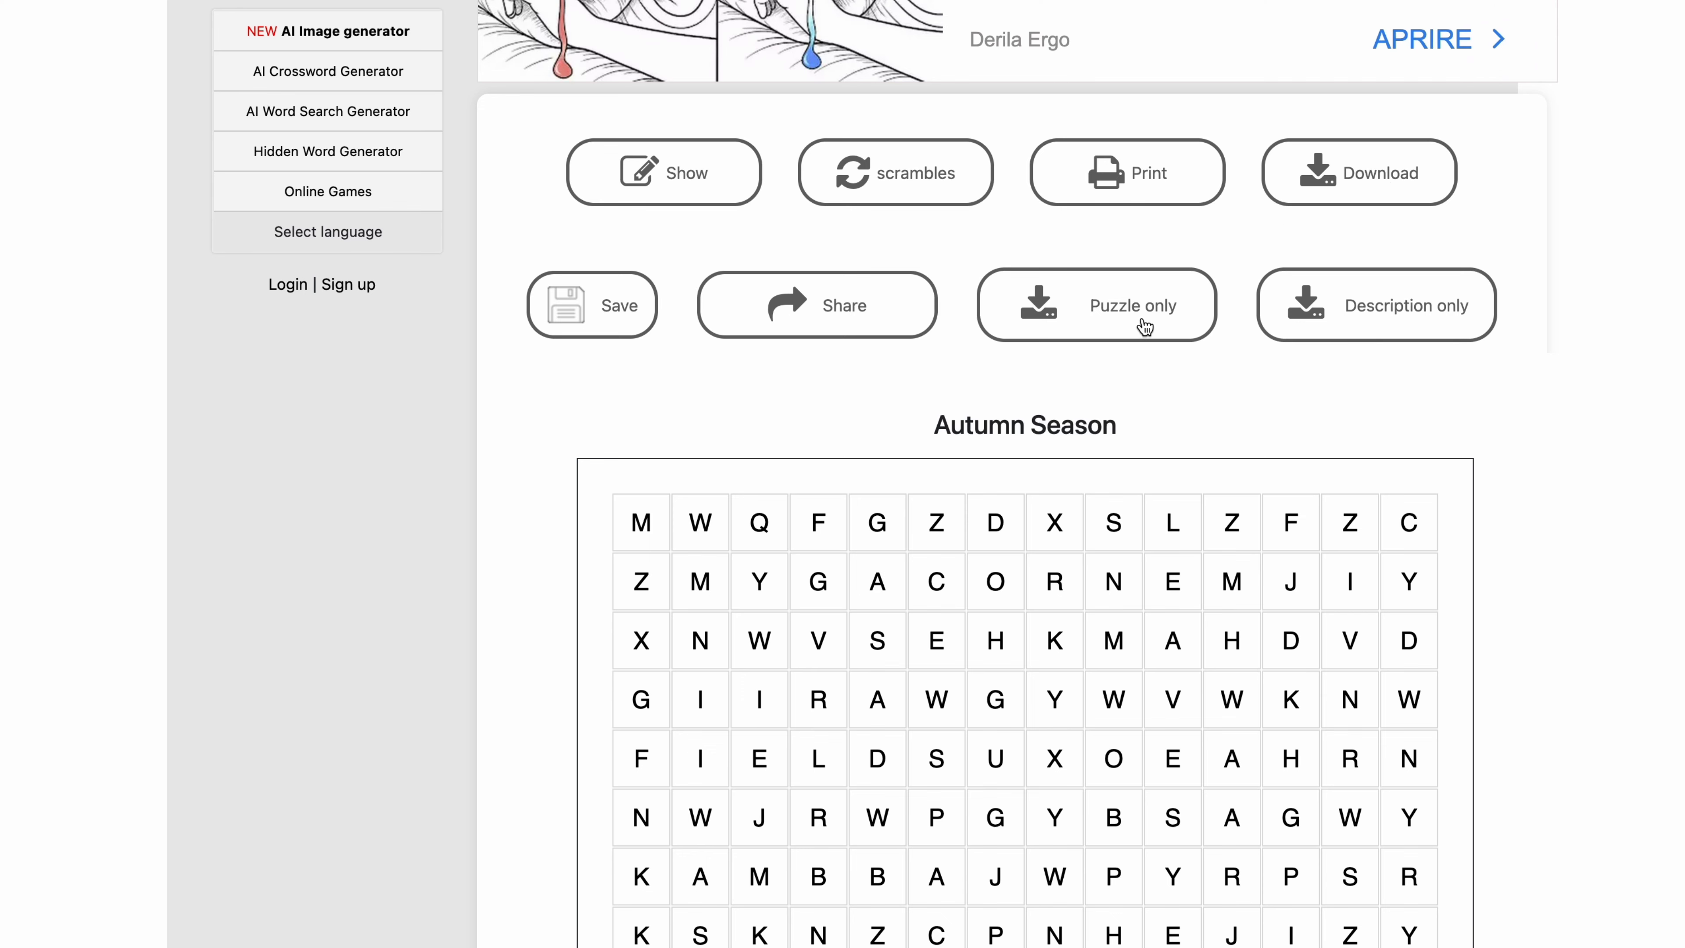
scroll(1080, 593, "down", 10)
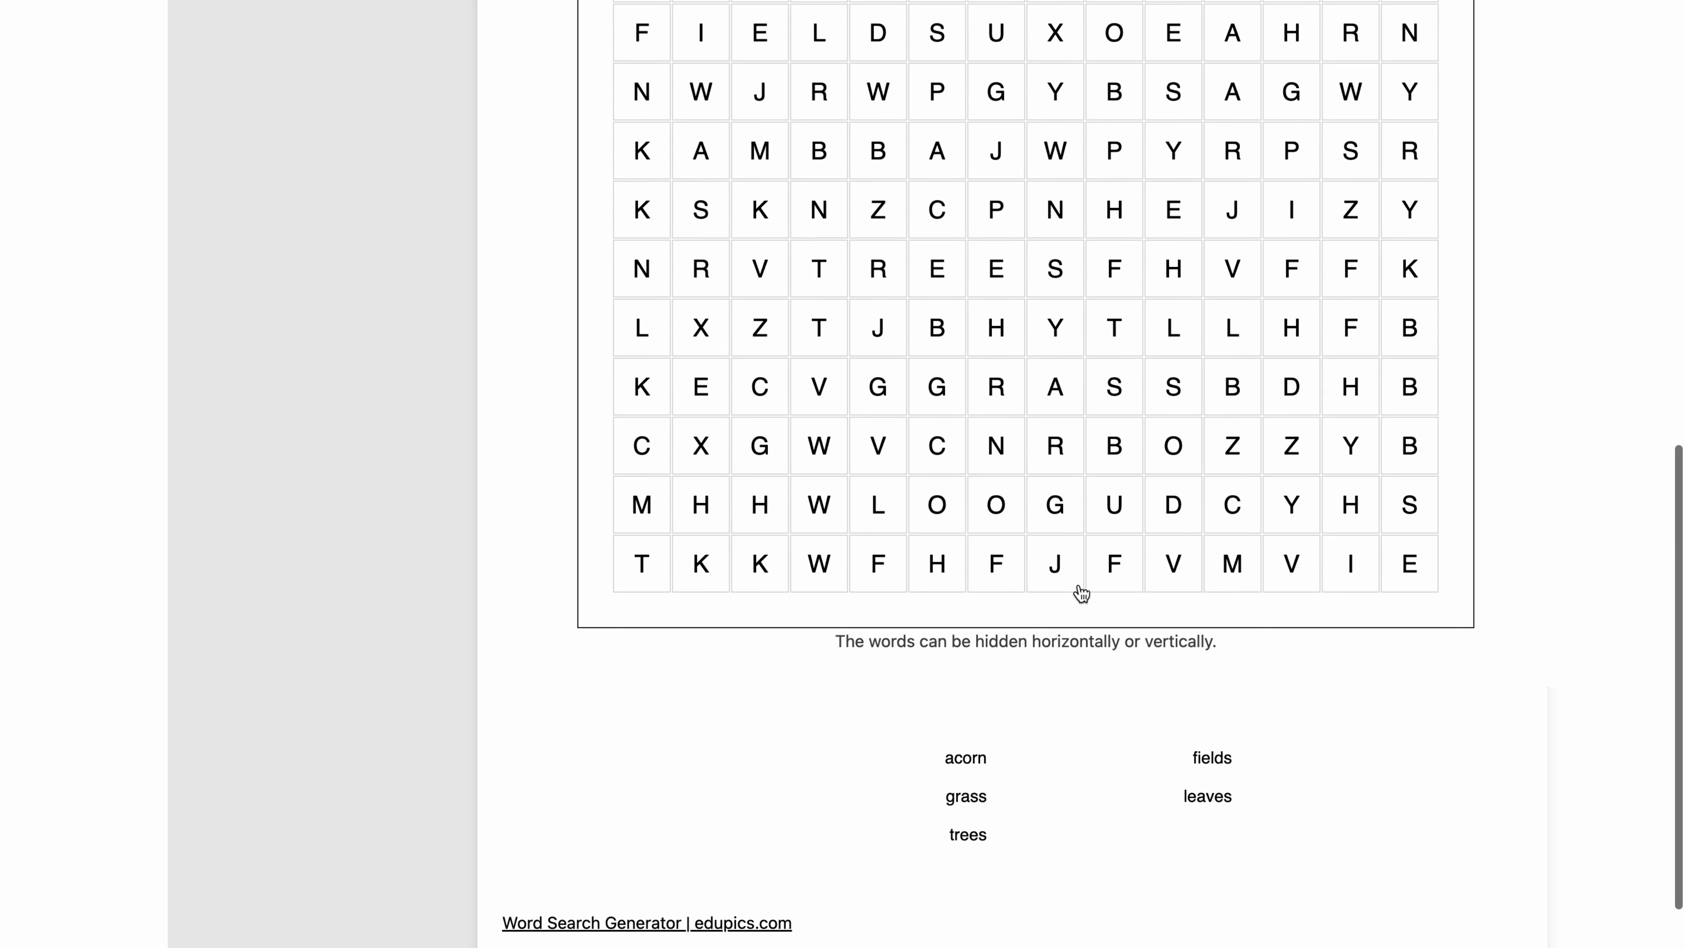
scroll(1109, 593, "up", 3)
scroll(1002, 564, "down", 6)
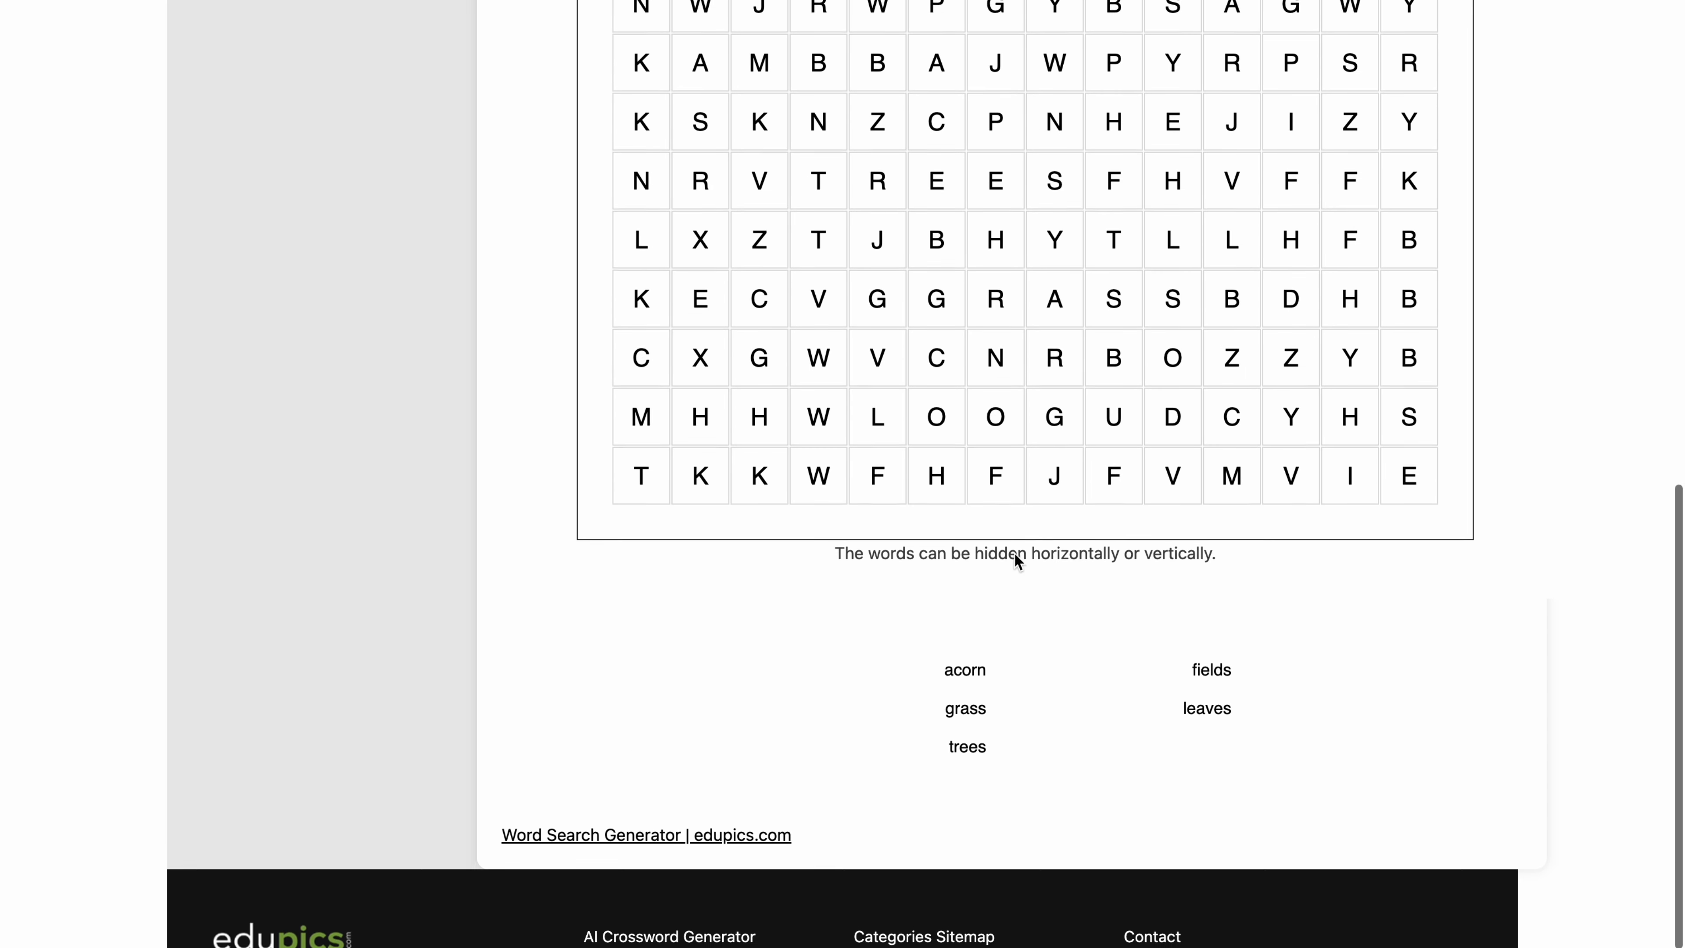
Step: Show the solution of the Autumn Season puzzle and look over the highlighted answers in the letter grid
scroll(963, 688, "up", 11)
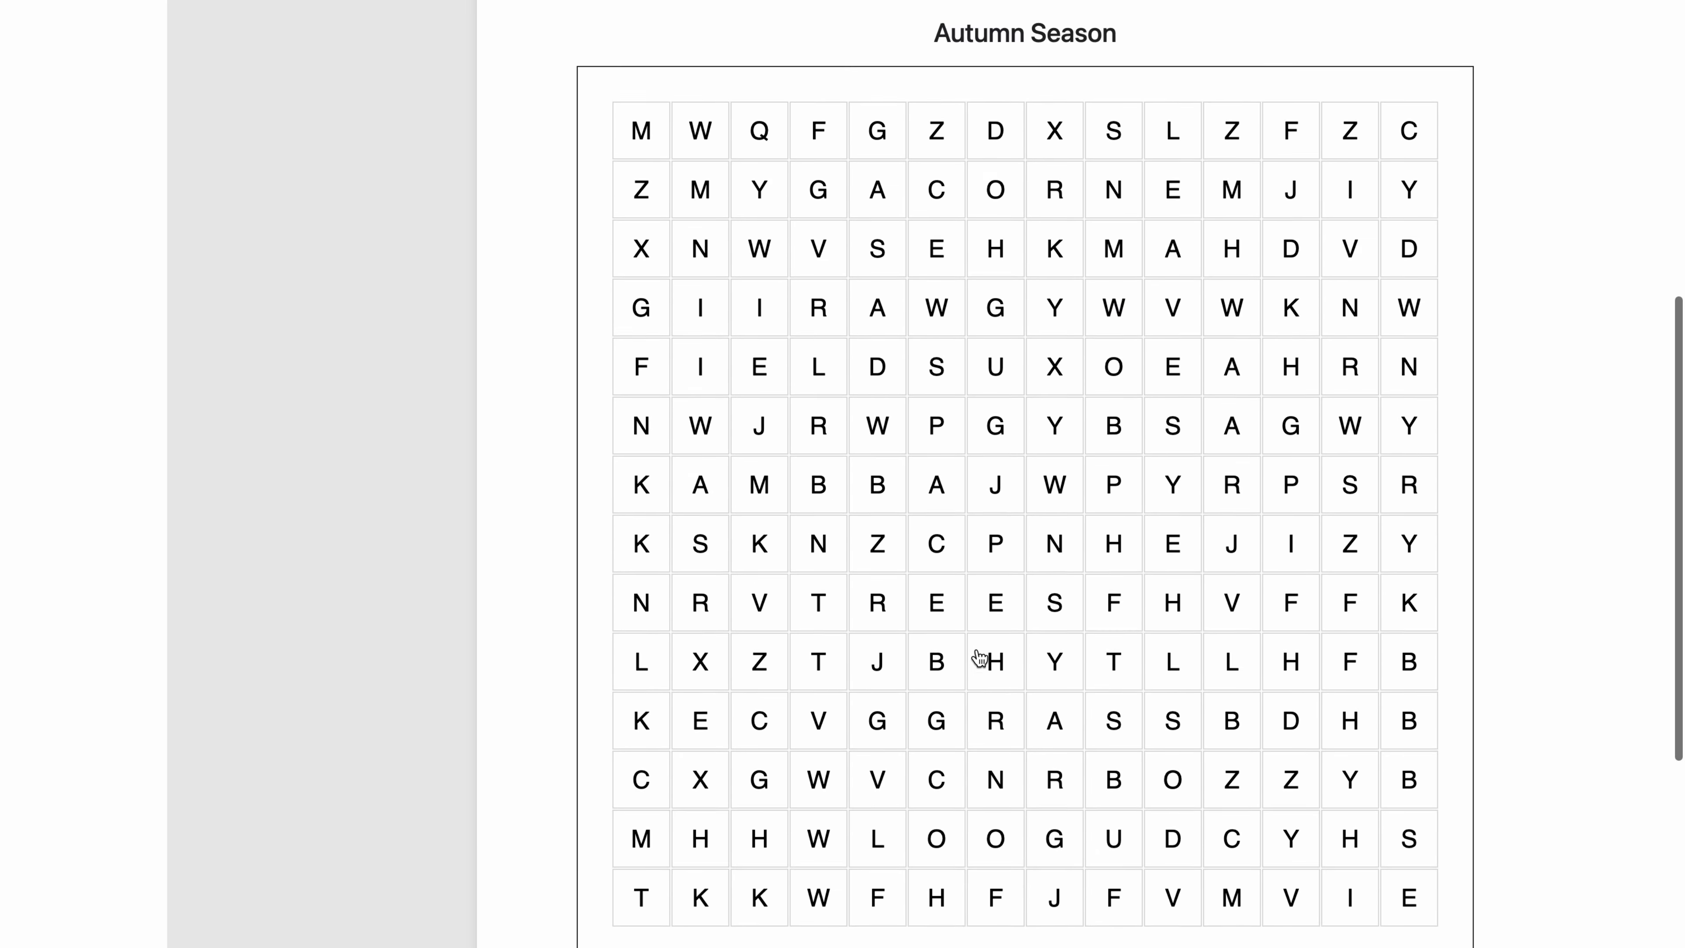
scroll(1025, 522, "up", 3)
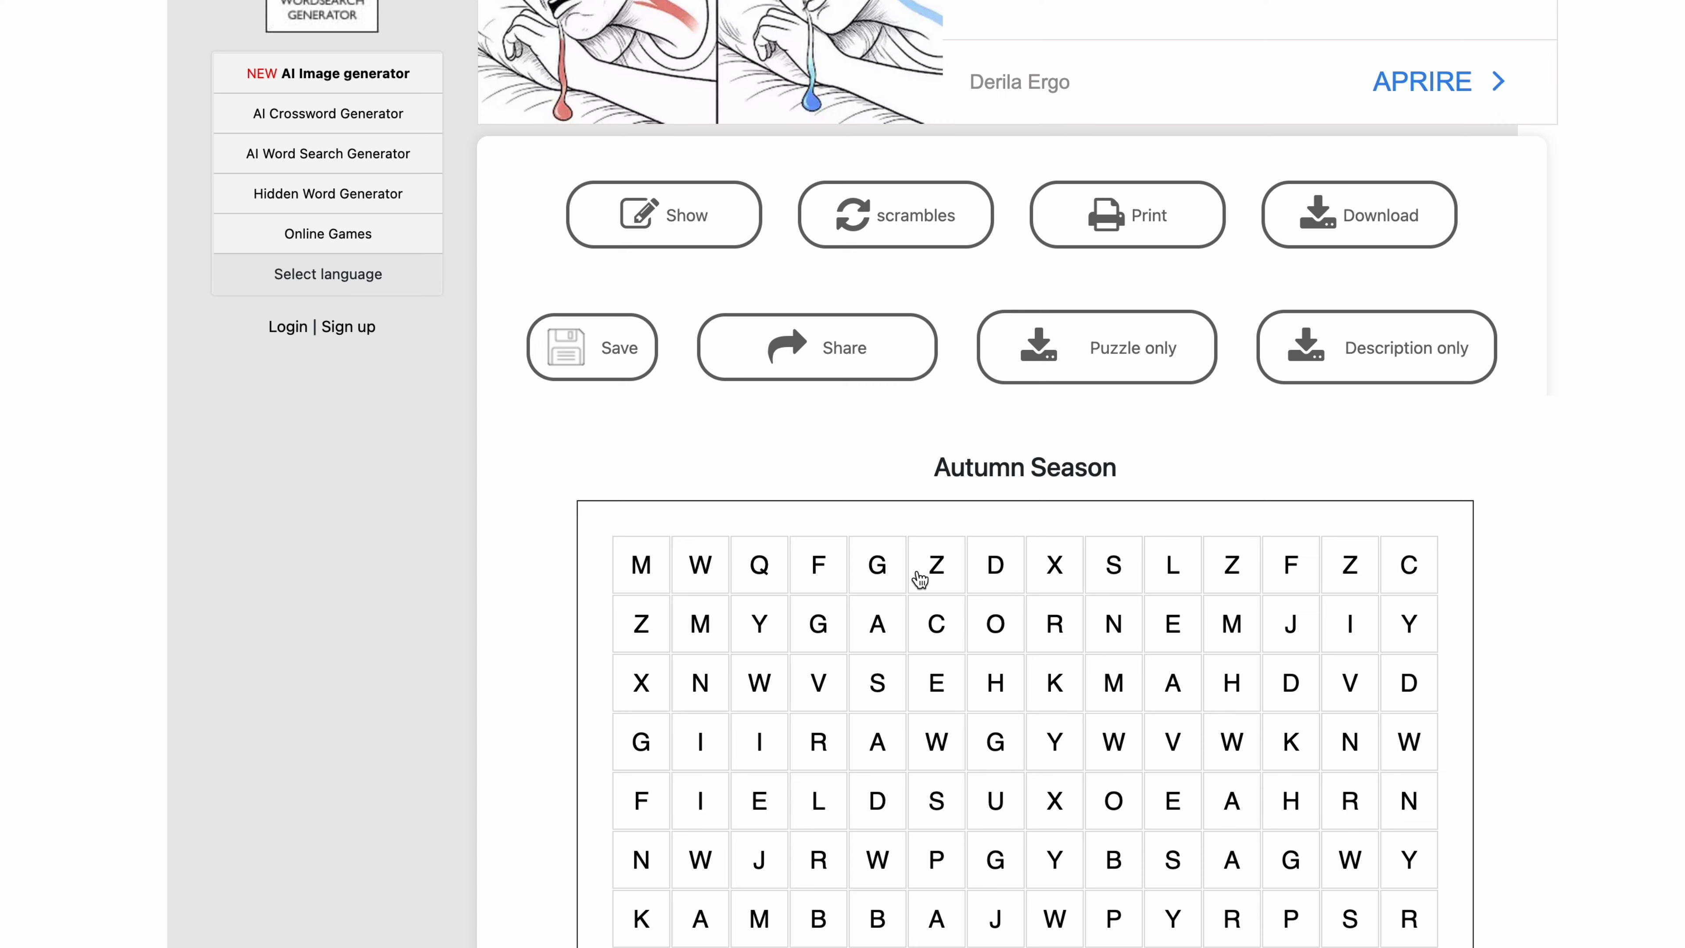
scroll(977, 603, "down", 2)
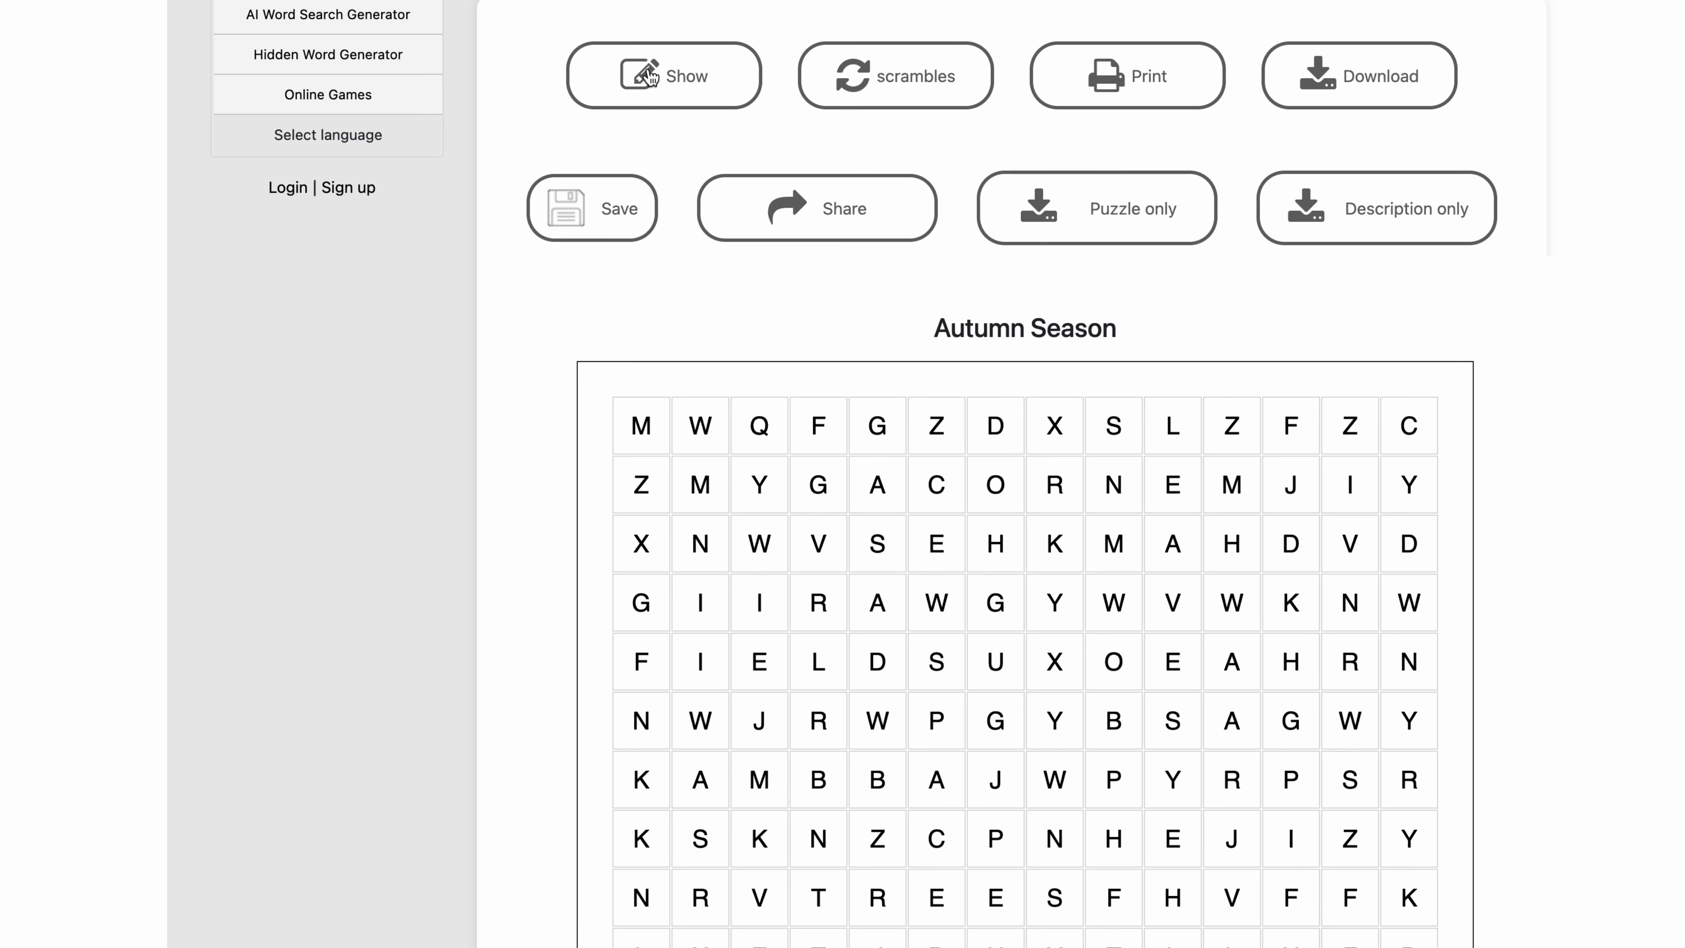
left_click(671, 86)
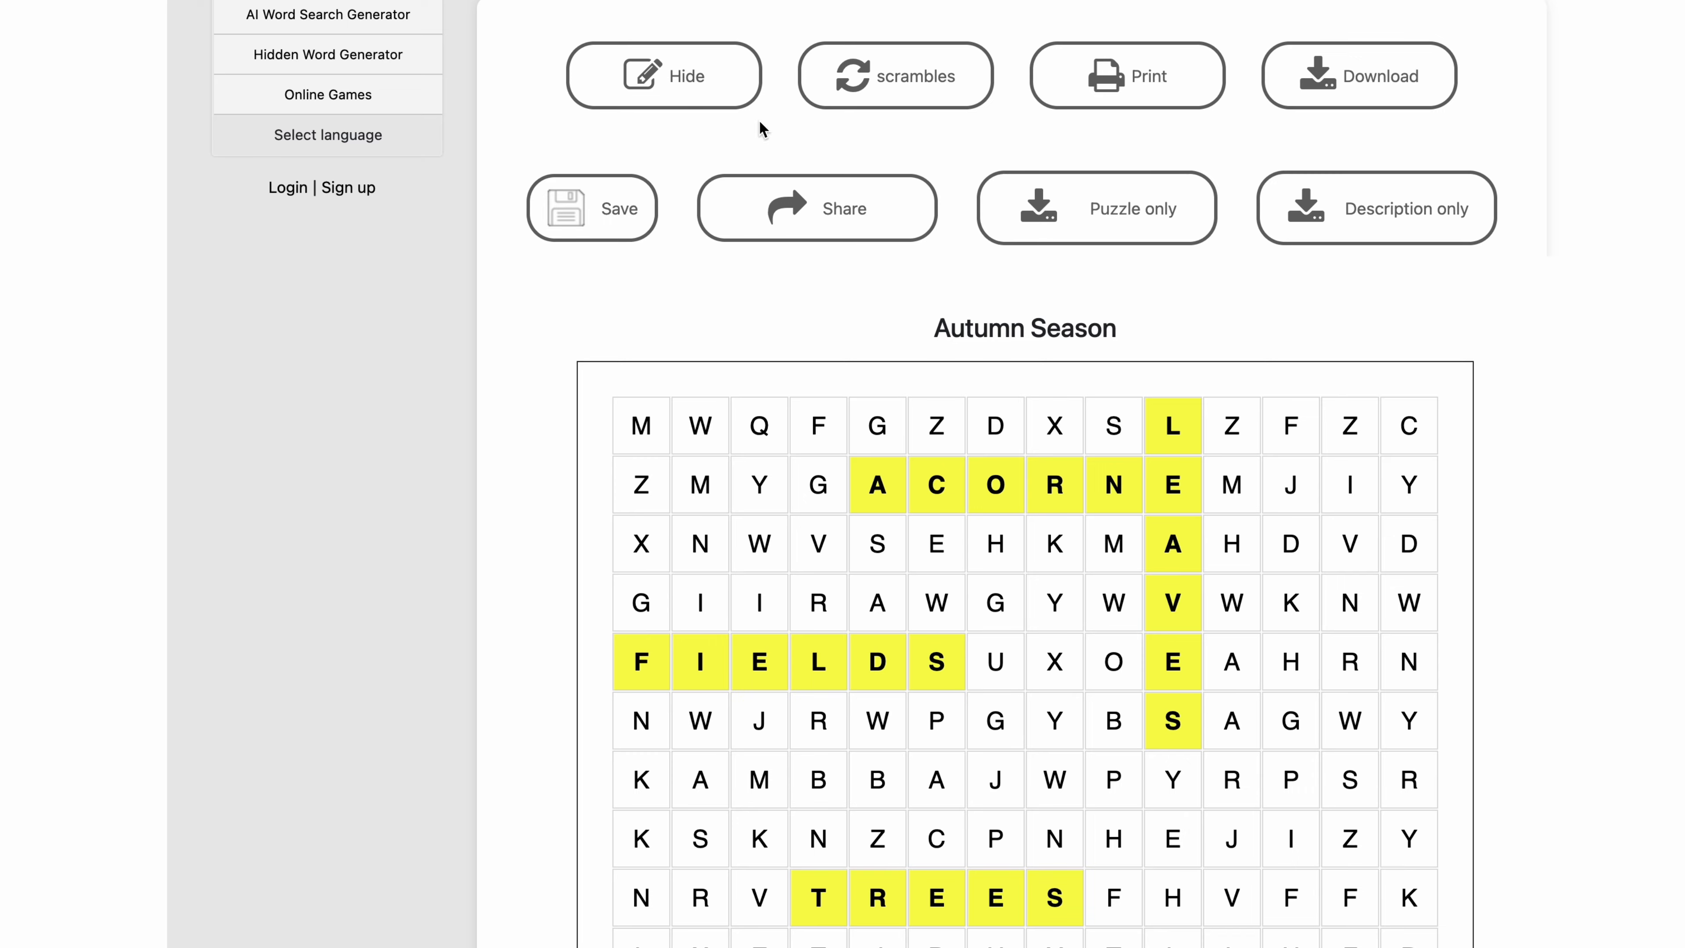
scroll(1376, 516, "down", 3)
scroll(1007, 443, "up", 3)
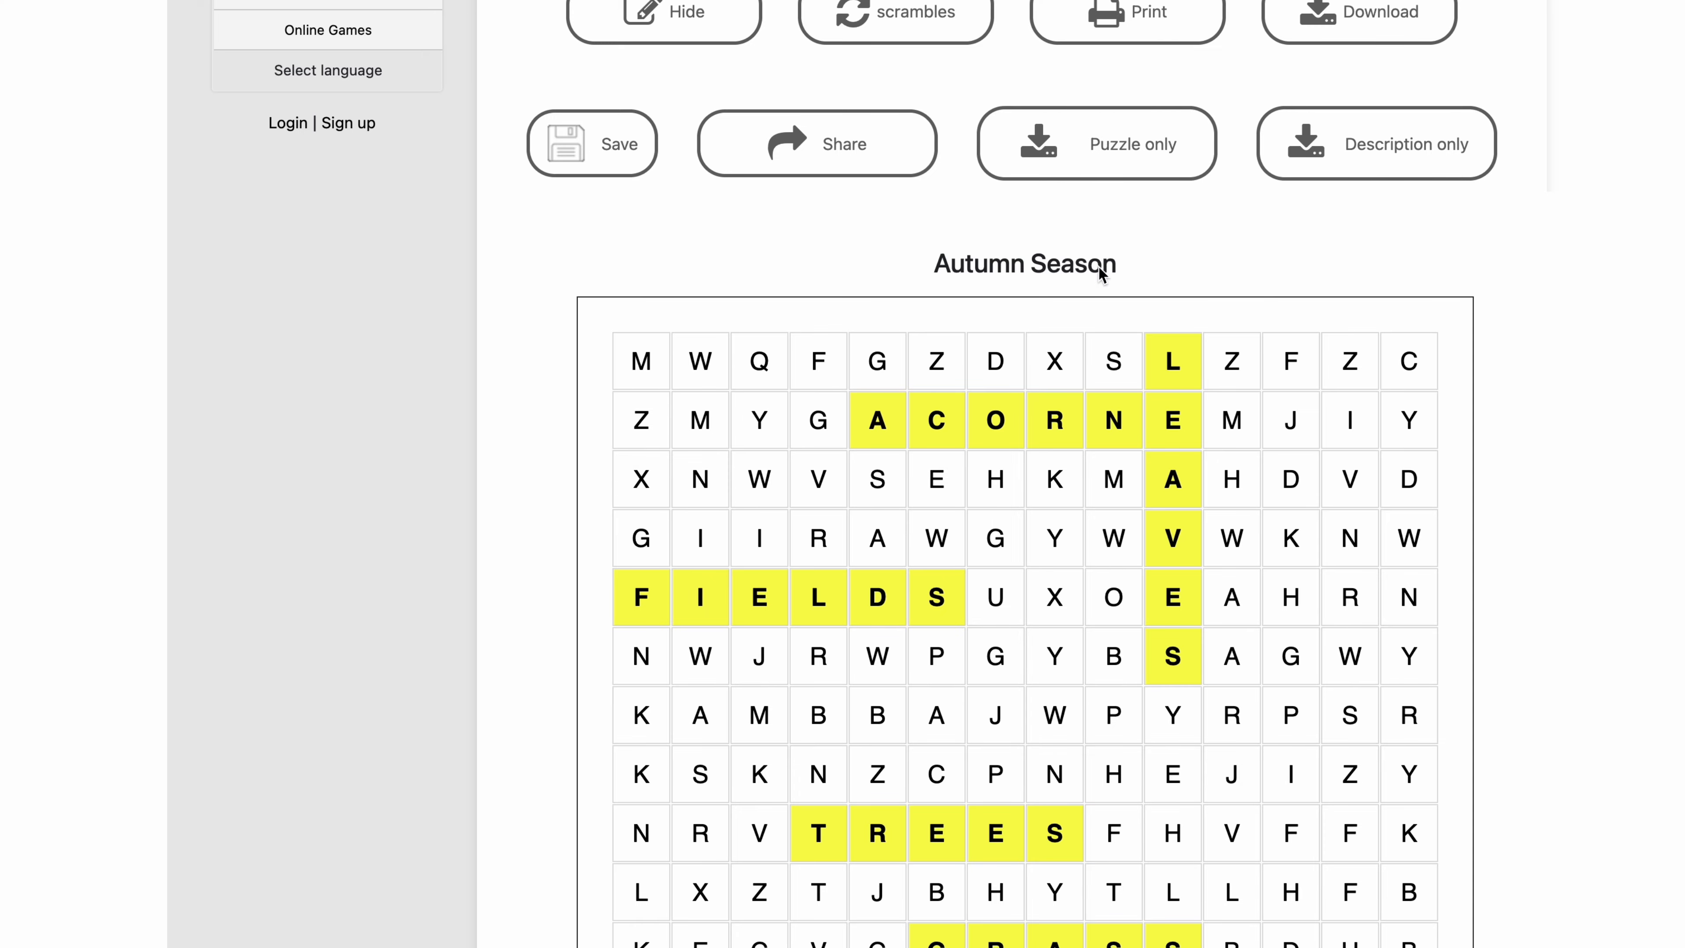
scroll(1242, 664, "down", 8)
scroll(1243, 649, "up", 15)
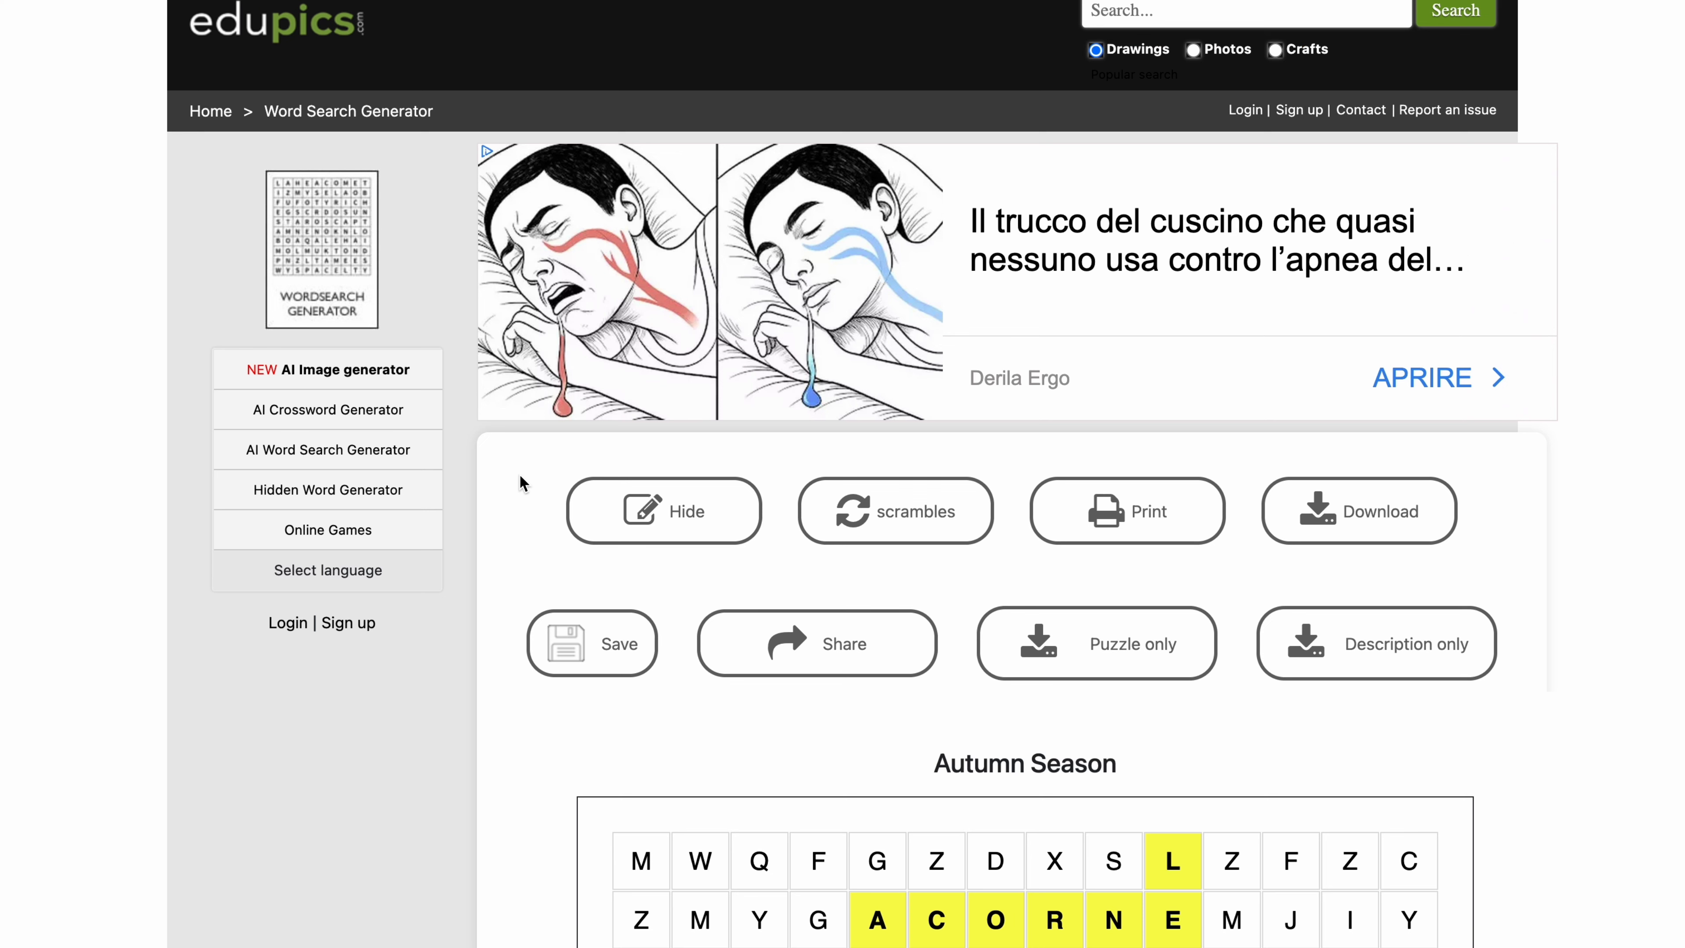
Step: Switch back to the Canva design, deselect the letter grid and review the Autumn Word Search page
mouse_move(1009, 1)
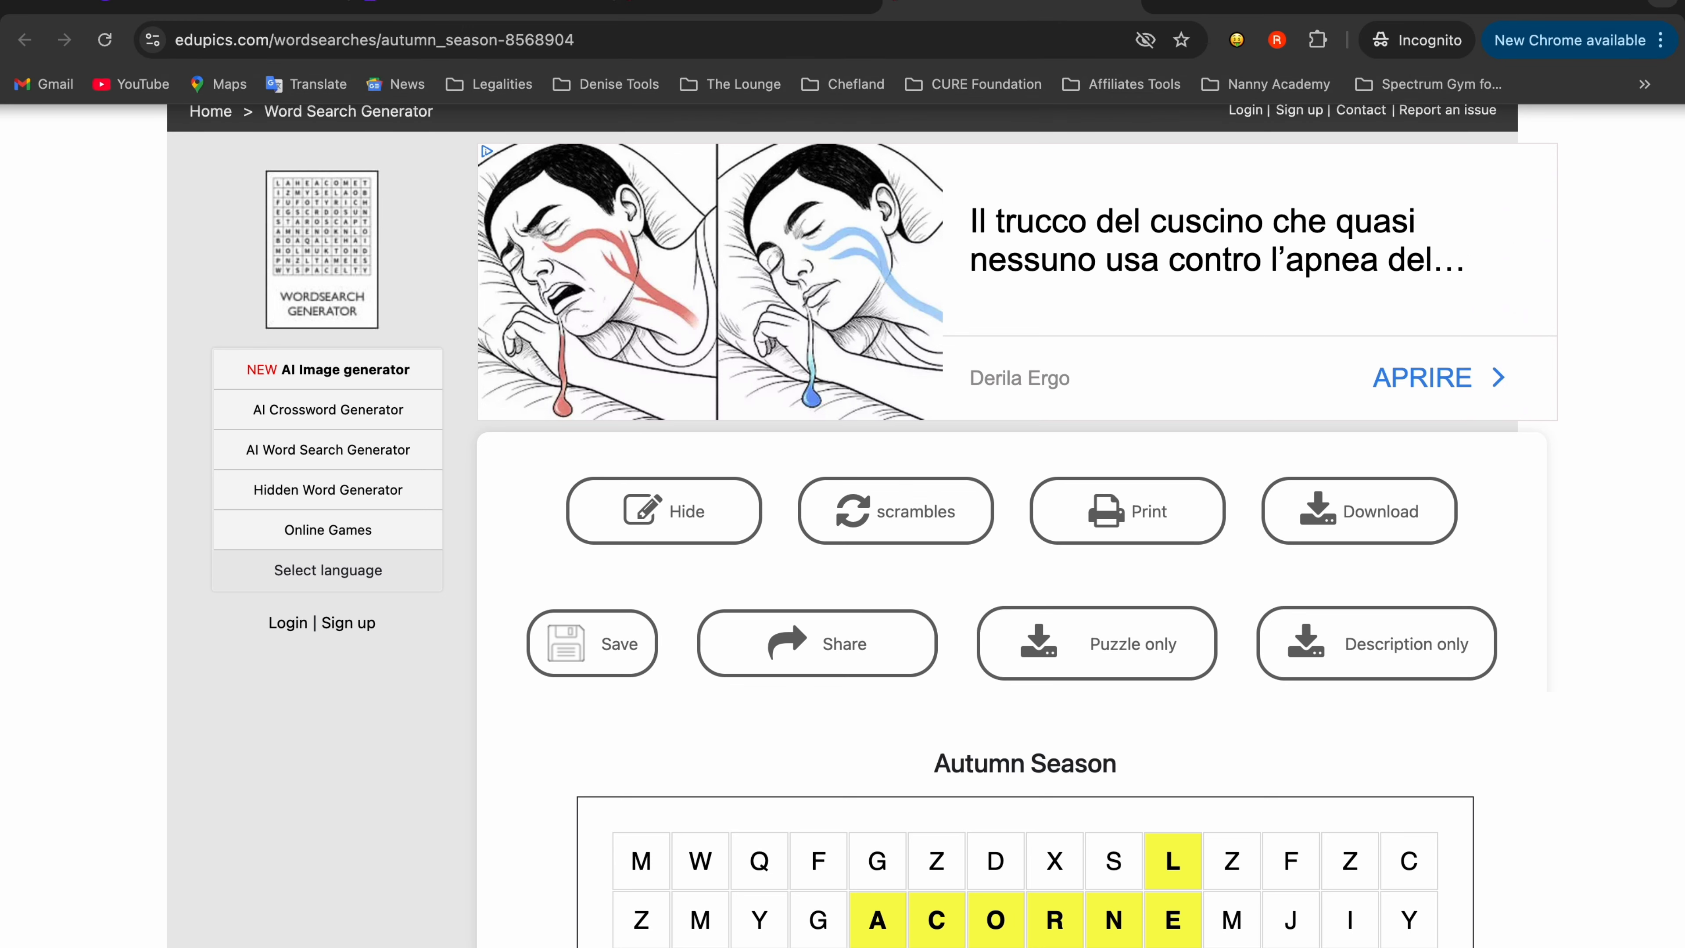
left_click(463, 11)
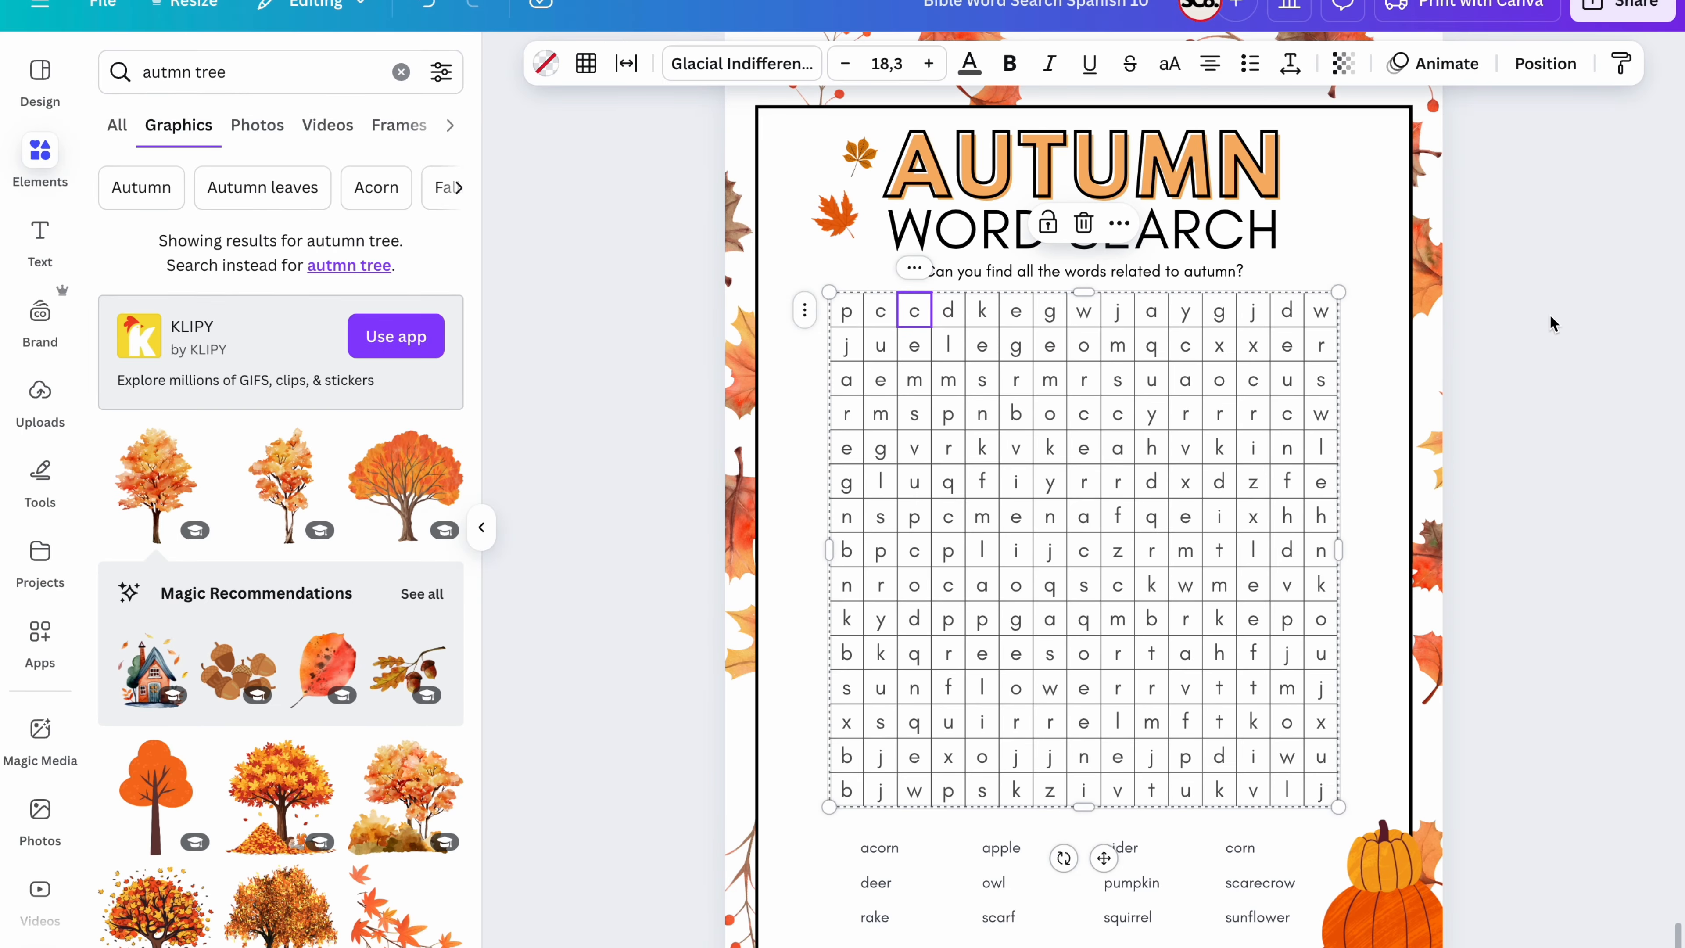
left_click(1553, 324)
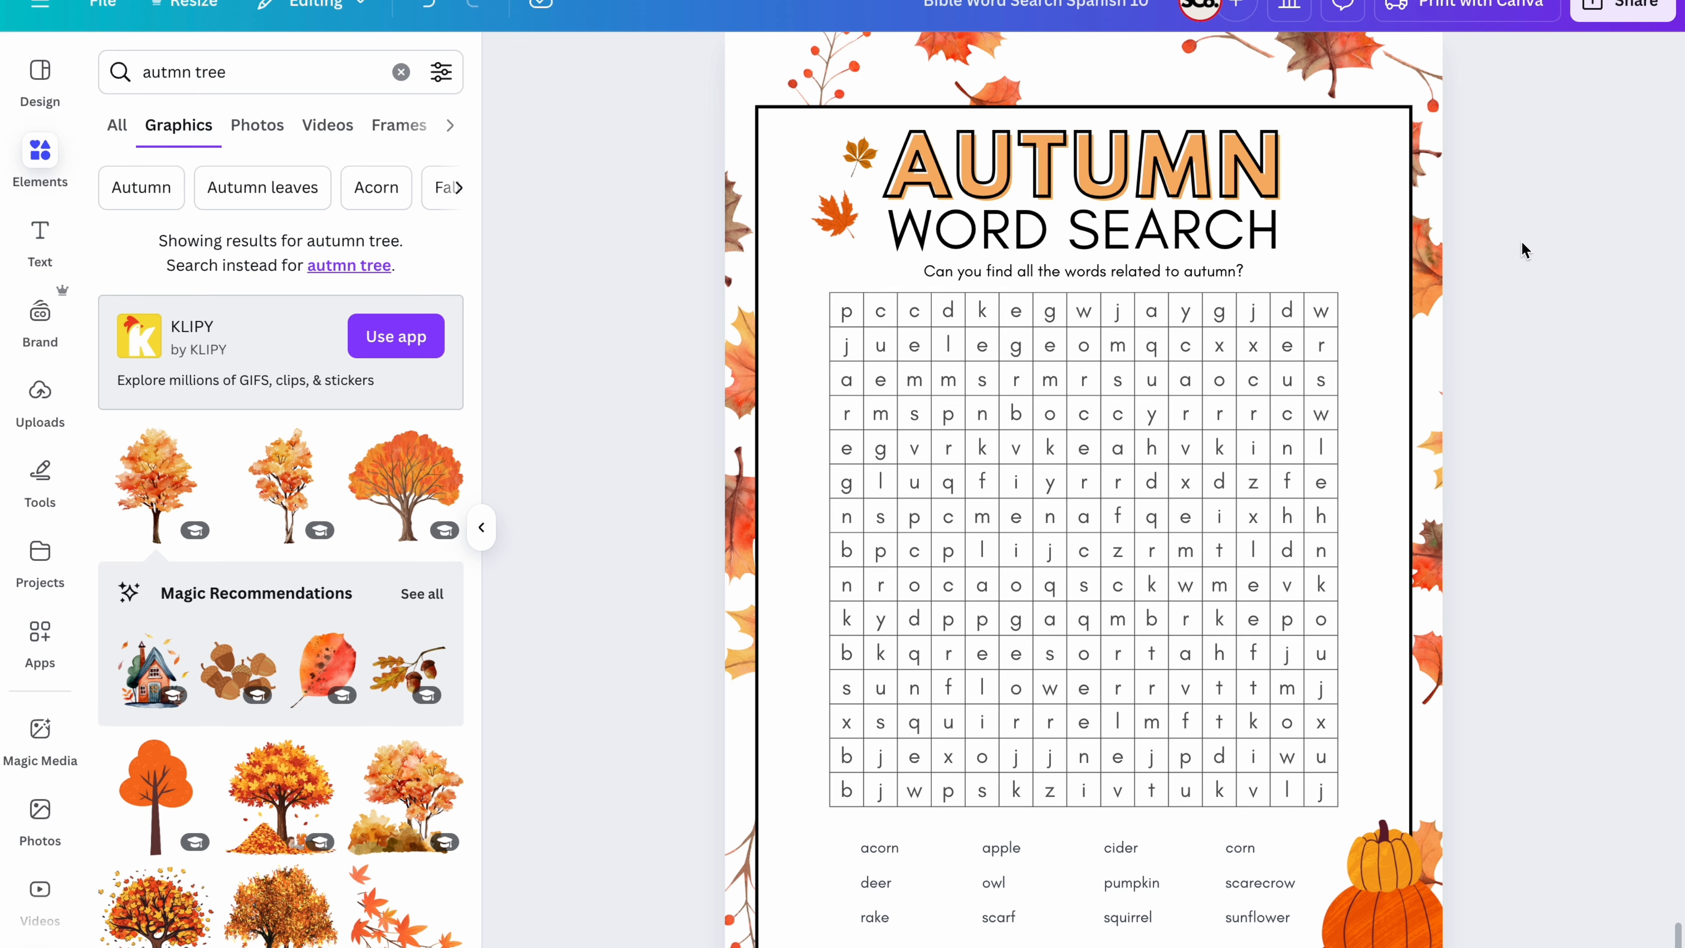
scroll(1619, 297, "down", 1)
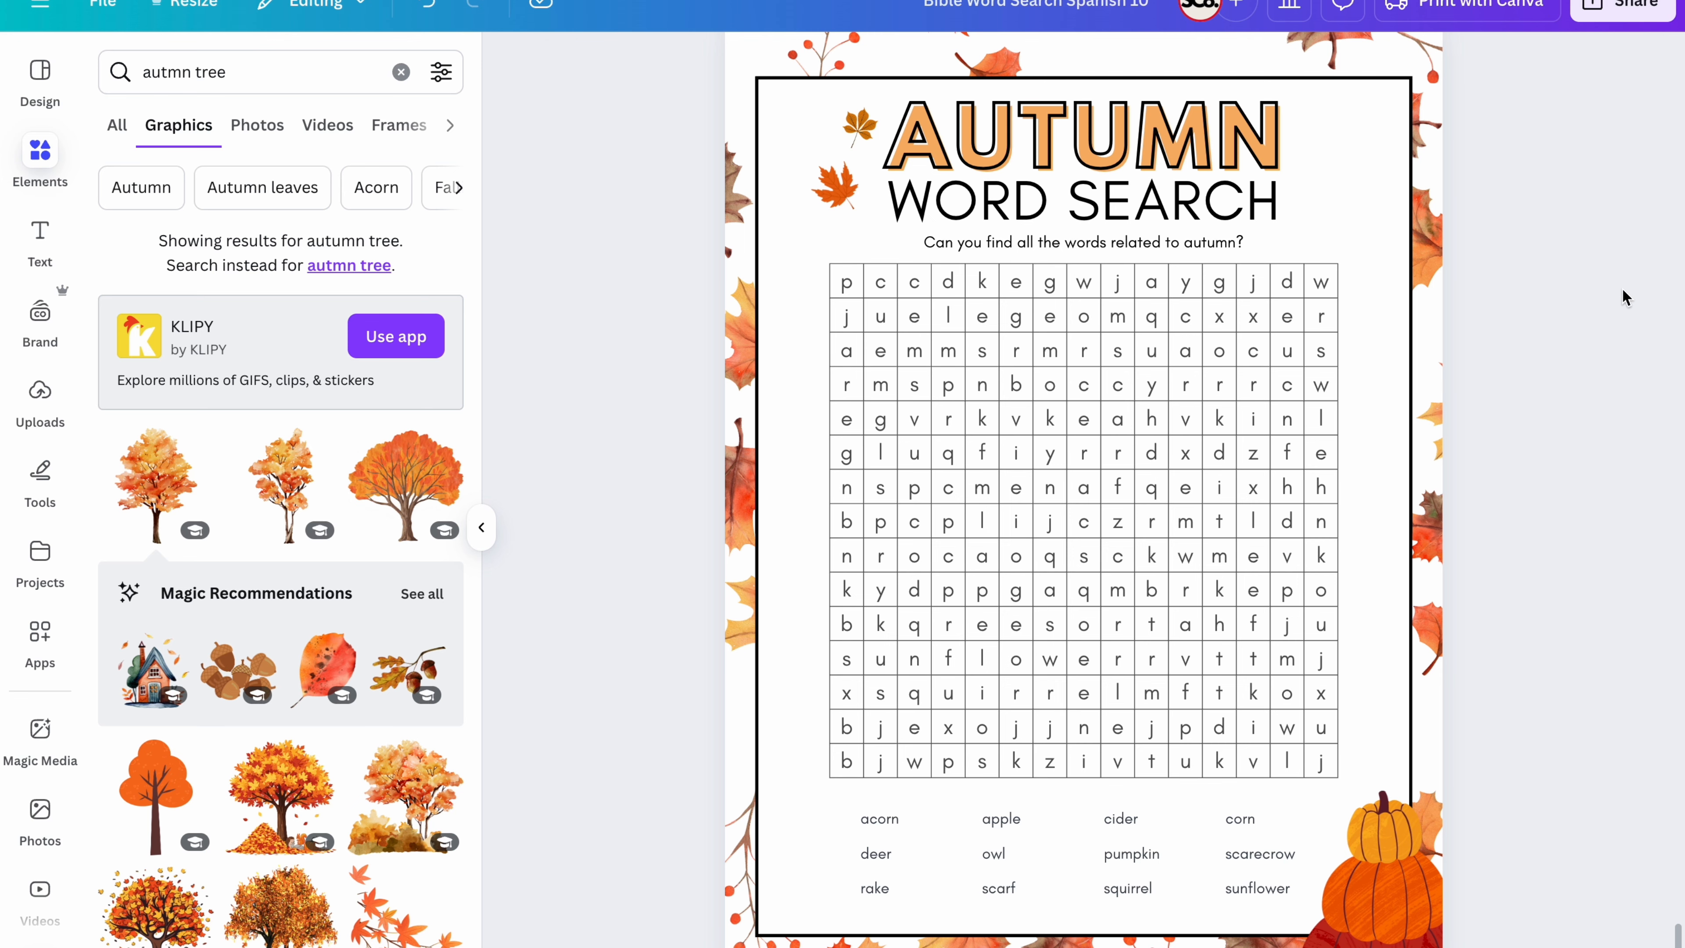
scroll(1626, 296, "up", 3)
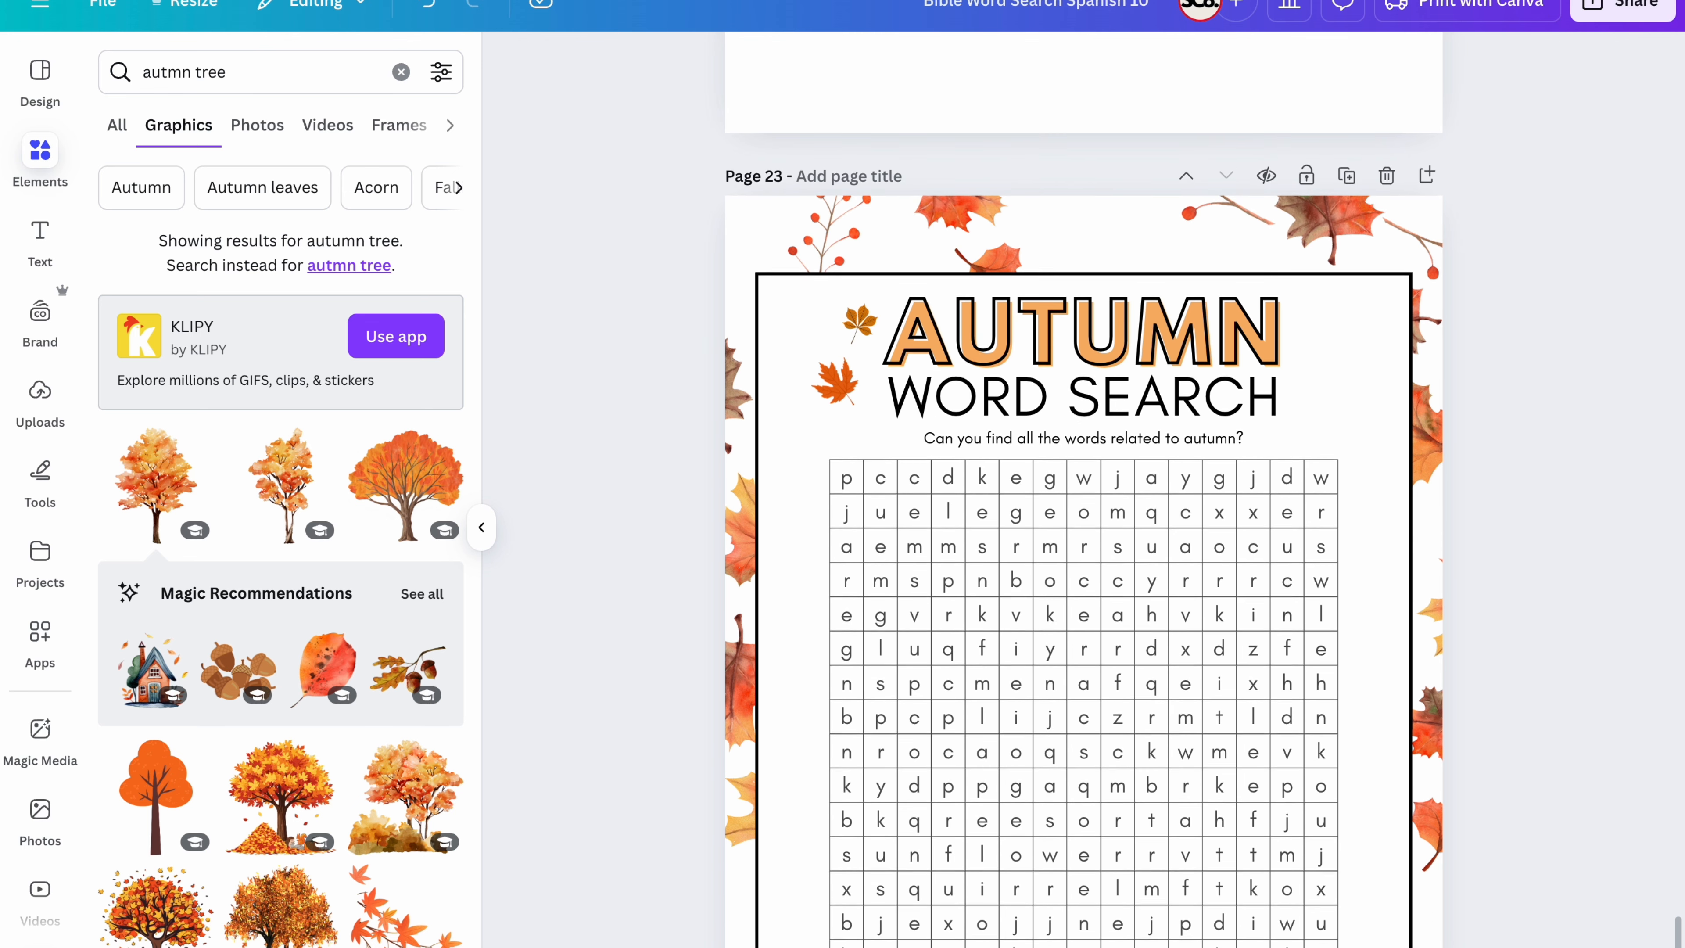